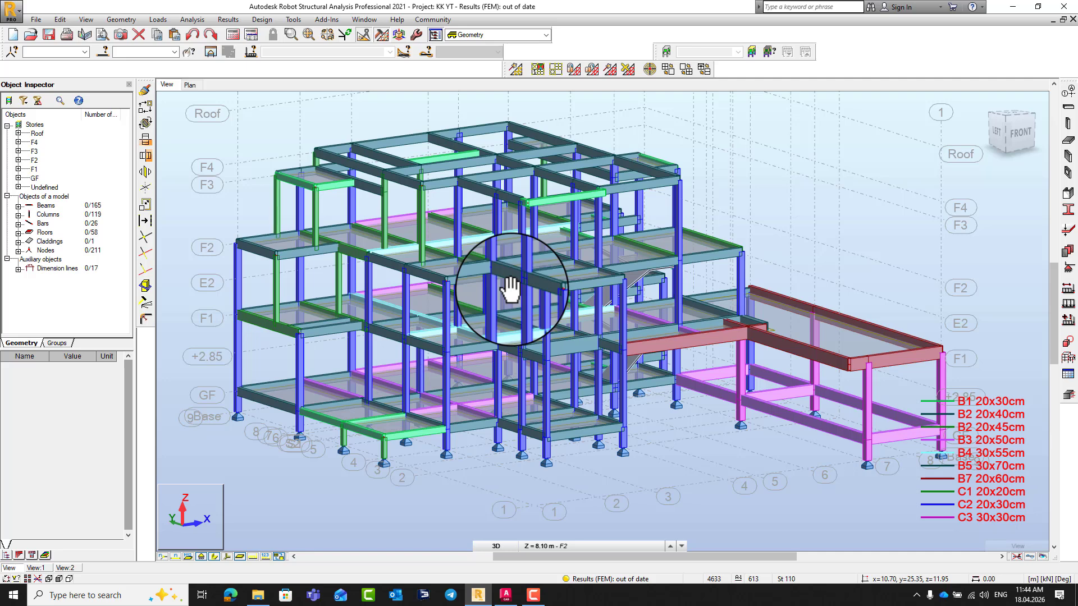
- Examine the villa's concrete frame in 3D from several sides, up to the roof-level beams
middle_drag(510, 289, 474, 261)
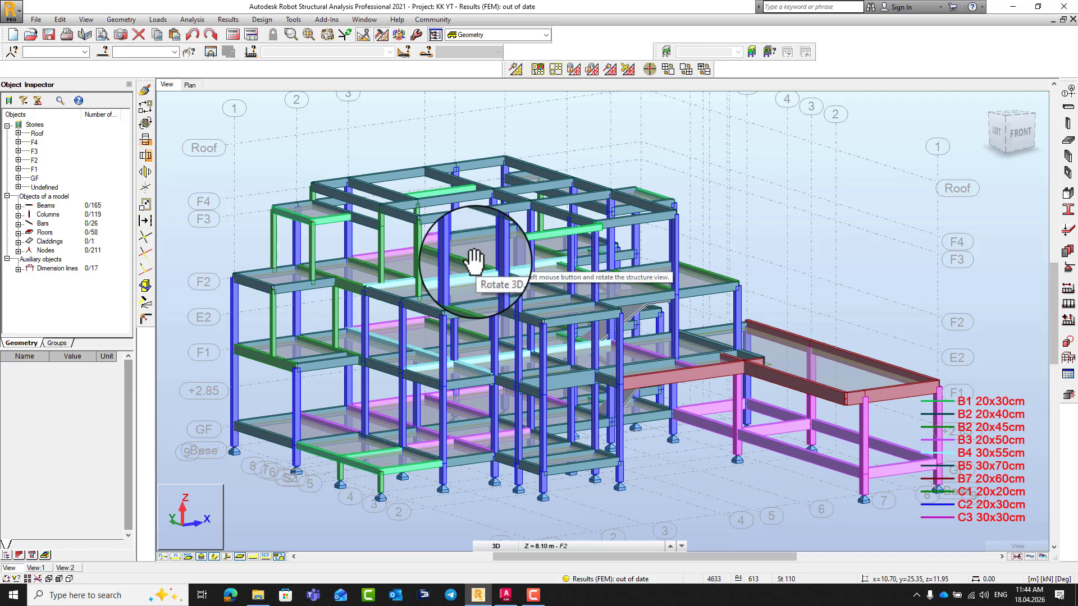
mouse_move(505, 258)
mouse_down()
mouse_move(474, 252)
mouse_move(481, 234)
mouse_move(495, 240)
mouse_move(483, 241)
mouse_move(482, 228)
mouse_up()
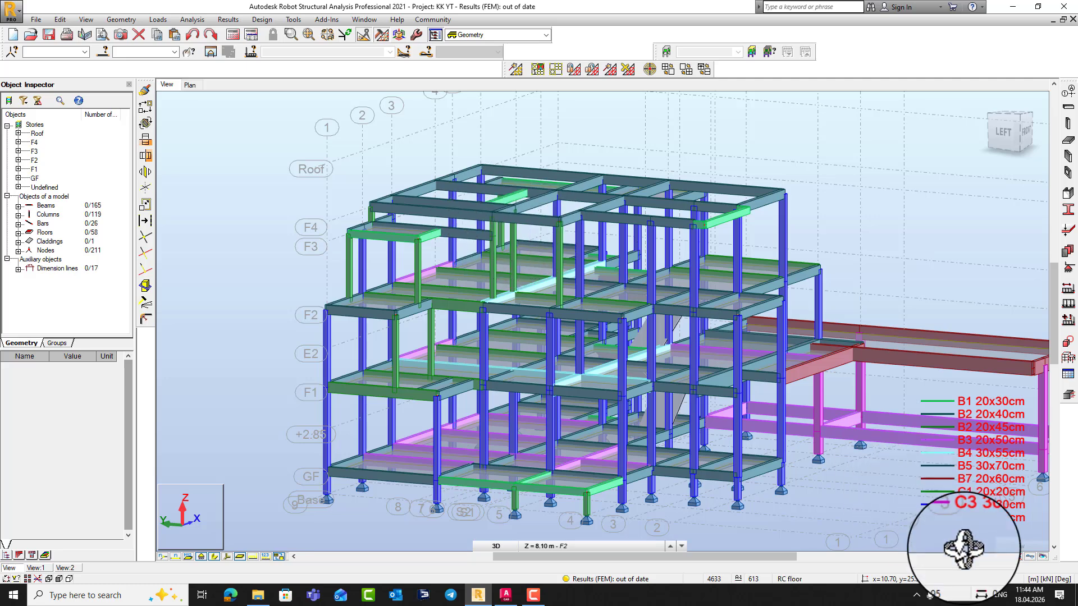
click(984, 596)
drag(1019, 567, 1040, 567)
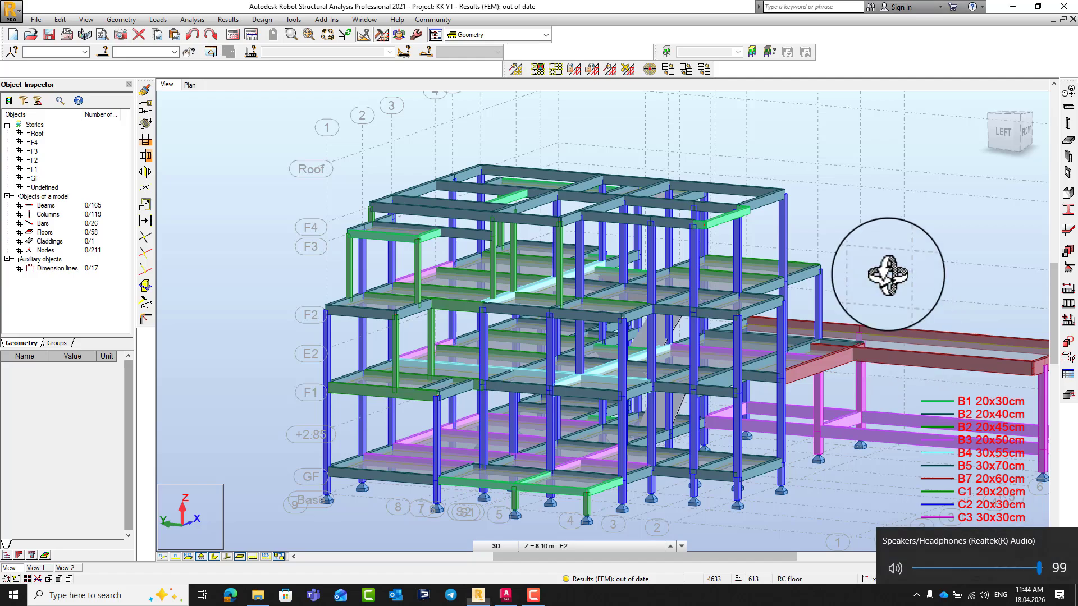
click(854, 280)
mouse_move(848, 284)
mouse_down()
mouse_move(824, 276)
mouse_move(711, 292)
mouse_move(650, 228)
mouse_move(646, 263)
mouse_move(619, 271)
mouse_move(895, 305)
mouse_move(714, 306)
mouse_move(520, 231)
mouse_move(517, 241)
mouse_move(541, 255)
mouse_move(605, 273)
mouse_move(561, 281)
mouse_move(635, 282)
mouse_move(621, 261)
mouse_move(641, 308)
mouse_up()
scroll(620, 274, up, 2)
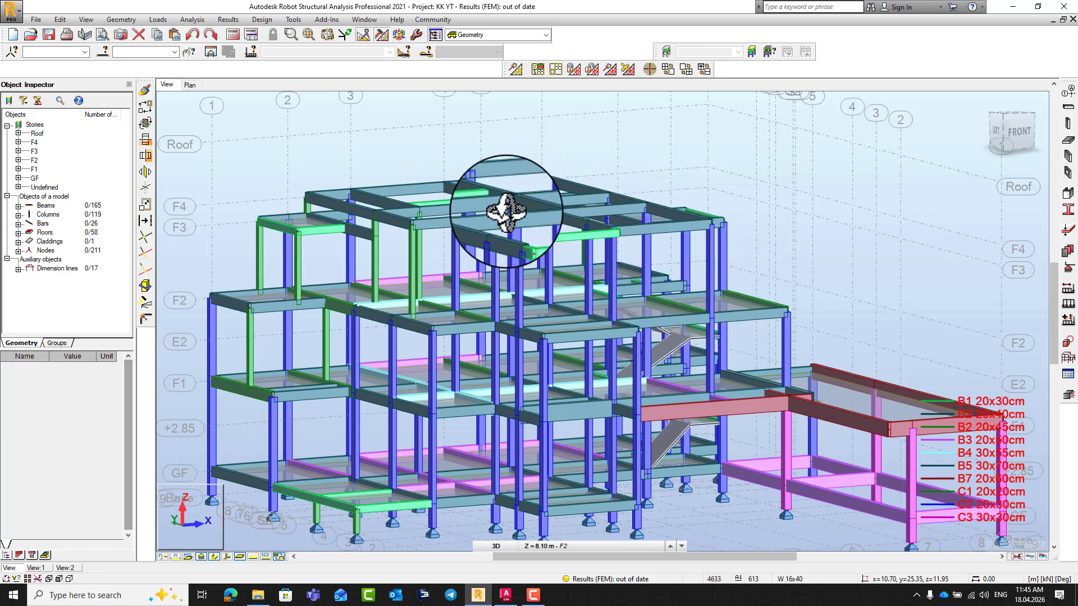
right_click(621, 171)
click(619, 179)
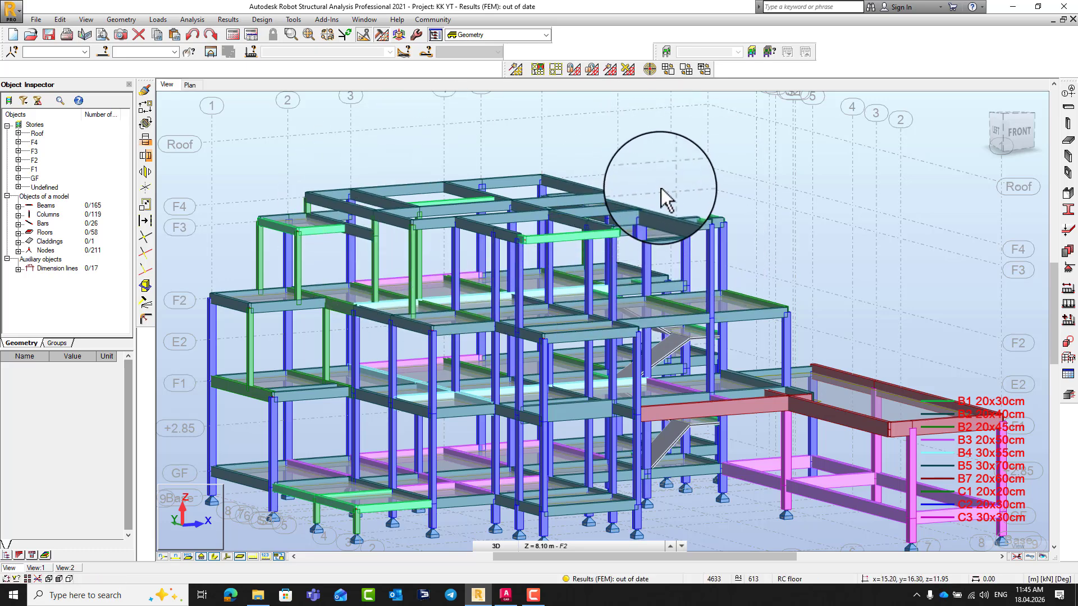
- Switch to AutoCAD and examine the roof plan with its ridge lines, hip lines and slope labels
click(507, 594)
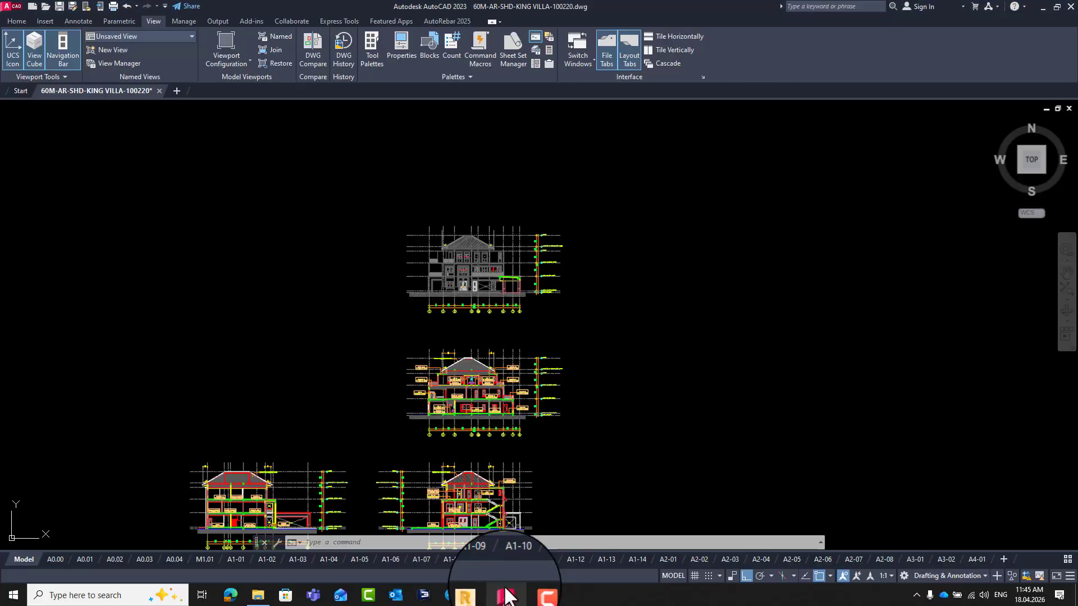
scroll(457, 361, down, 3)
middle_drag(480, 492, 477, 230)
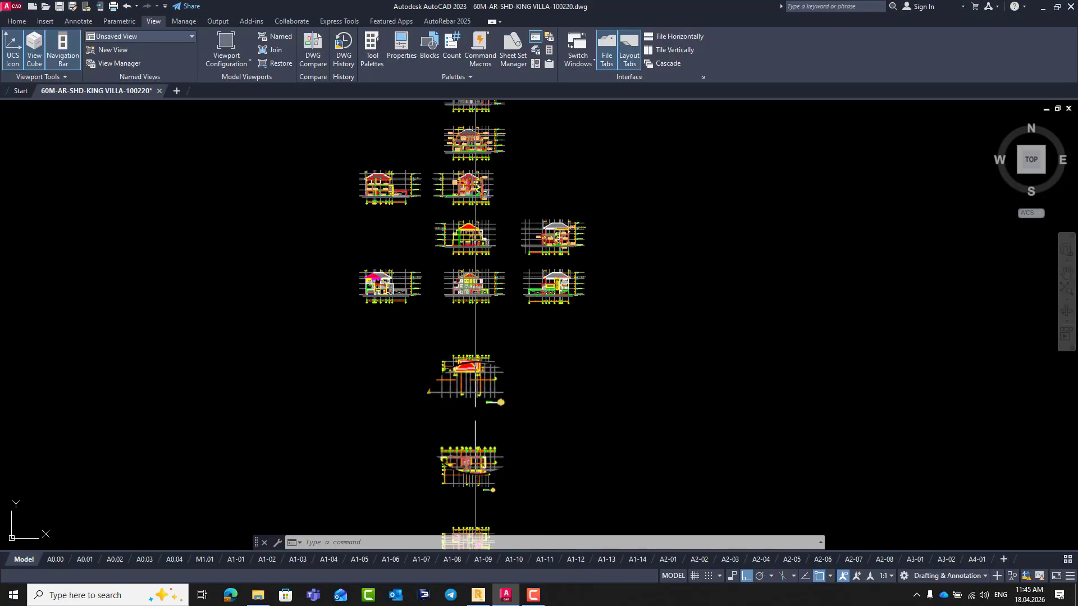
scroll(475, 445, up, 2)
scroll(461, 341, up, 4)
scroll(462, 341, up, 4)
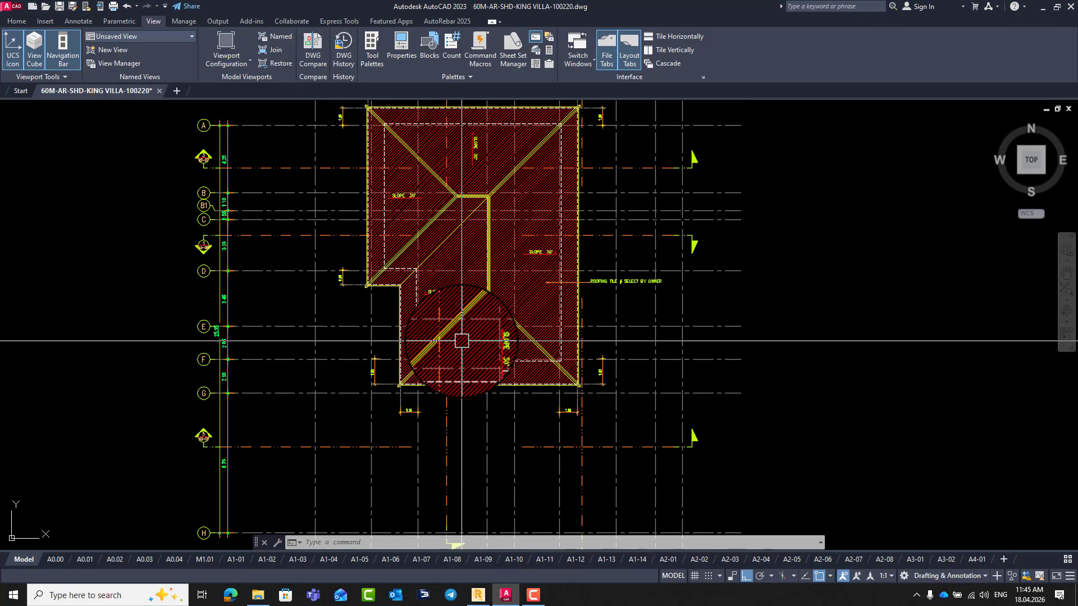
scroll(482, 264, up, 4)
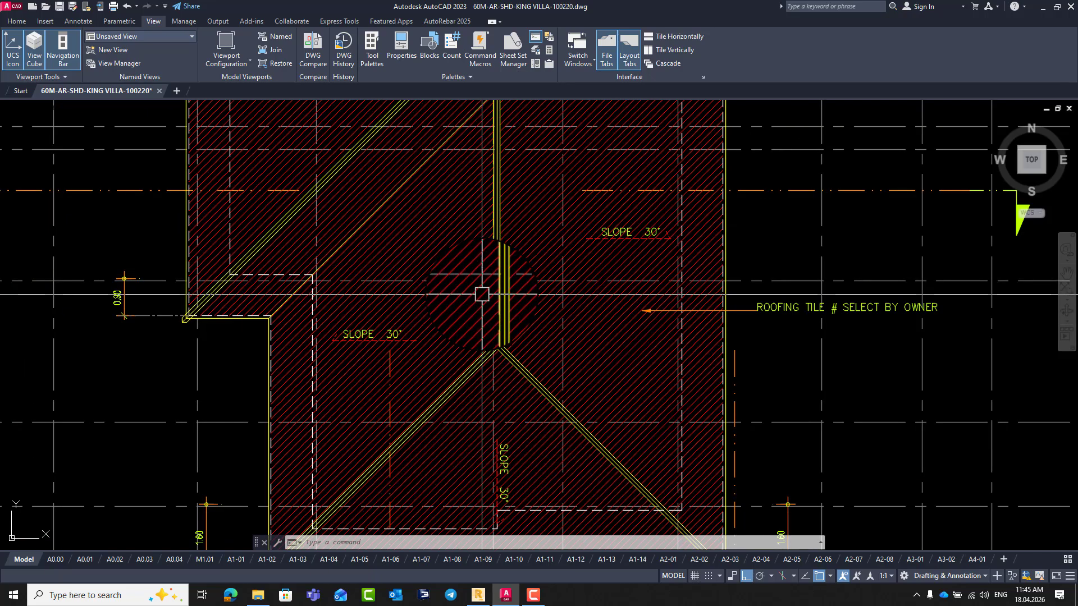
scroll(516, 309, down, 2)
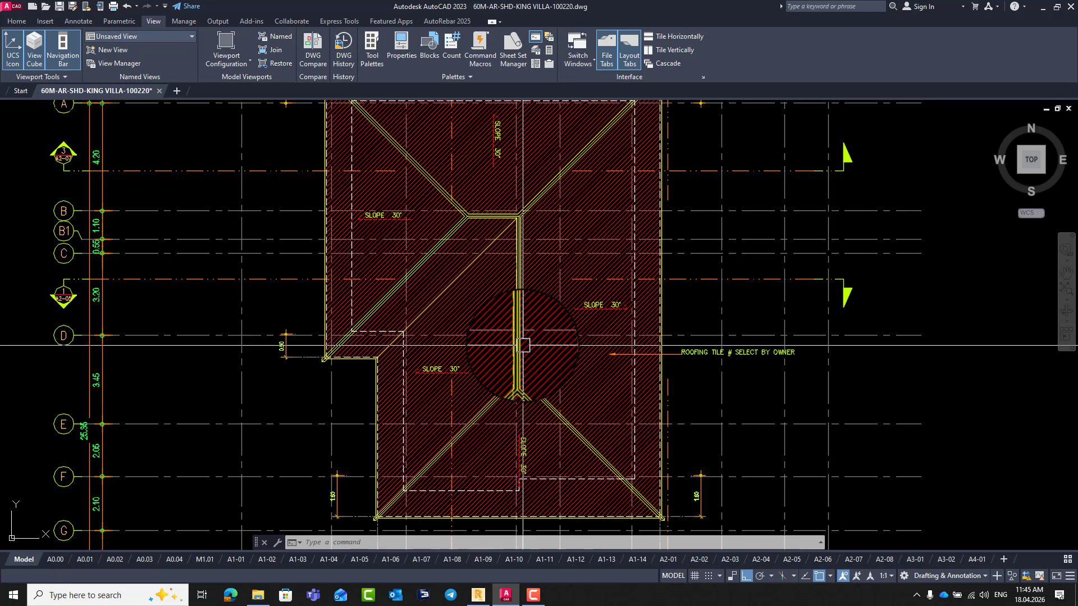
- Add a vertical linear dimension from grid line D to the lower end of the ridge on the roof plan
key(Return)
scroll(522, 346, up, 4)
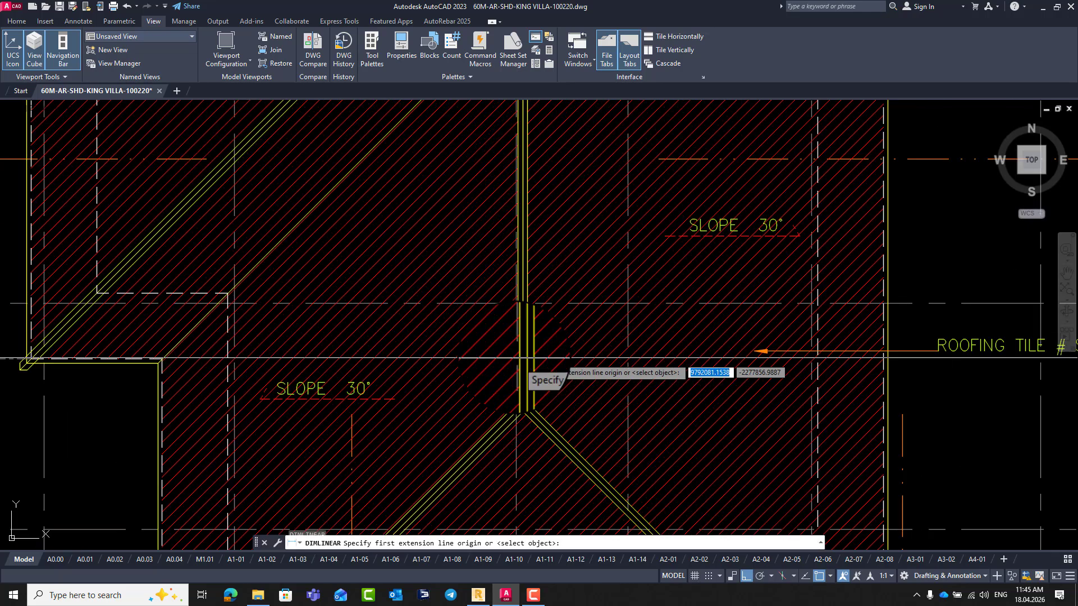
click(516, 345)
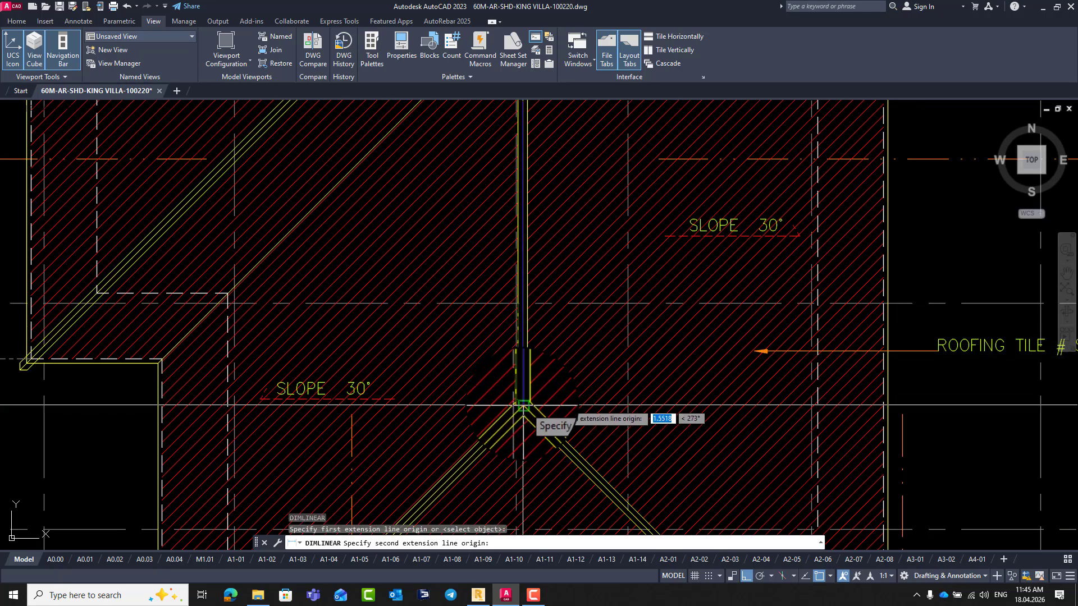
click(516, 398)
click(477, 387)
scroll(487, 364, up, 2)
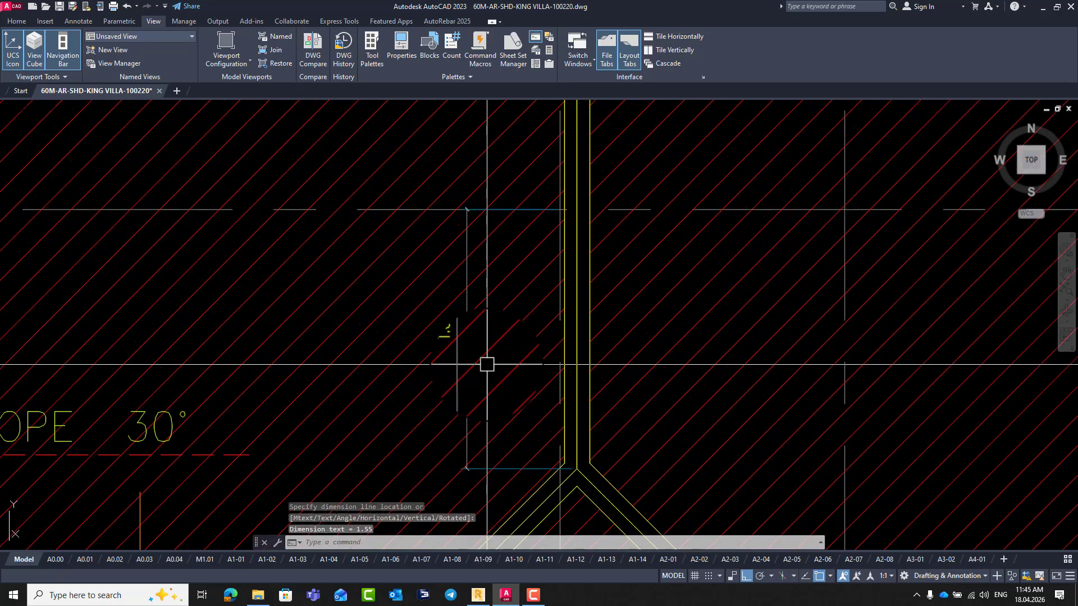
- Inspect the upper ridge junction and the hip lines of the roof plan against the grid axes
scroll(487, 364, down, 4)
scroll(513, 253, up, 3)
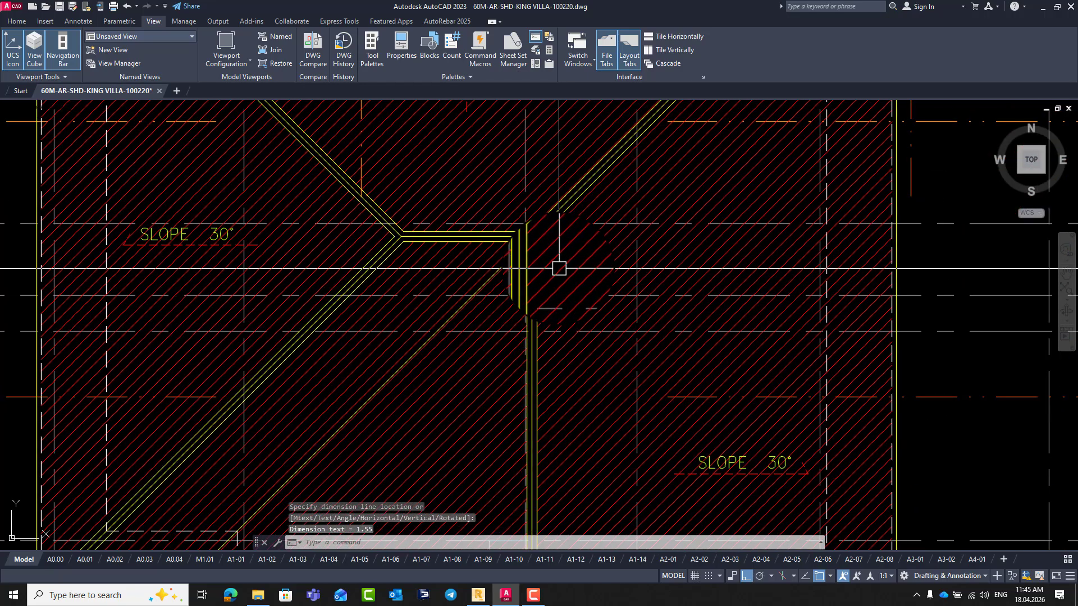
scroll(558, 267, down, 3)
scroll(526, 453, up, 2)
scroll(526, 453, down, 3)
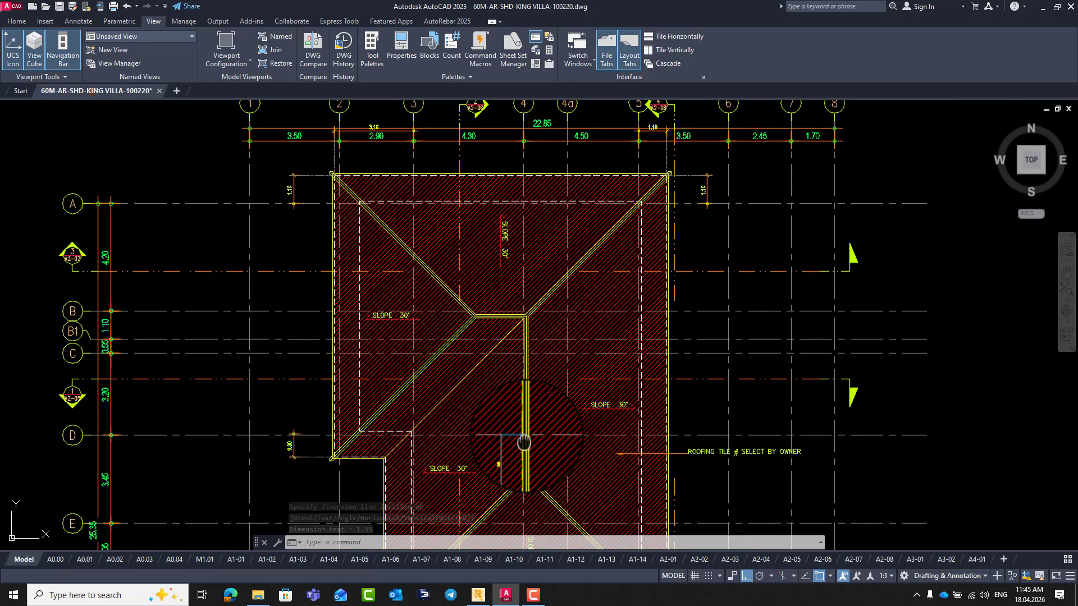
scroll(525, 442, up, 1)
scroll(549, 377, up, 4)
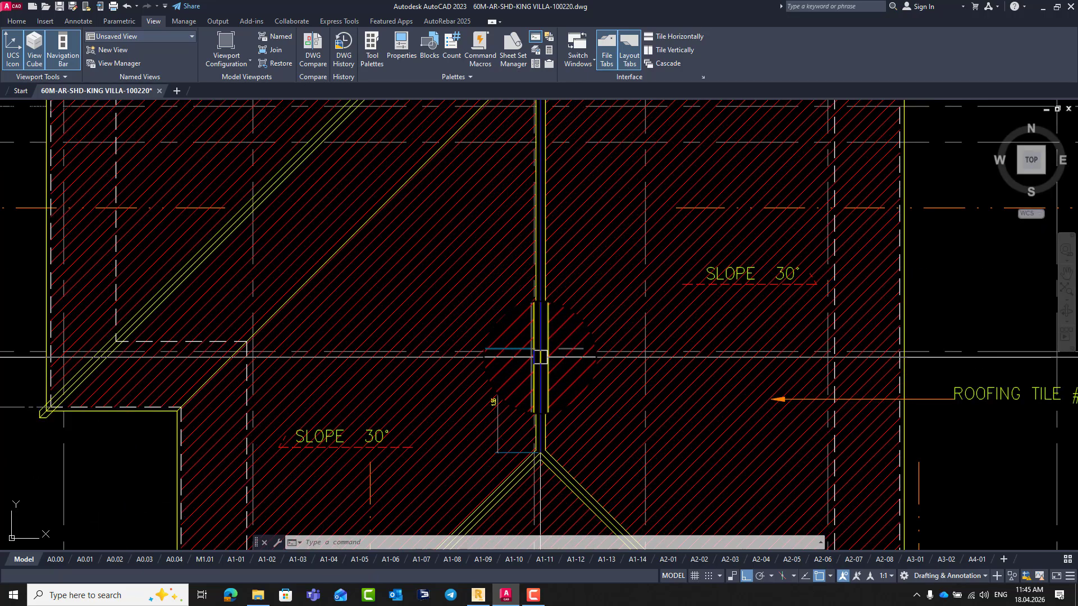
- Switch back to Robot Structural Analysis and inspect the top-storey beams and roof axis level from a near-front 3D view
click(477, 595)
right_click(646, 160)
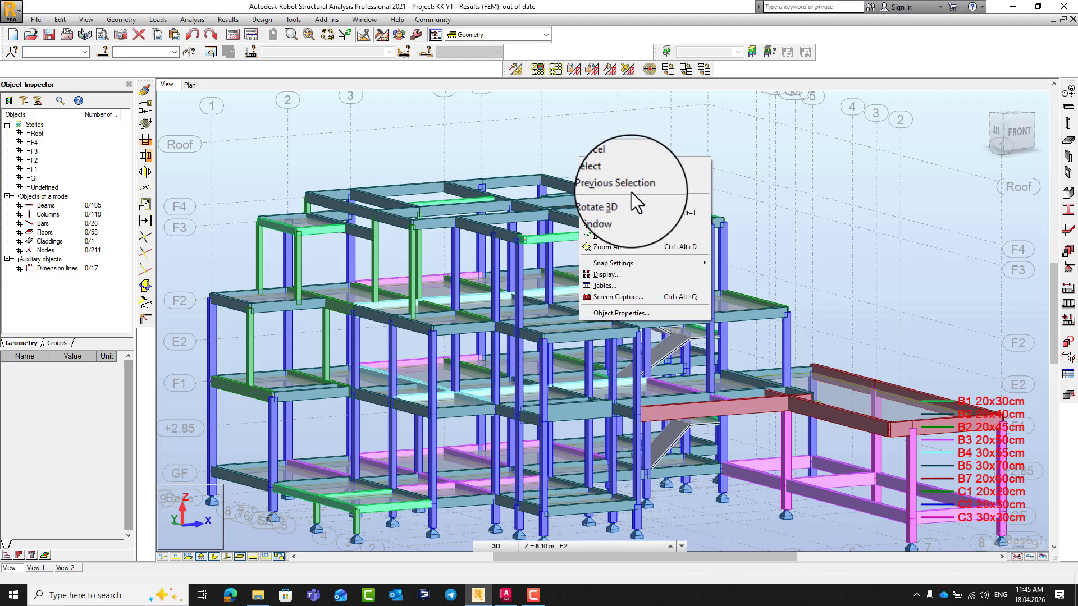
click(708, 204)
drag(628, 201, 529, 246)
scroll(516, 231, up, 5)
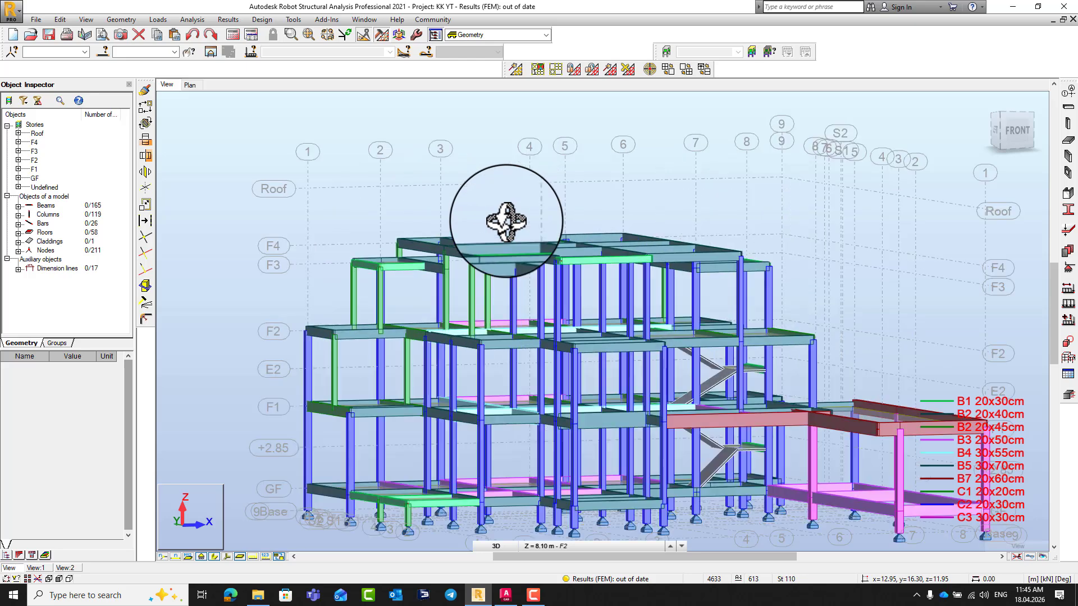
middle_drag(552, 190, 565, 224)
right_click(573, 216)
click(567, 224)
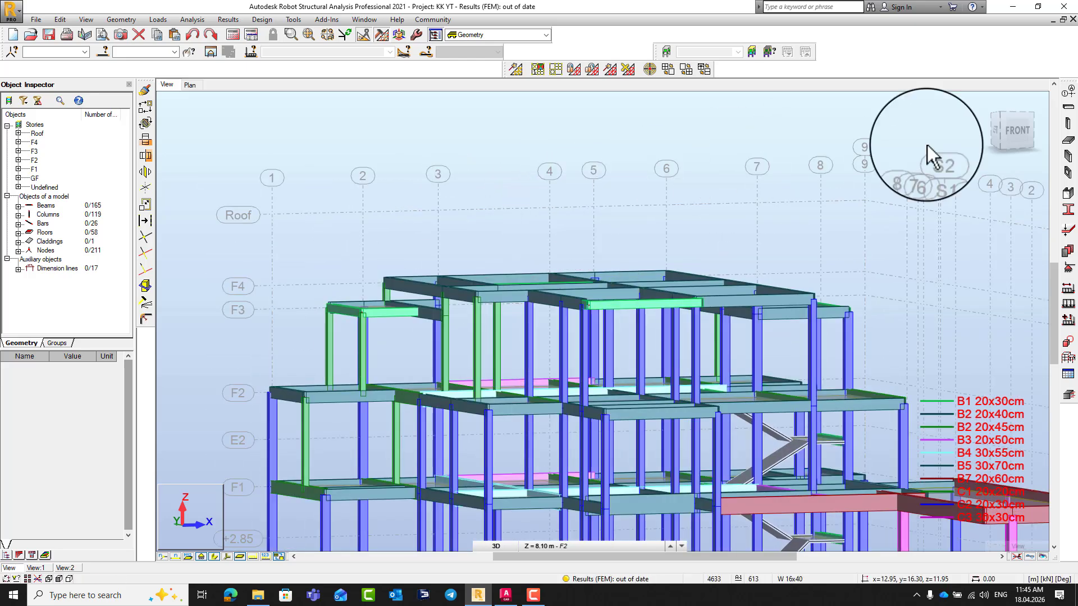
- Open the structural axis definition and review the Z positions of the upper levels through Roof
click(1067, 95)
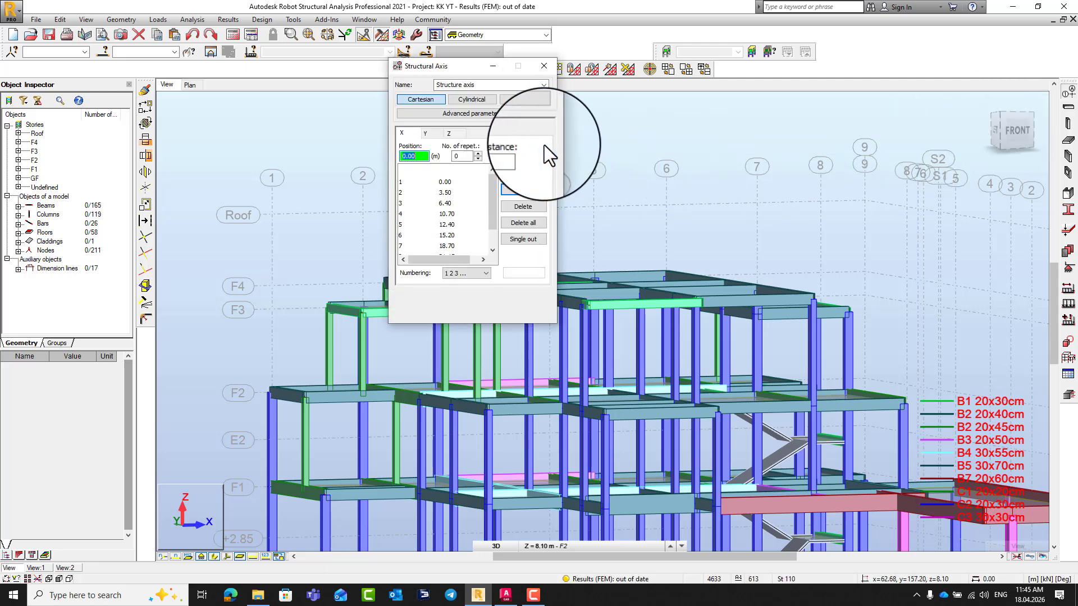
click(449, 133)
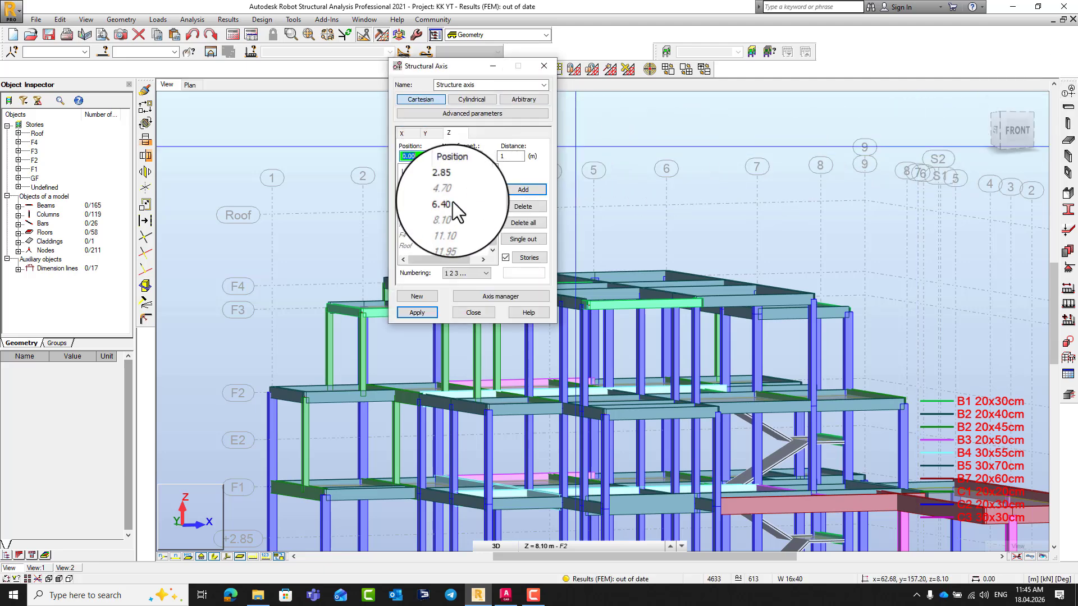
scroll(451, 225, down, 2)
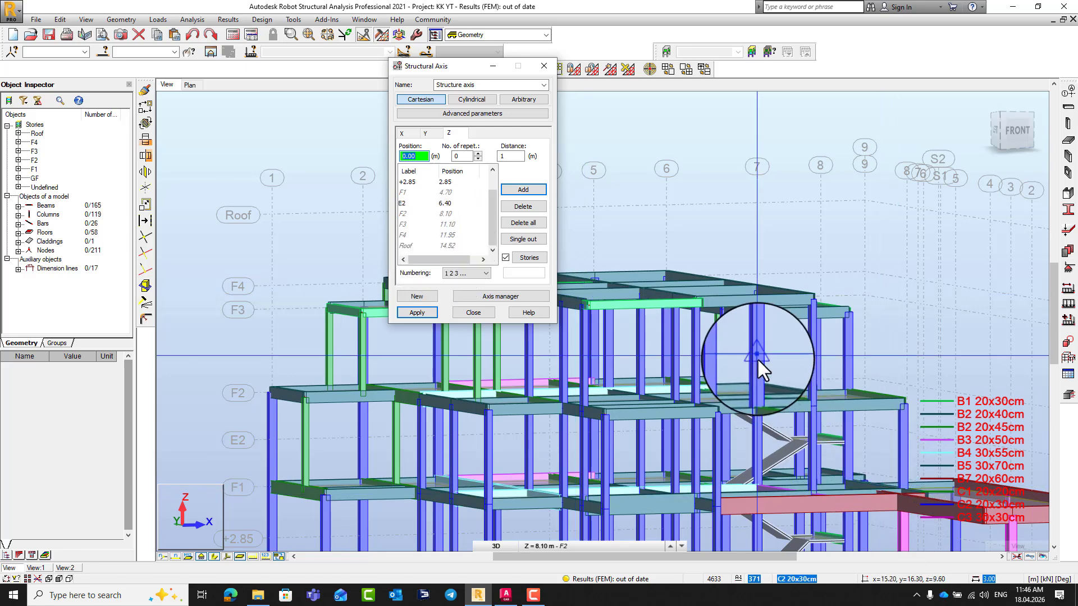
- Calculate the height between the F4 and Roof levels as 14.52 − 11.95 in Calculator, and close the structural axis definition
key(XF86Calculator)
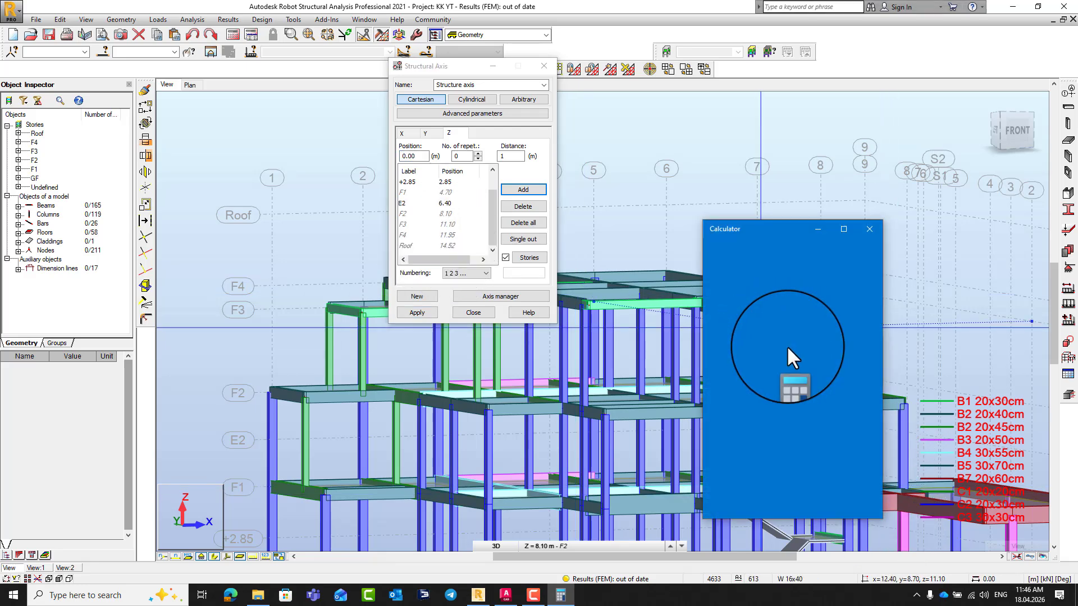
click(726, 473)
click(727, 443)
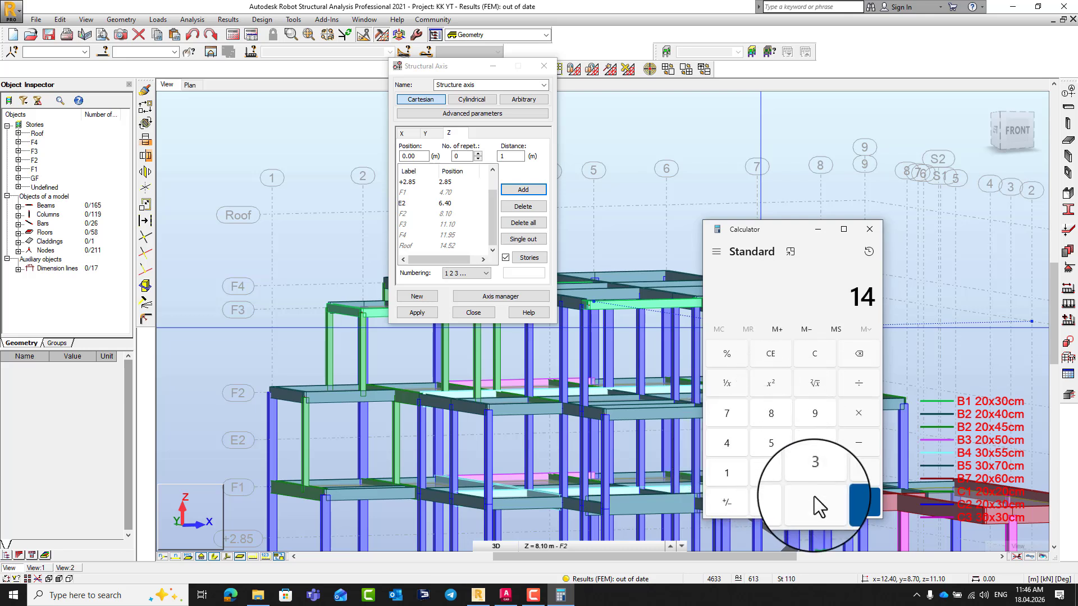
click(814, 502)
click(770, 443)
click(771, 473)
click(856, 441)
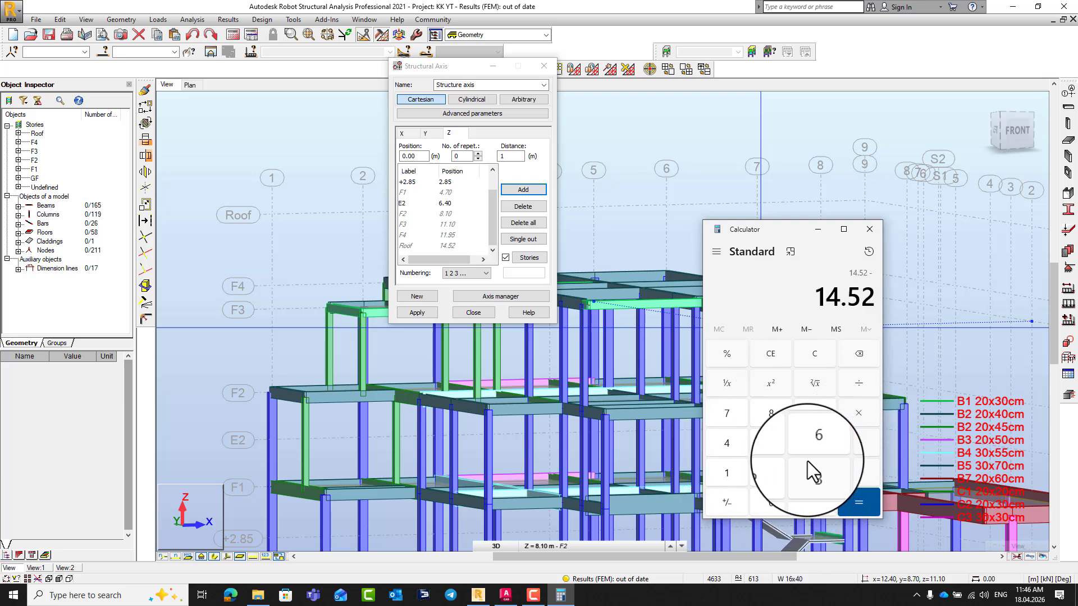
click(726, 473)
click(726, 472)
click(815, 502)
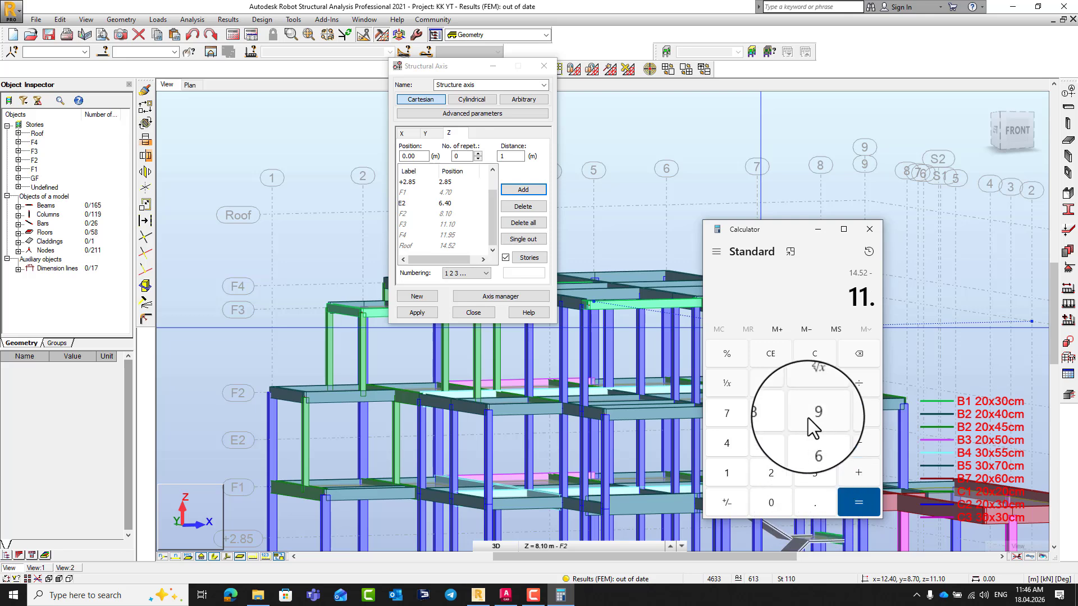
click(815, 414)
click(771, 443)
click(856, 501)
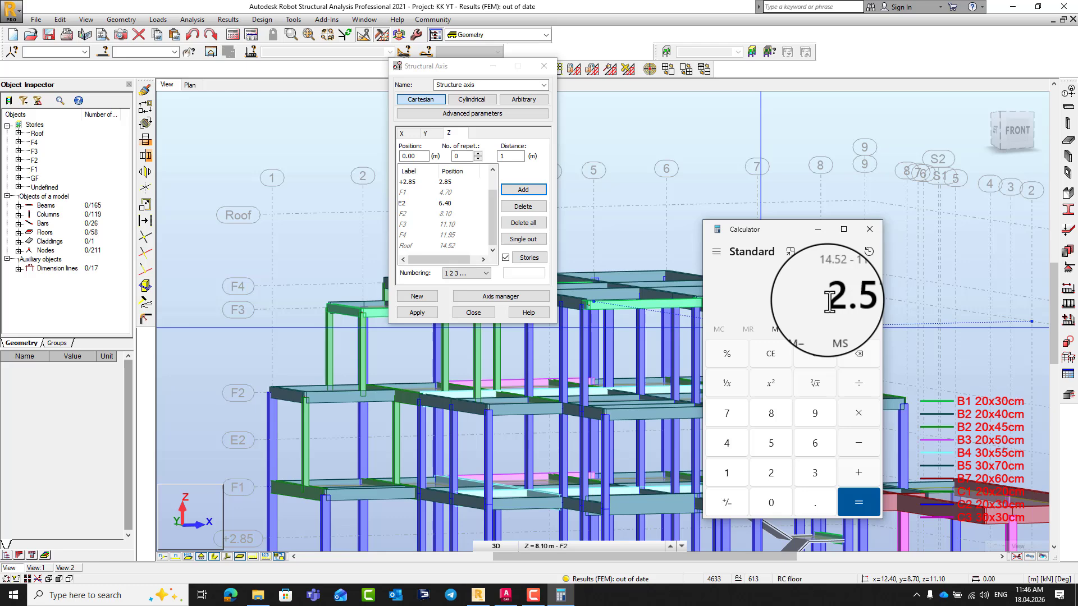
click(821, 231)
click(473, 313)
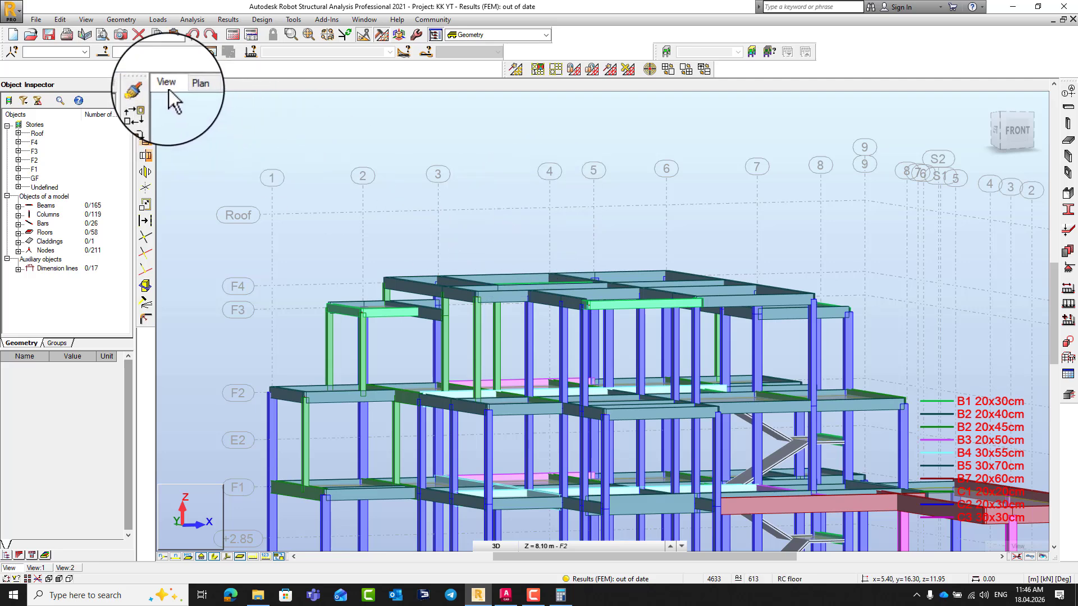
scroll(438, 132, down, 2)
middle_drag(442, 125, 469, 163)
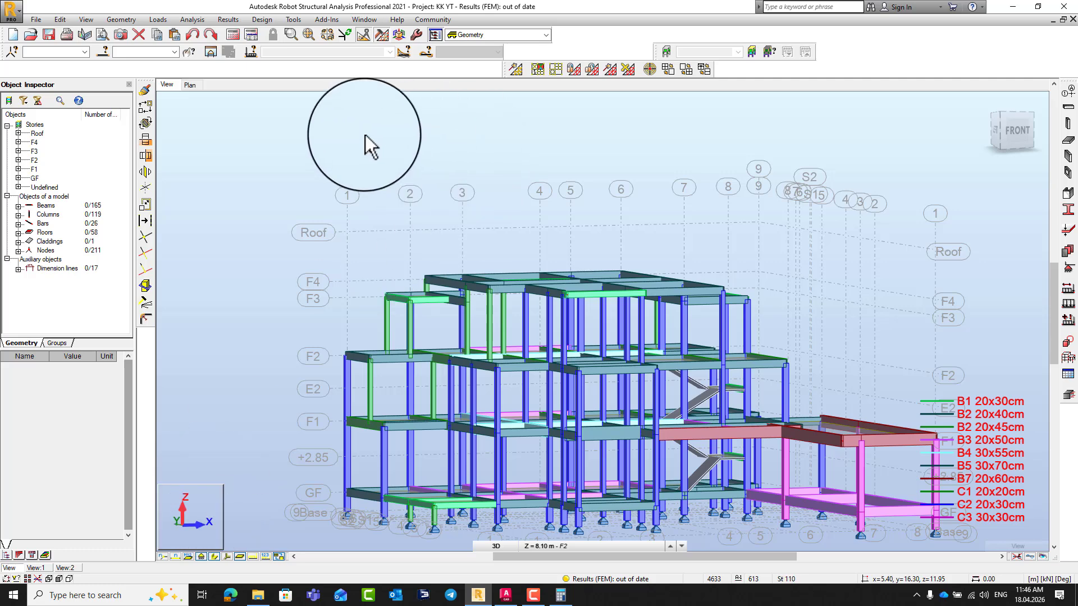
scroll(365, 135, down, 1)
middle_drag(381, 152, 392, 175)
scroll(524, 211, up, 1)
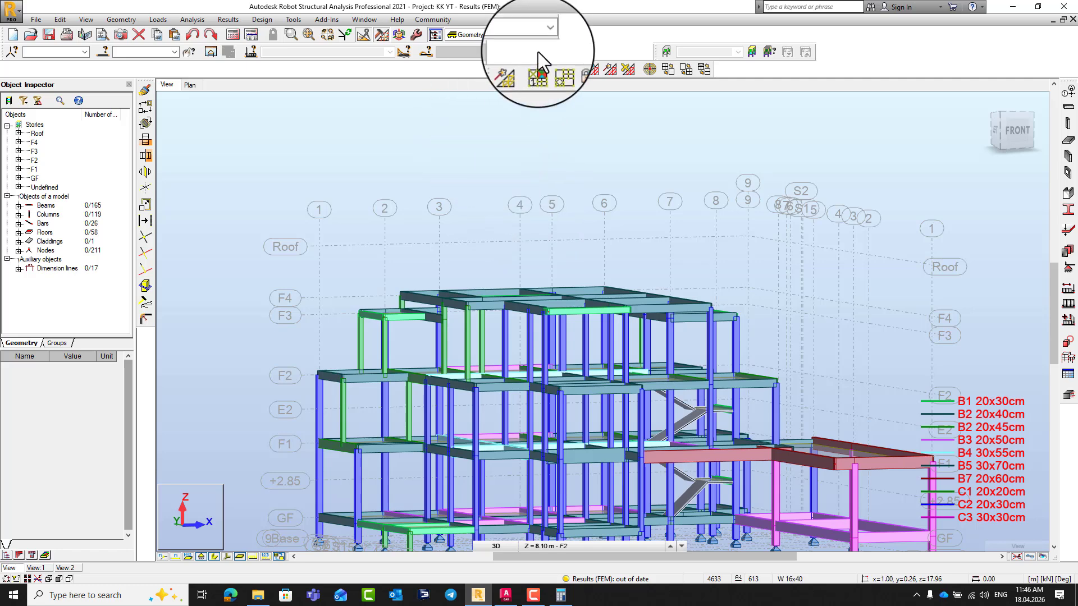
click(197, 86)
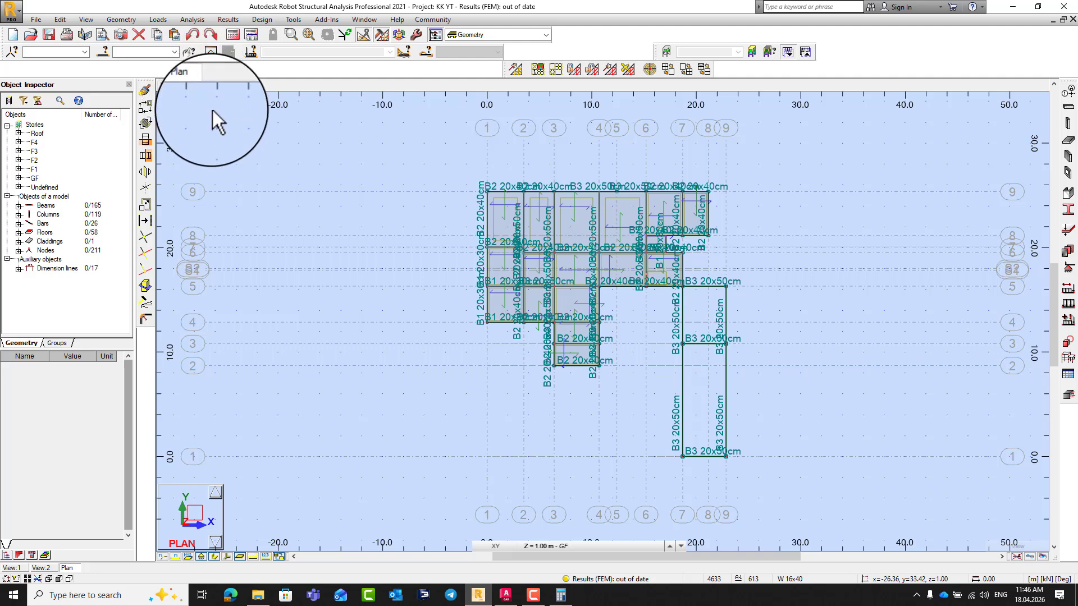
click(176, 86)
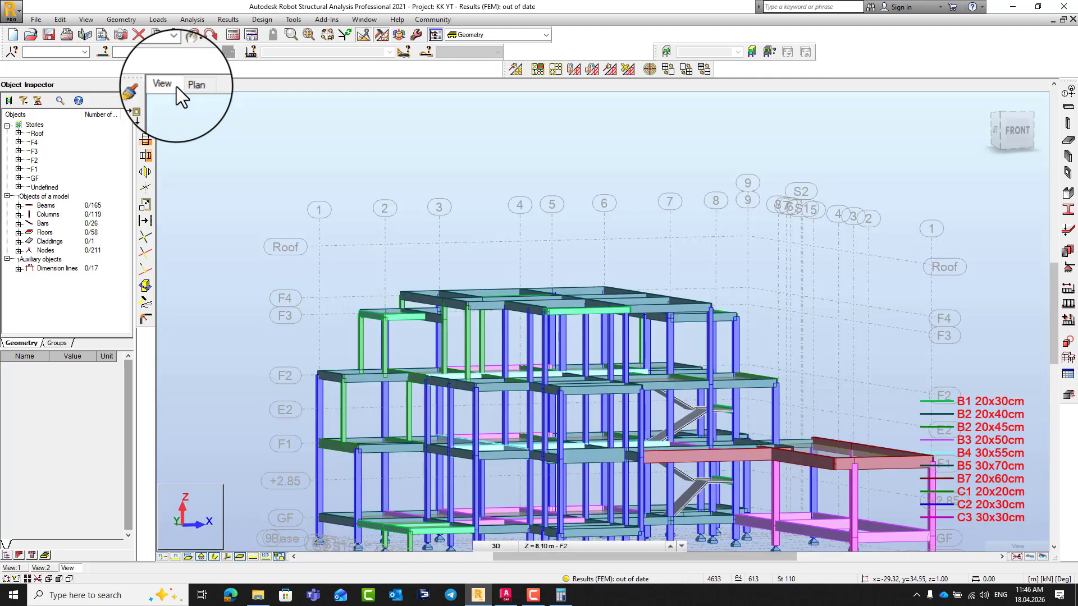
click(530, 592)
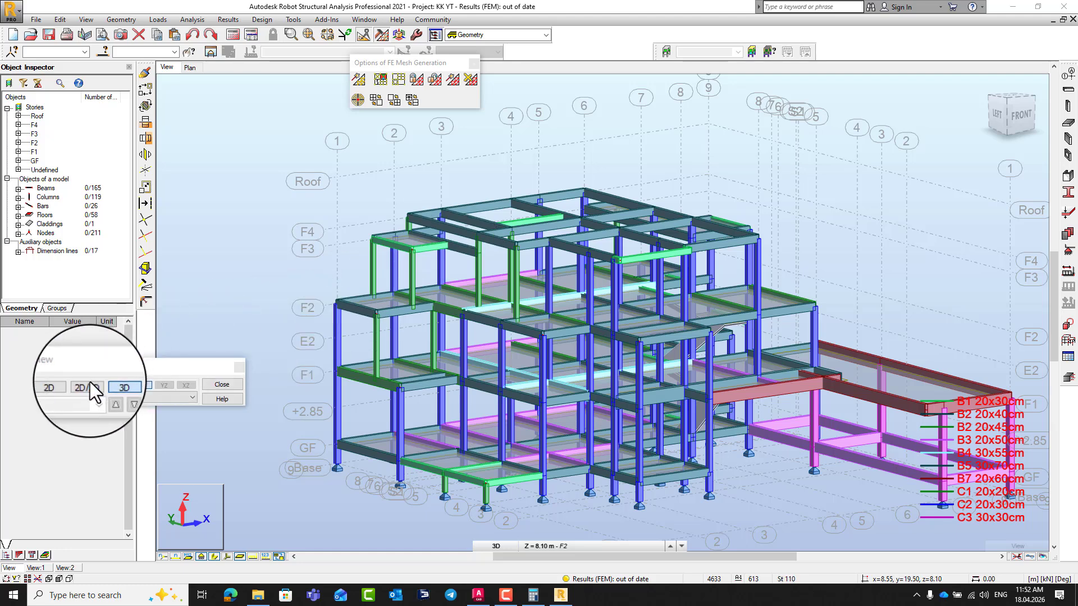
- Show the model as a 2D XY plan and move the work plane up to level F4 at Z = 11.95 m
click(60, 385)
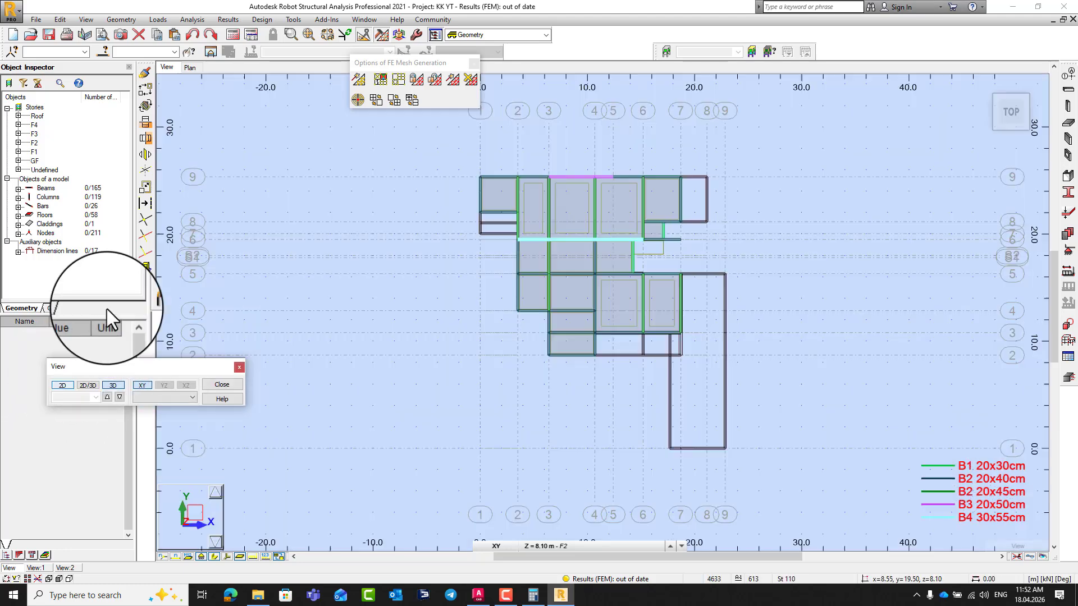
click(108, 397)
click(107, 397)
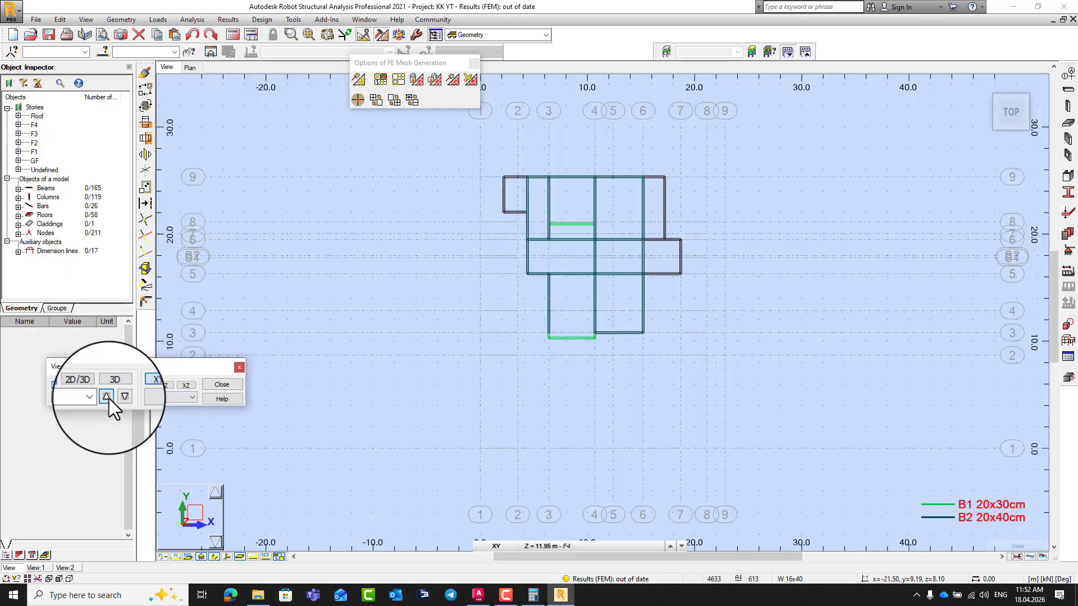
- Turn off the grid display in the F4 plan view
scroll(487, 311, up, 3)
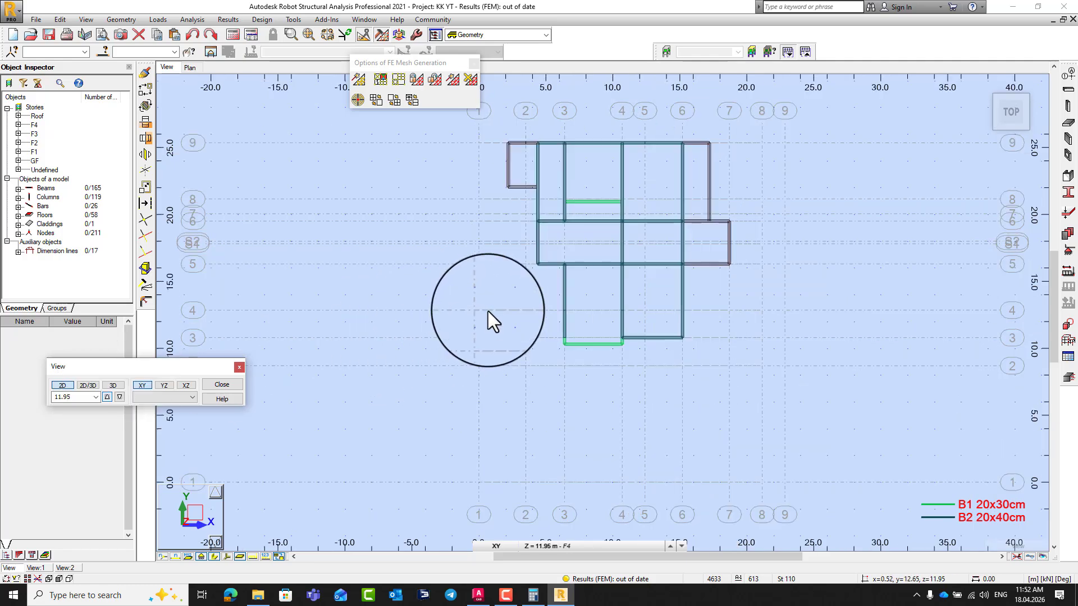
scroll(583, 324, up, 2)
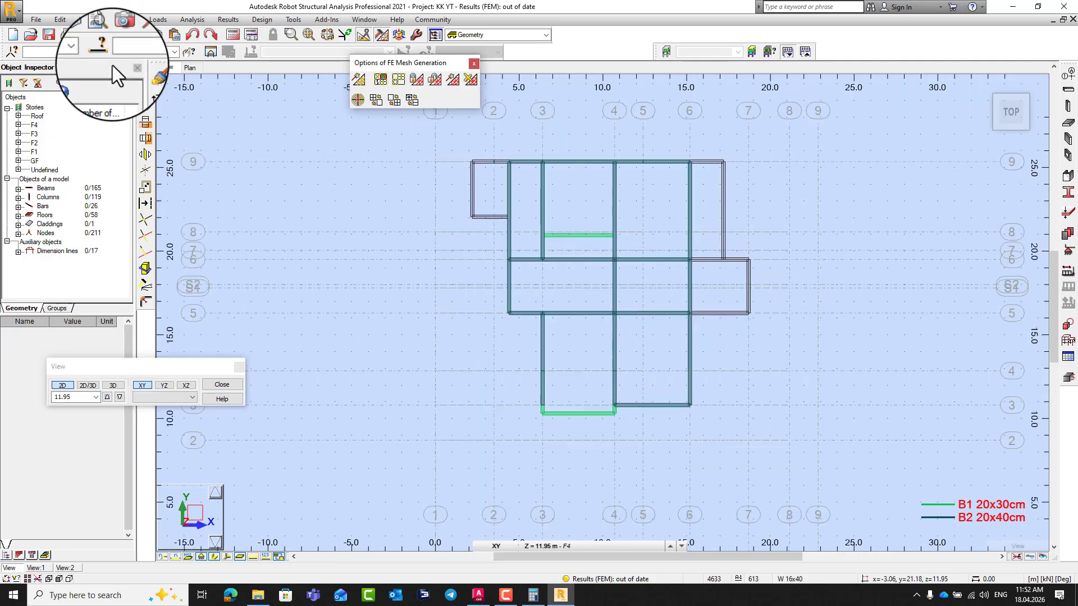
click(83, 19)
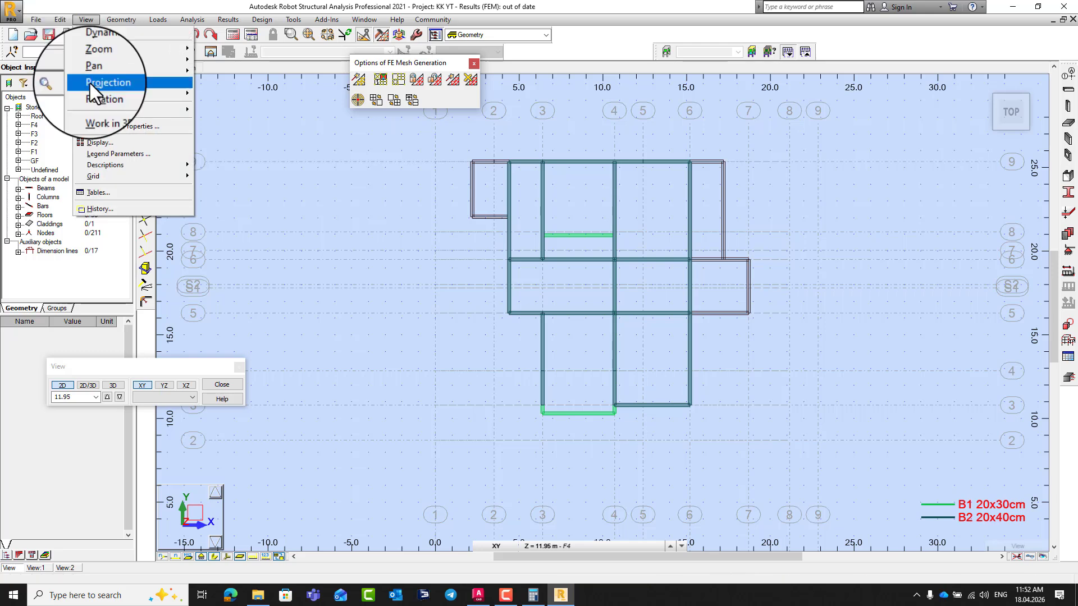
mouse_move(119, 180)
click(246, 198)
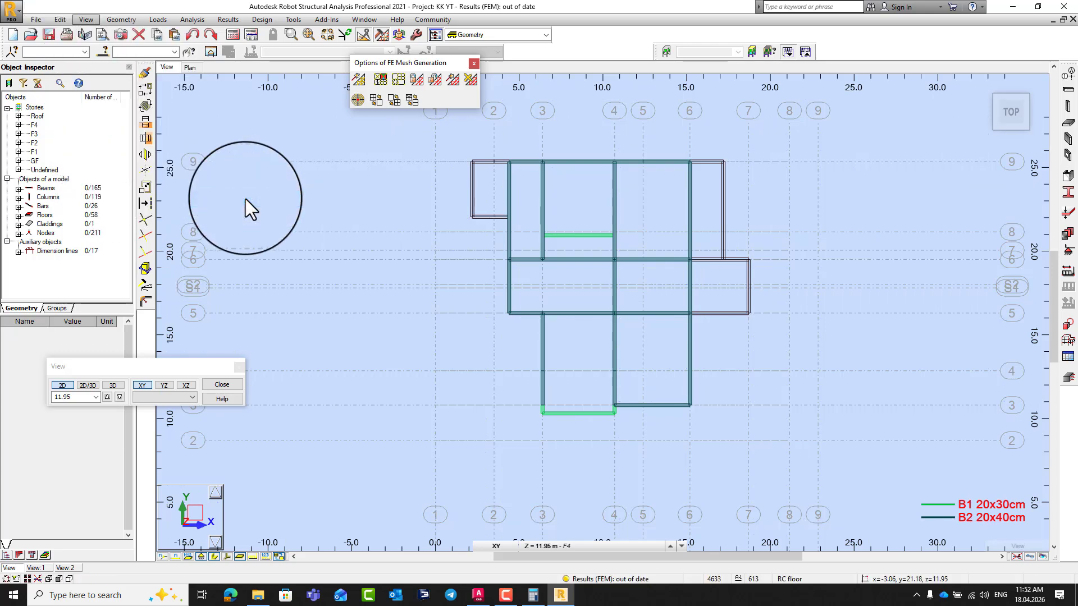
- Switch the plan view's grid display on and back off
click(85, 19)
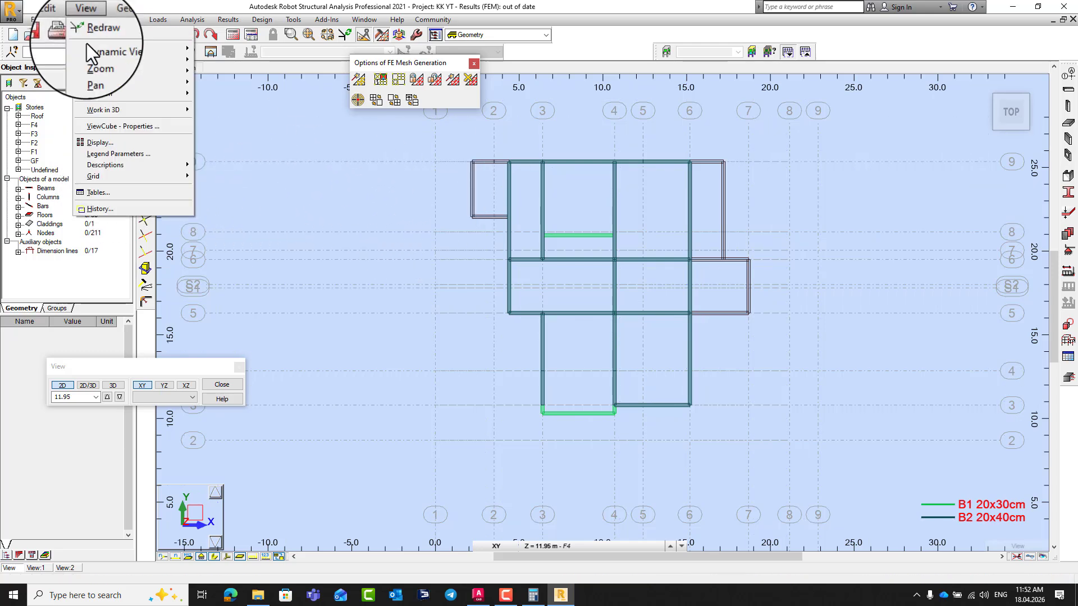
mouse_move(99, 176)
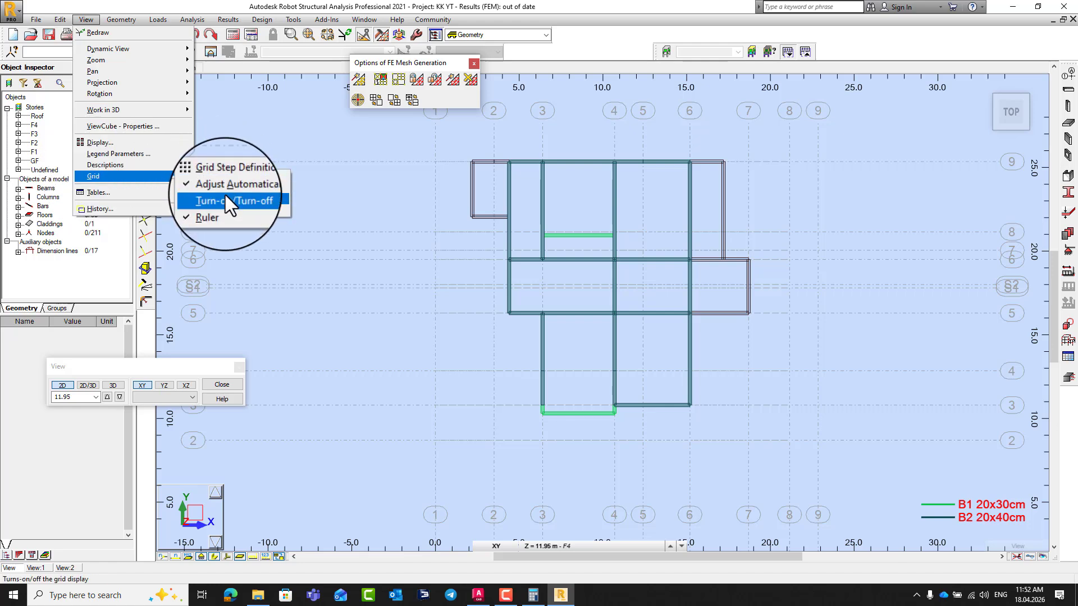
click(232, 208)
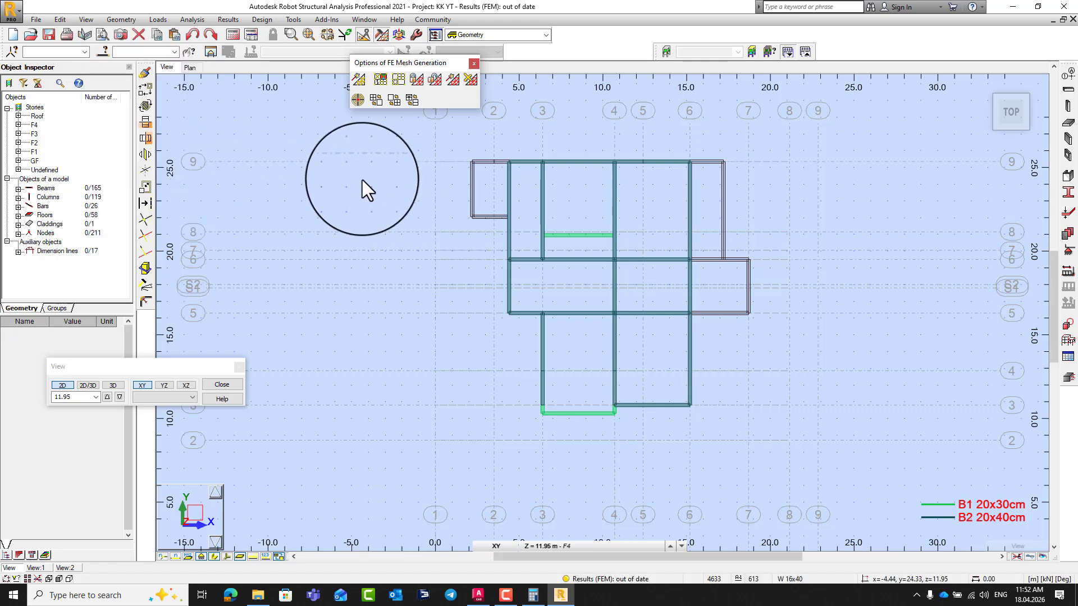
click(84, 19)
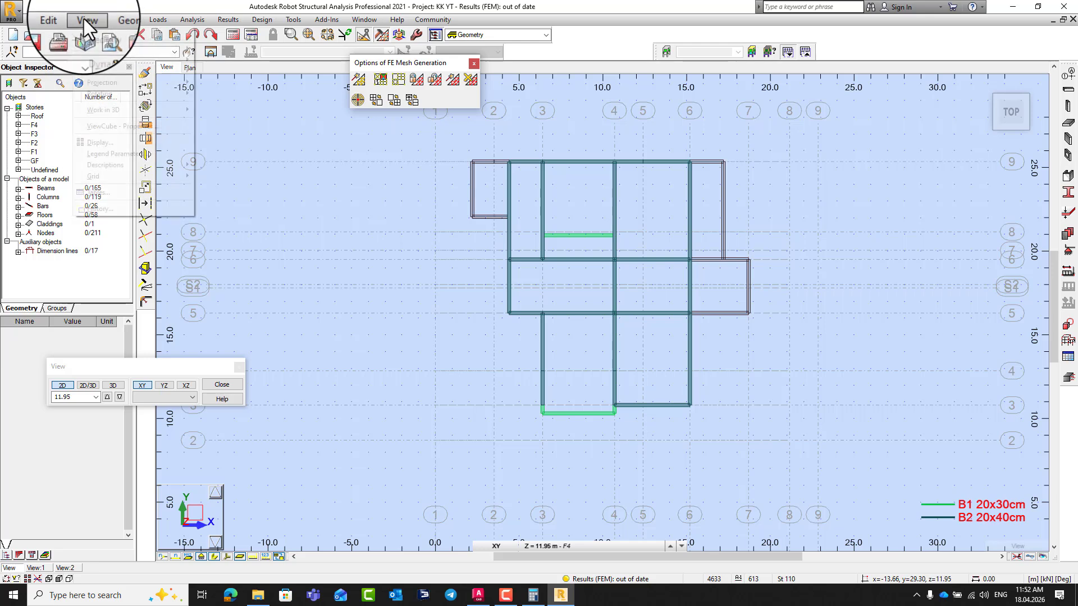
mouse_move(109, 174)
click(231, 198)
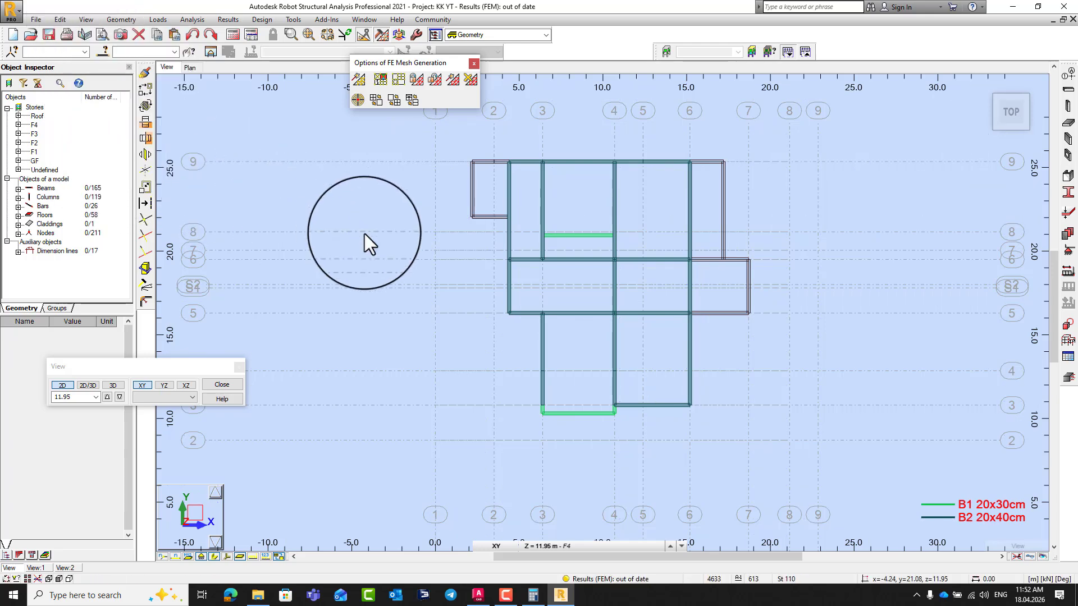
- Set up a new RC column with section C1 20x20cm, a height of 2.75 m and upward (Z+) orientation
middle_drag(419, 219, 405, 224)
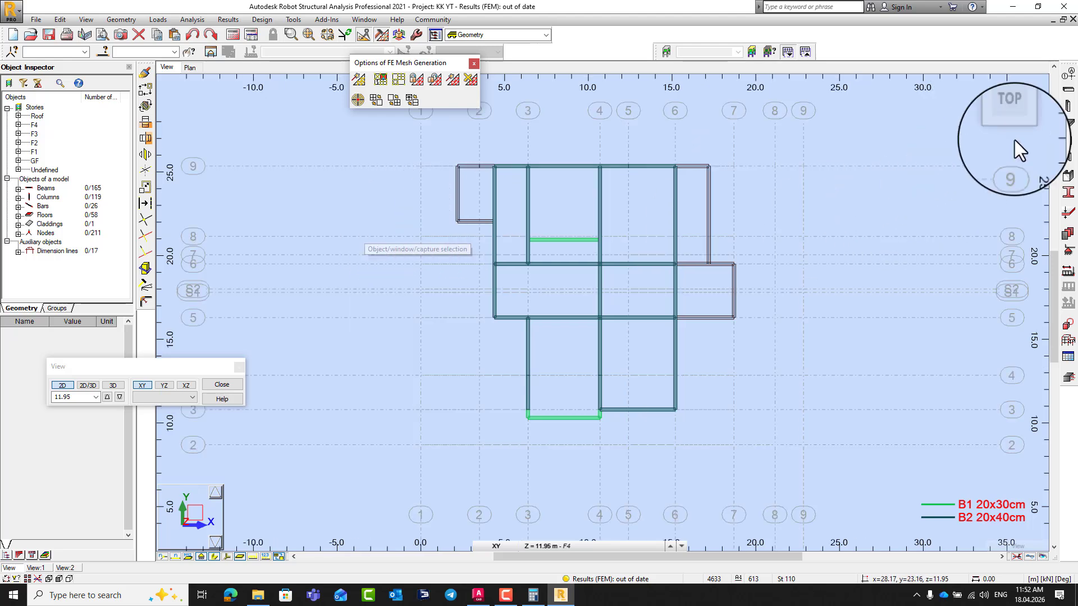
click(1067, 105)
click(993, 135)
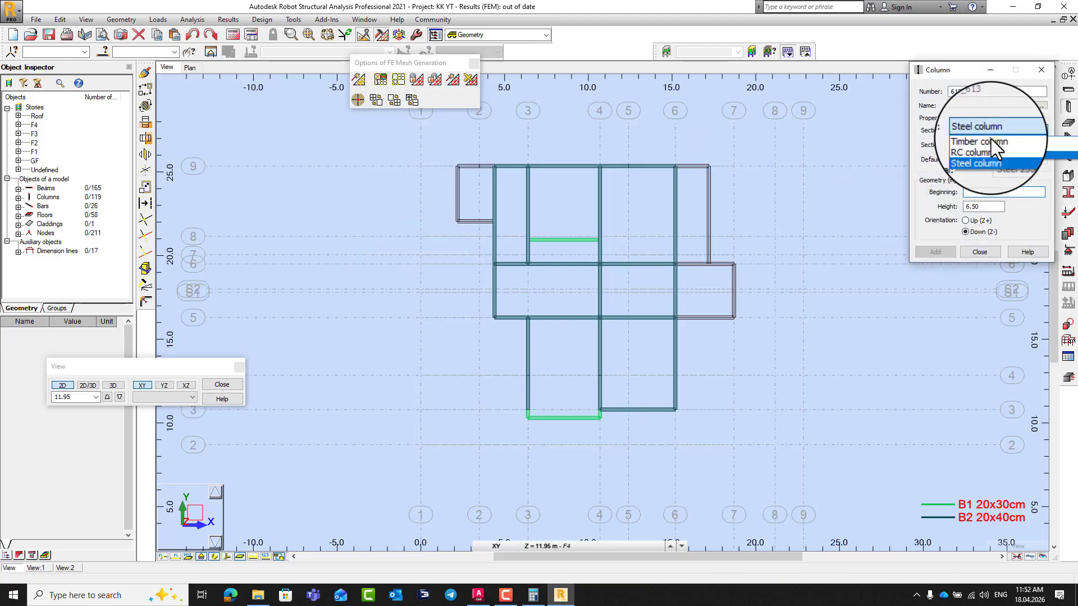
click(986, 147)
click(986, 148)
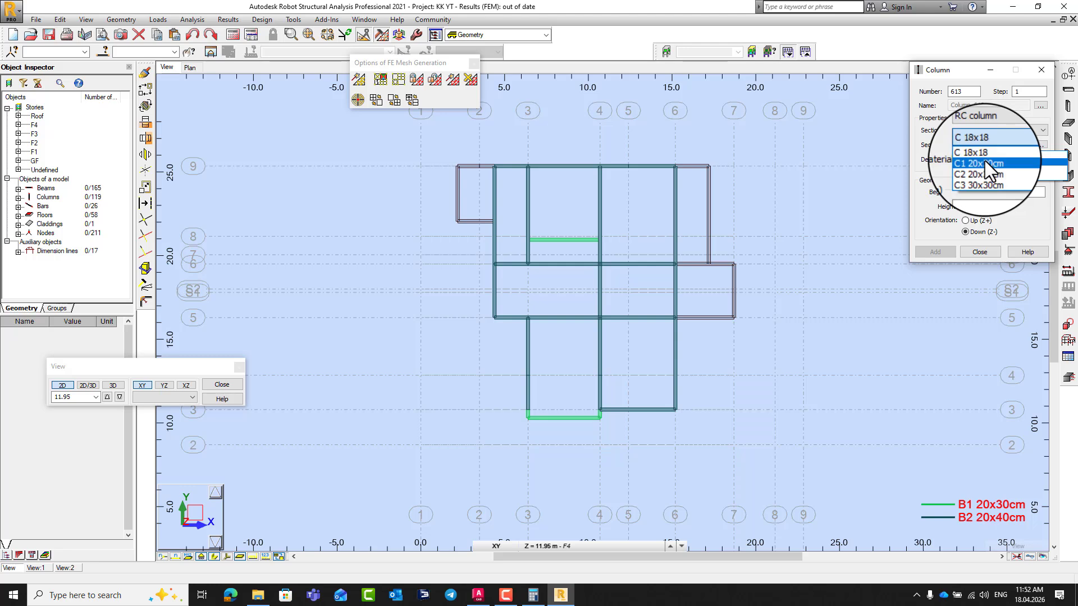
click(986, 161)
double_click(983, 207)
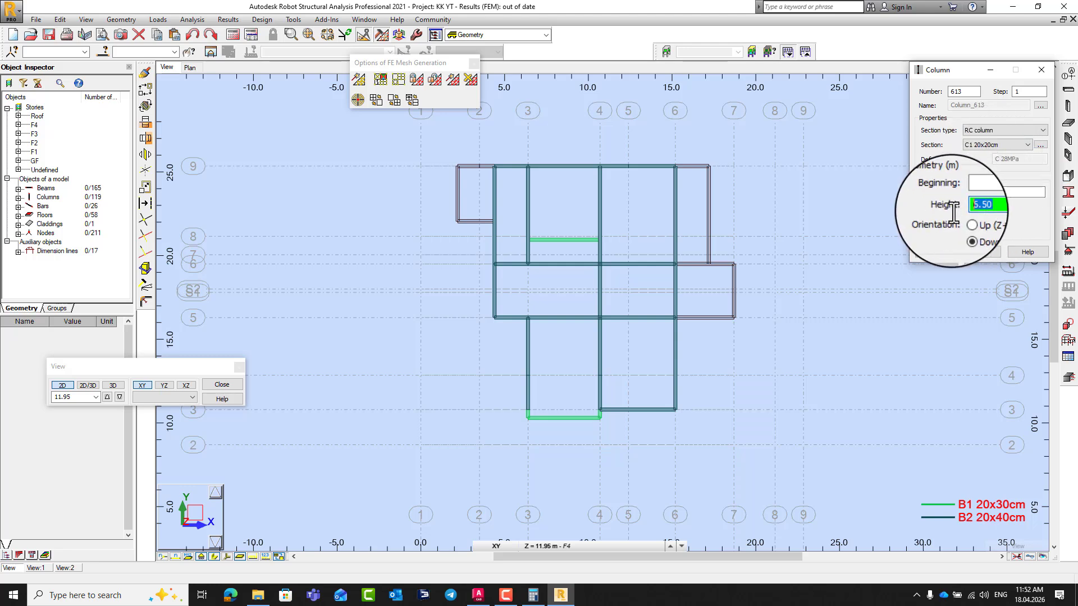
text(2.5)
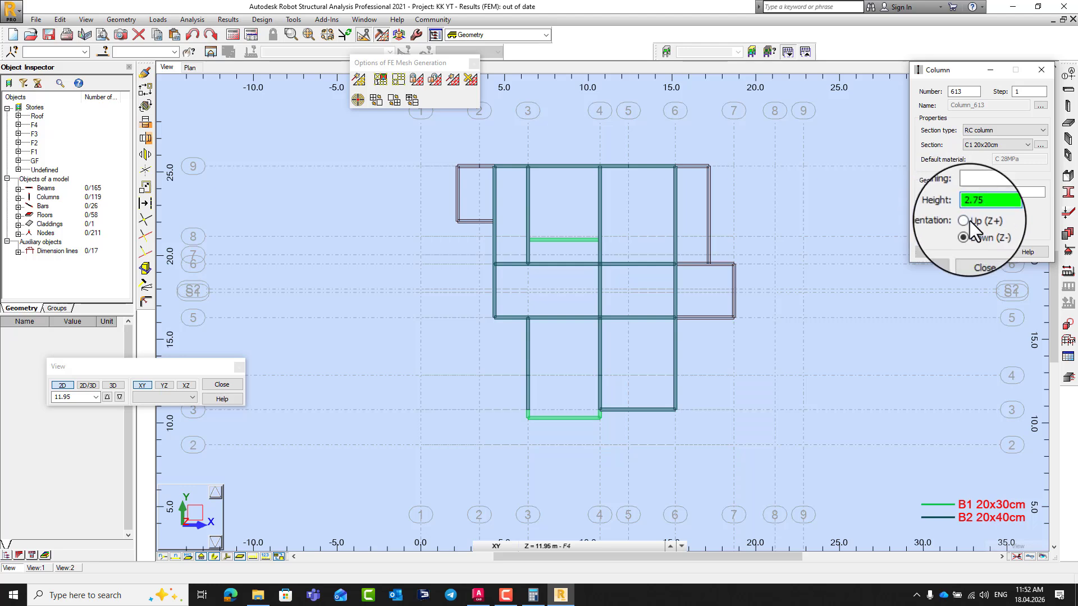
click(965, 220)
click(973, 194)
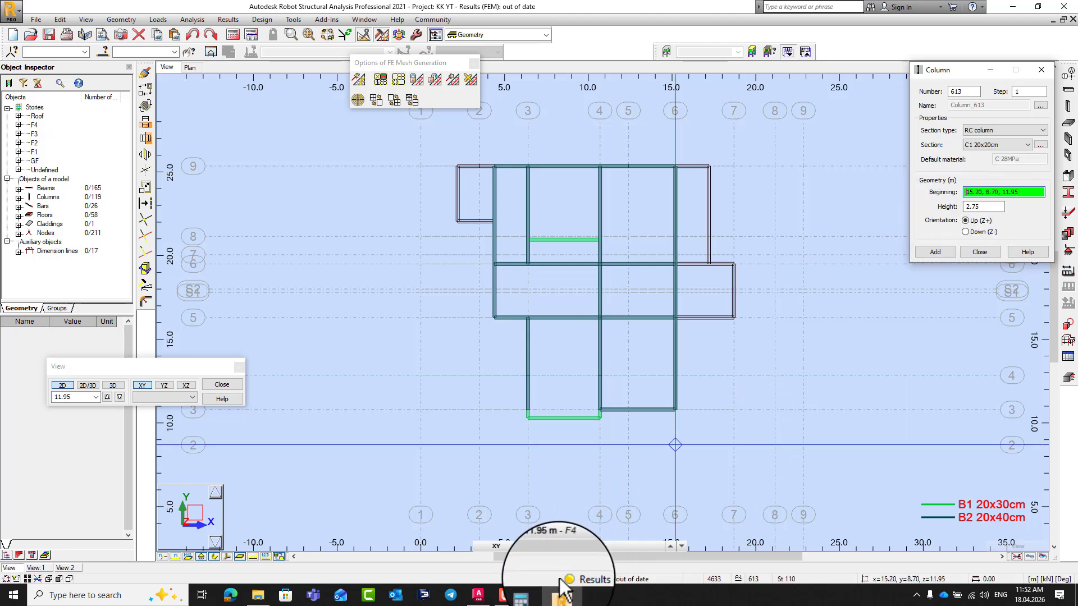
- Check the calculated F4-to-Roof height in Calculator, set the column height to 2.57 m, and place columns at axis intersections 4/5 and 4/6
click(533, 596)
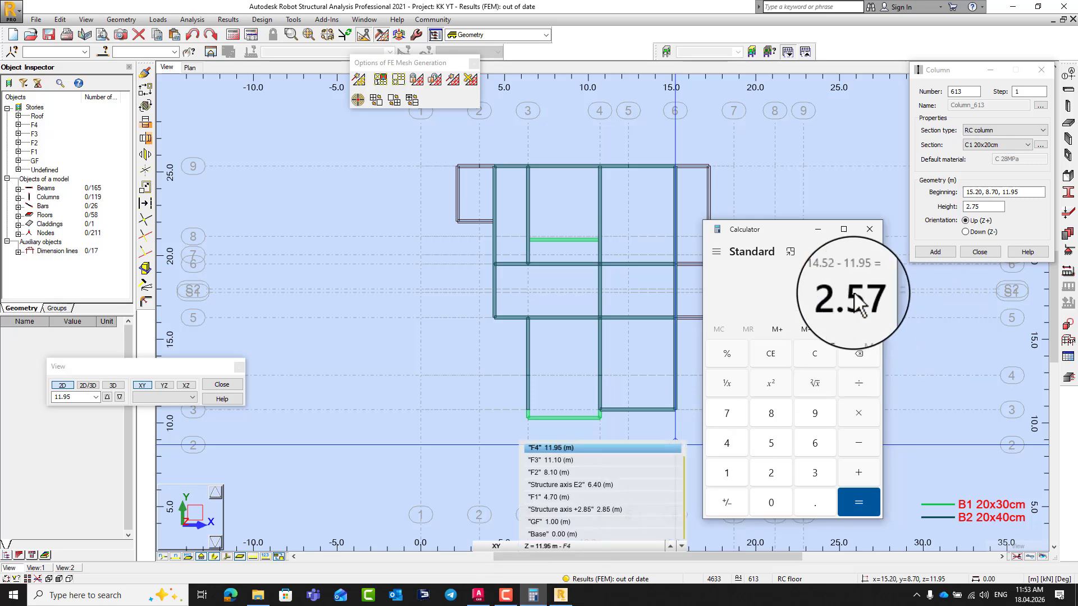
click(821, 233)
click(973, 206)
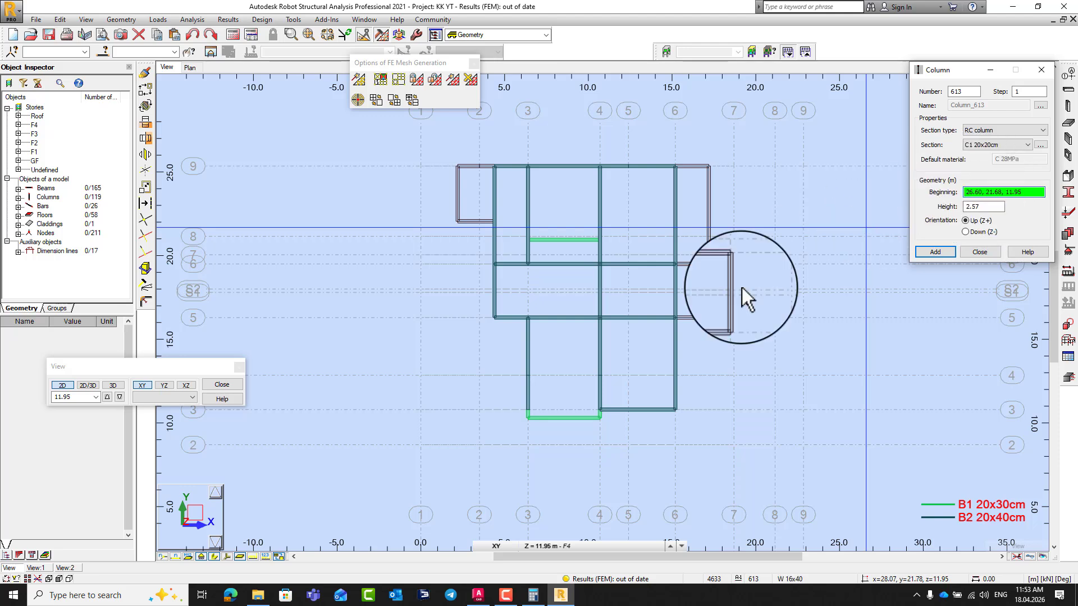
click(600, 316)
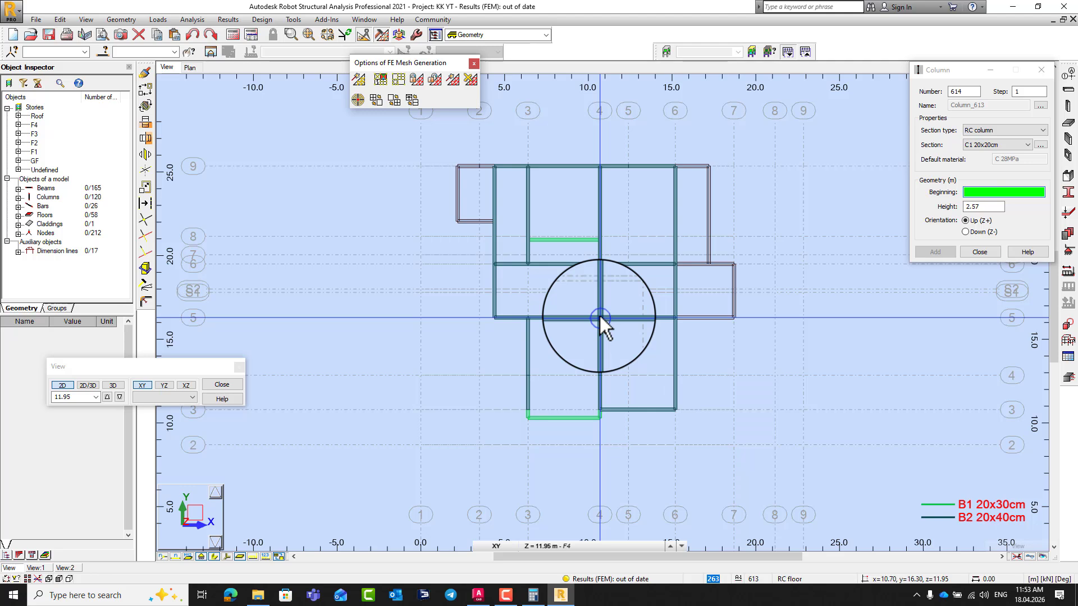
click(600, 262)
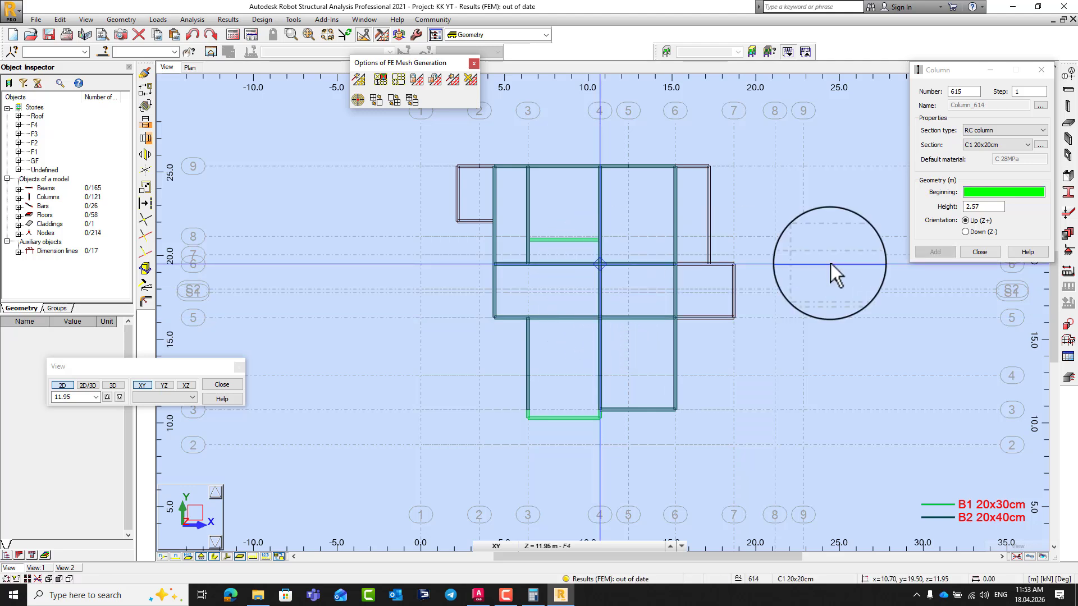
click(983, 252)
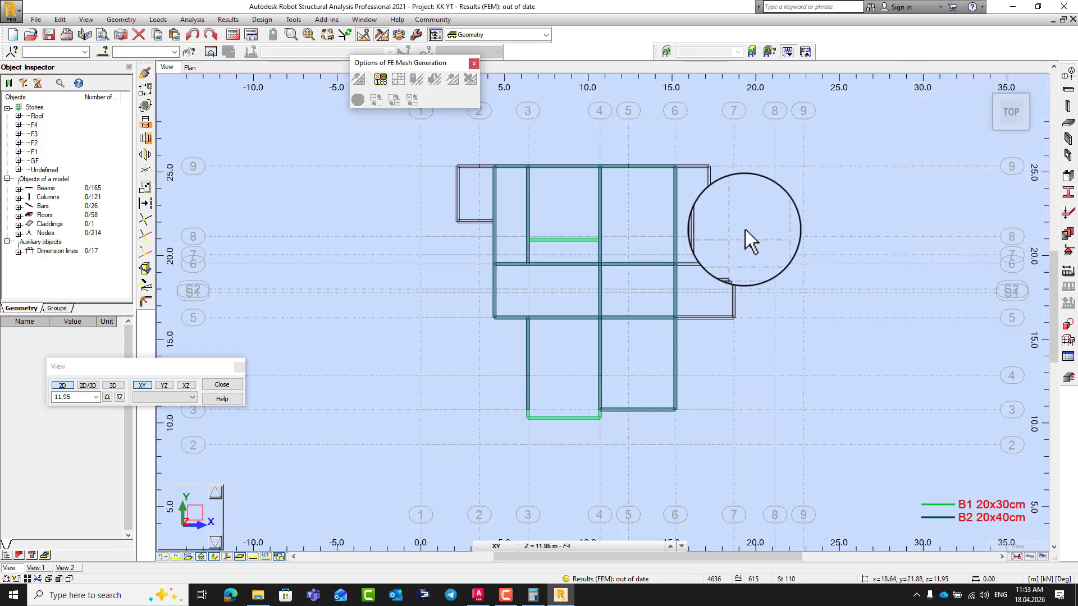
- At the Roof level, Z = 14.52 m, draw an RC beam with section B1 20x30cm along axis 4 from axis 6 to axis 5
click(107, 397)
scroll(623, 327, up, 2)
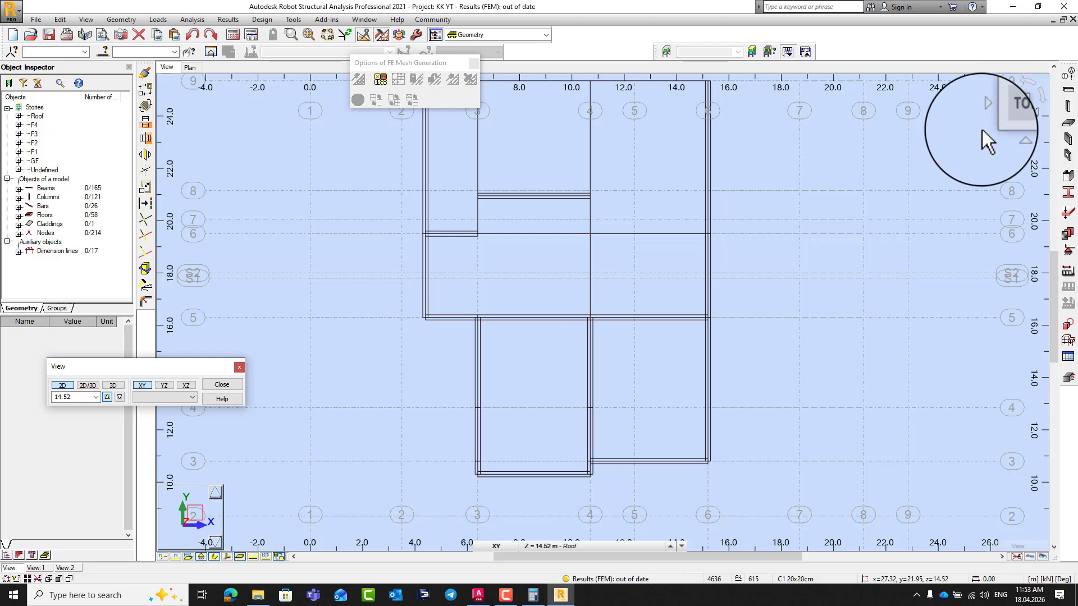
click(1068, 97)
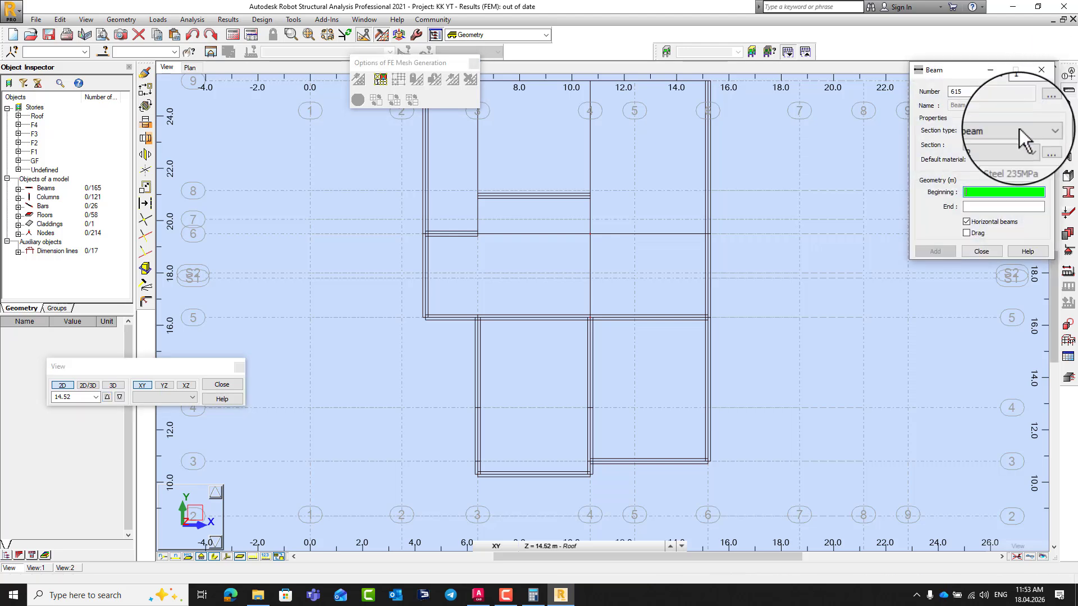
click(995, 130)
click(988, 145)
click(988, 145)
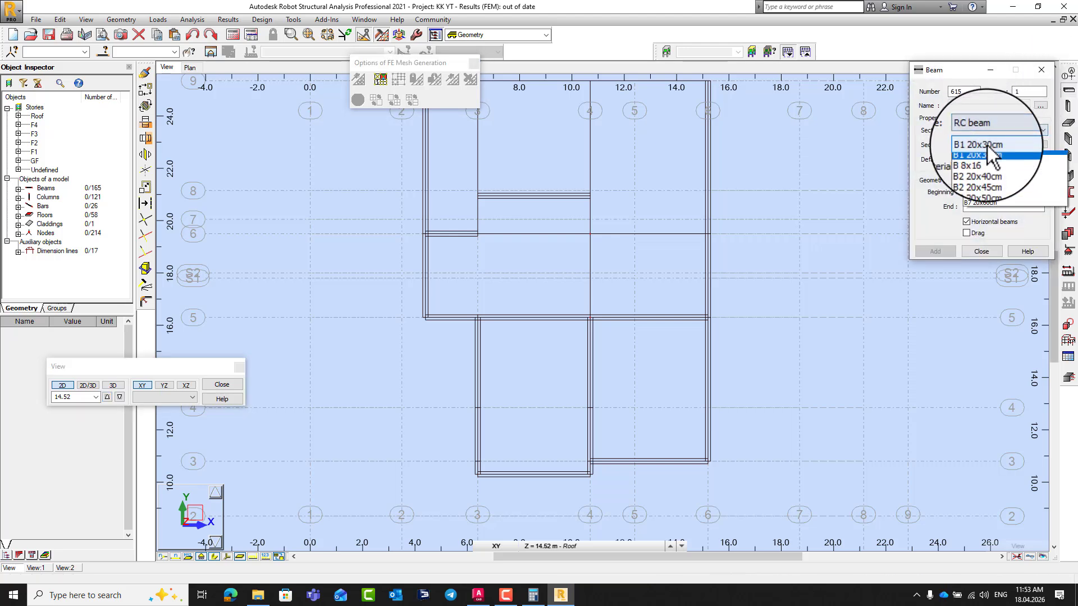
click(987, 146)
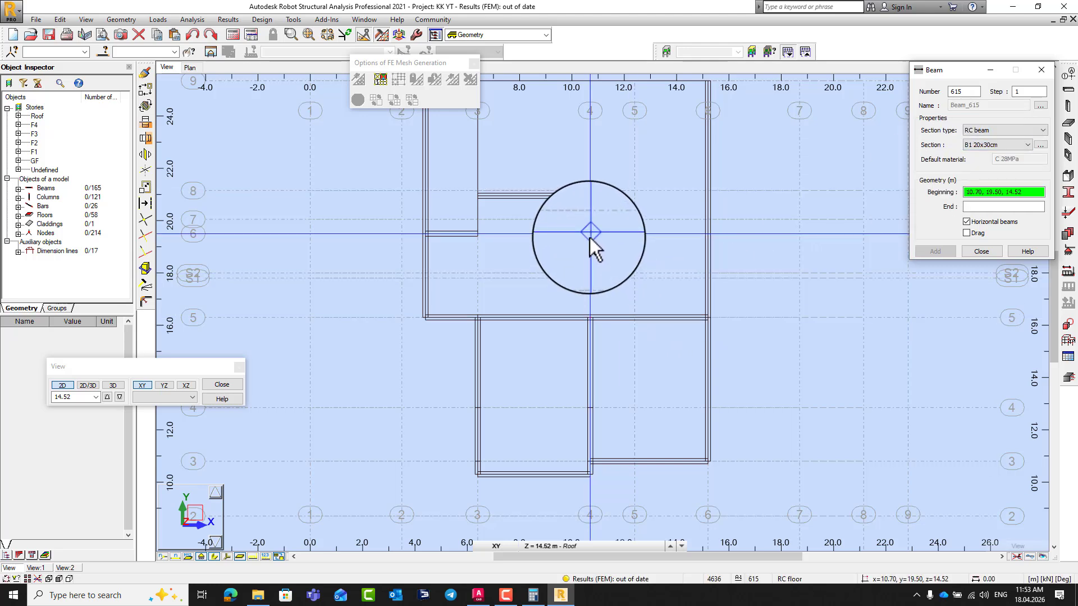
click(589, 236)
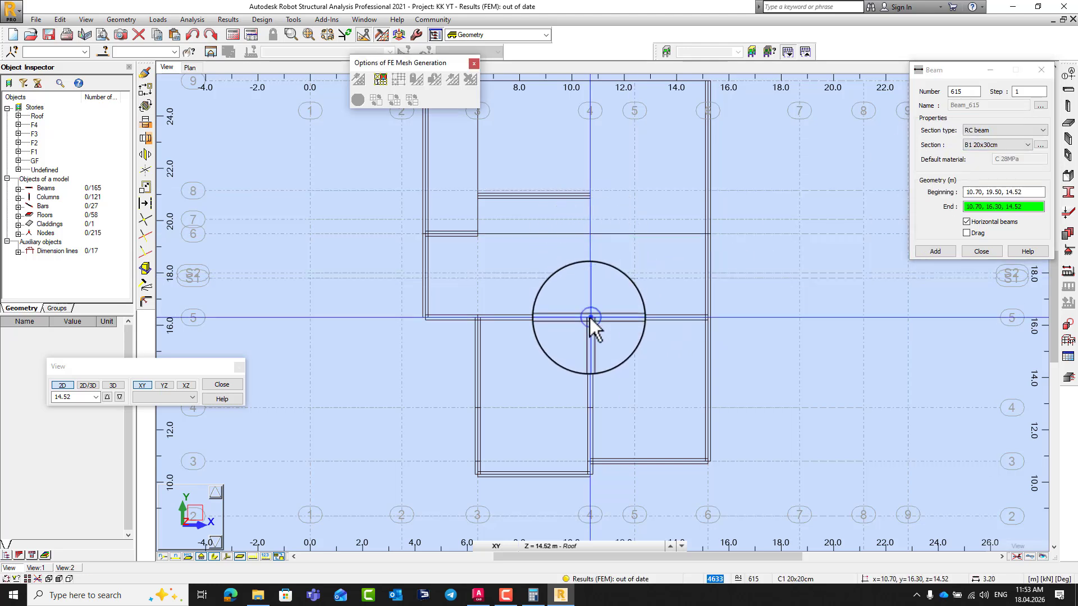
click(591, 318)
click(971, 252)
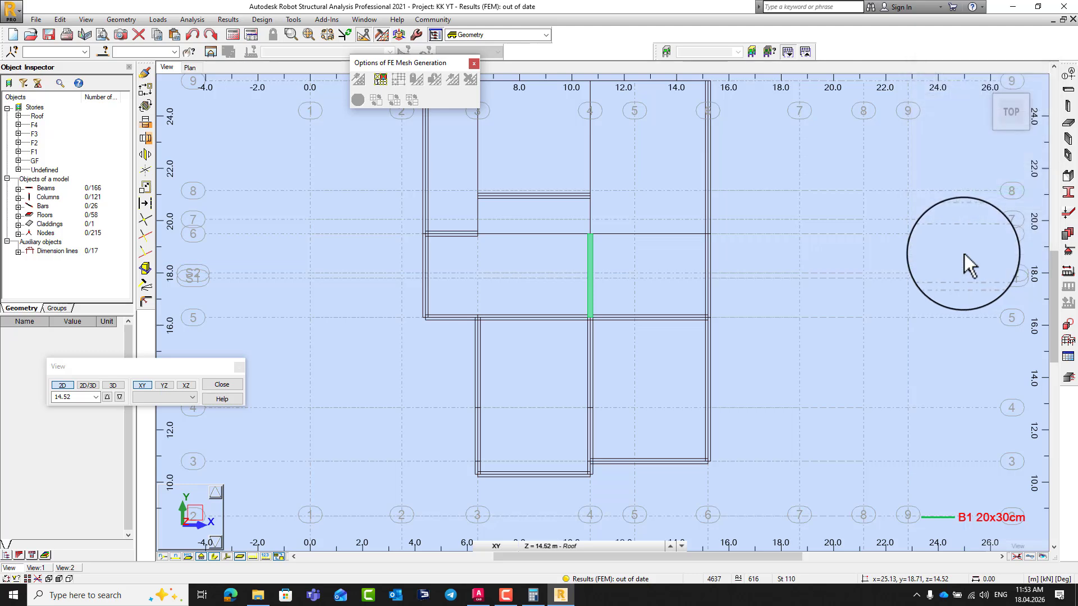
- Show the model in 3D and inspect the new roof columns and beam from the left side
click(114, 385)
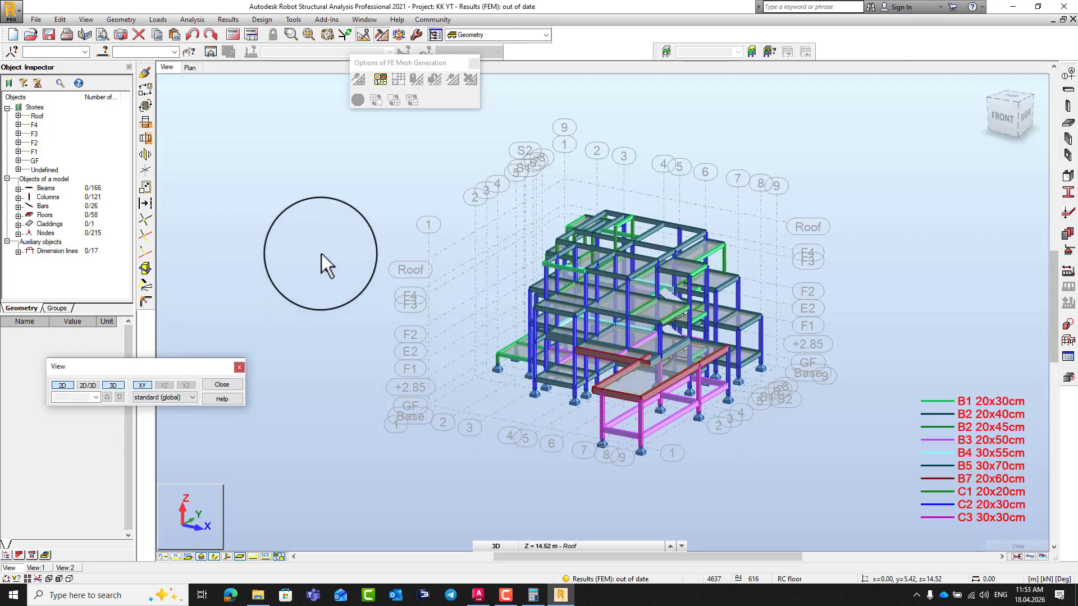
right_click(321, 254)
click(274, 337)
mouse_move(274, 338)
mouse_down()
mouse_move(576, 251)
mouse_move(600, 261)
mouse_move(595, 244)
mouse_move(618, 240)
mouse_move(597, 221)
mouse_move(607, 197)
mouse_up()
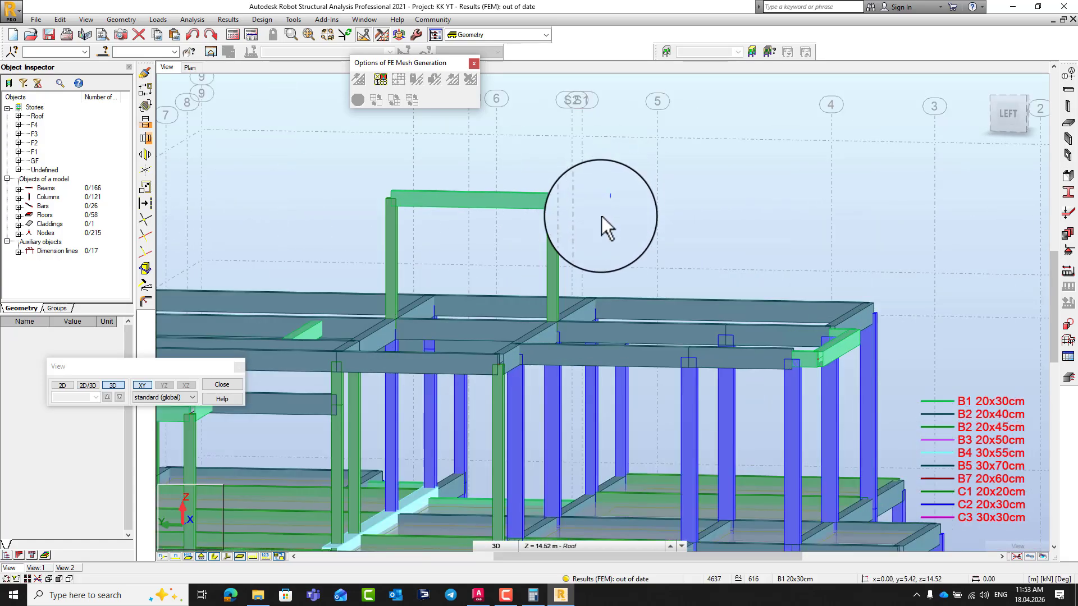
- Switch to AutoCAD to read the ridge end's offset dimension on the roof plan, and return to Robot Structural Analysis
click(483, 596)
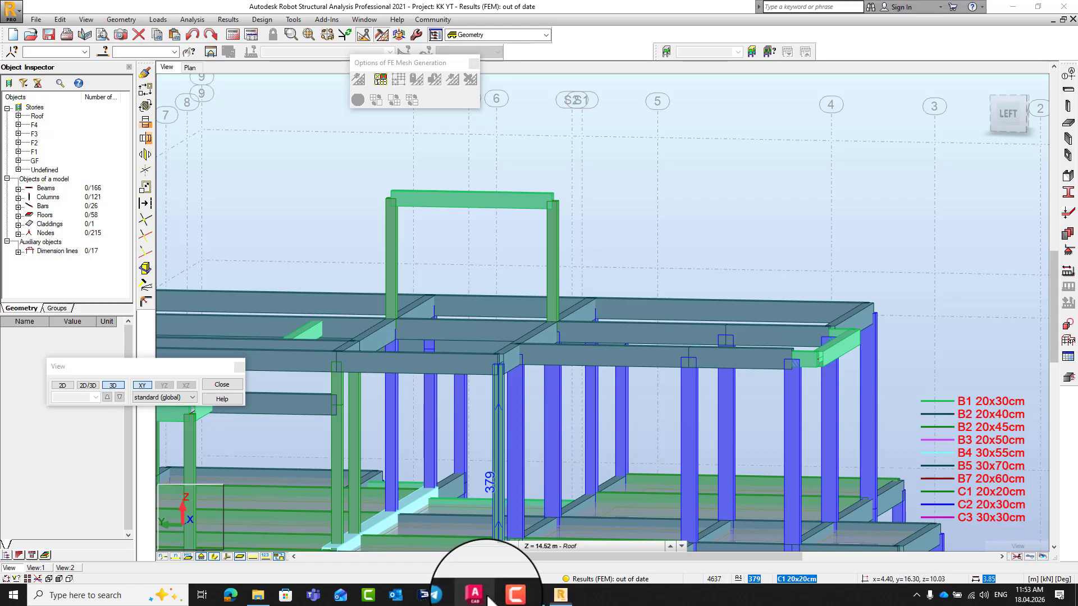
scroll(500, 430, up, 3)
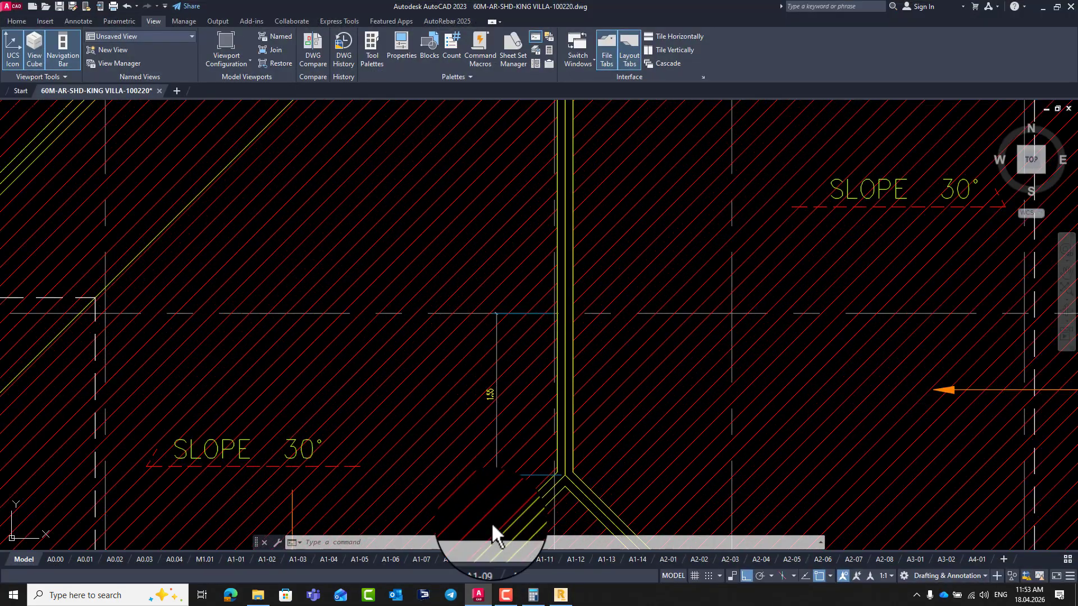
click(560, 595)
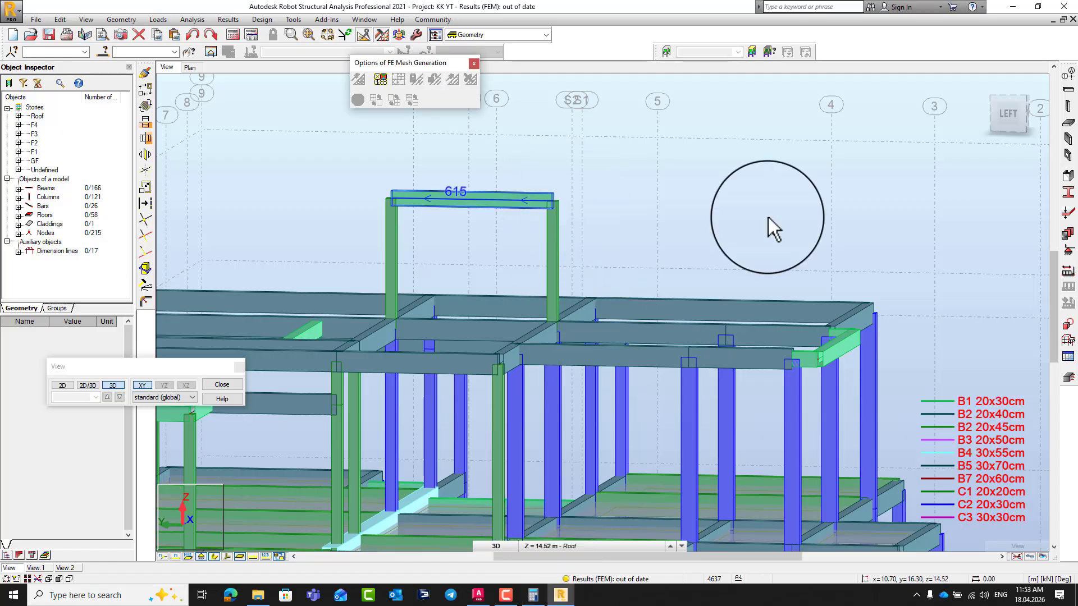
- Copy the roof beam's end node at axes 4/5 by the translation vector 0,-1.55,0
drag(521, 167, 574, 234)
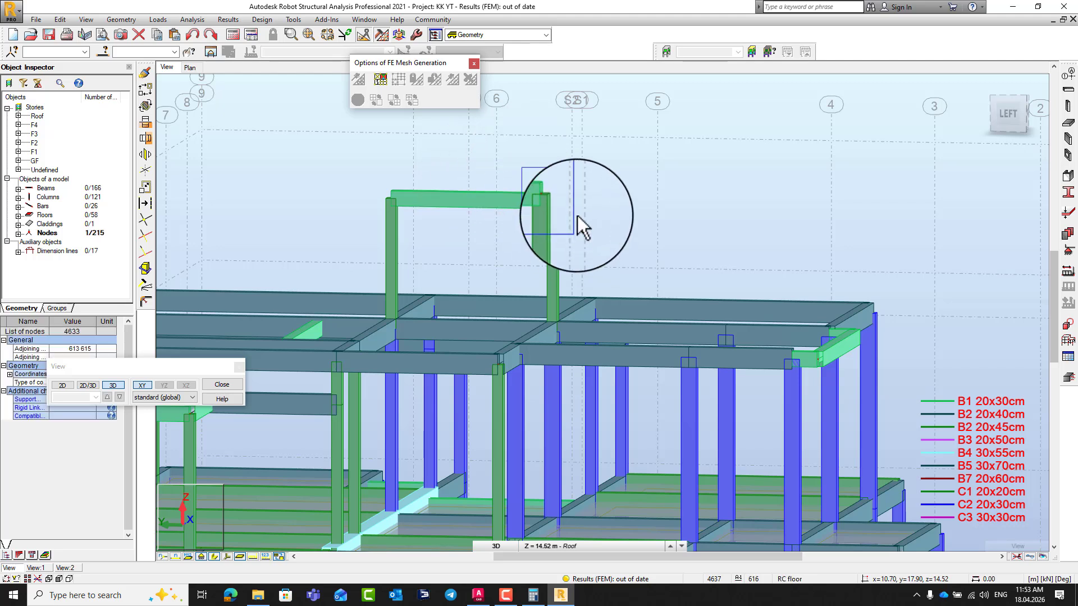
drag(541, 193, 556, 197)
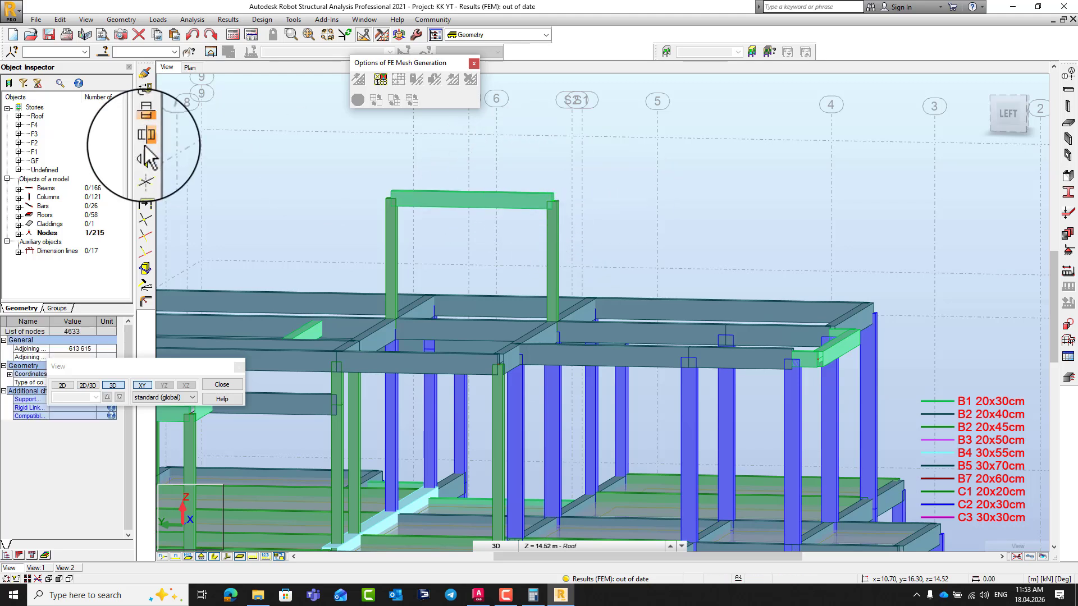
click(144, 89)
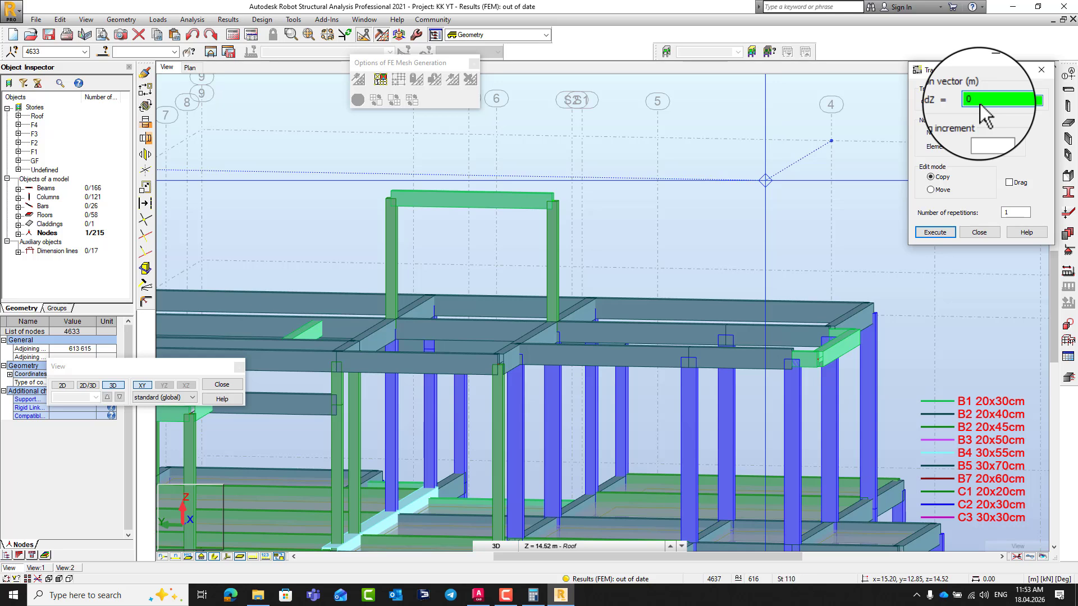
text(0,-1.55,0)
click(935, 231)
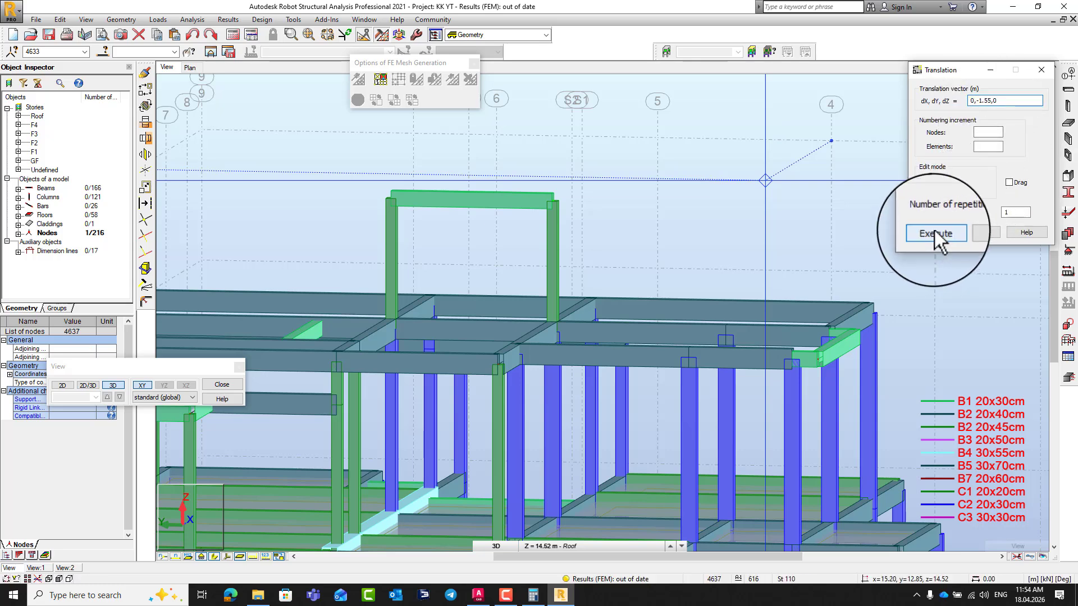
click(973, 234)
click(1067, 90)
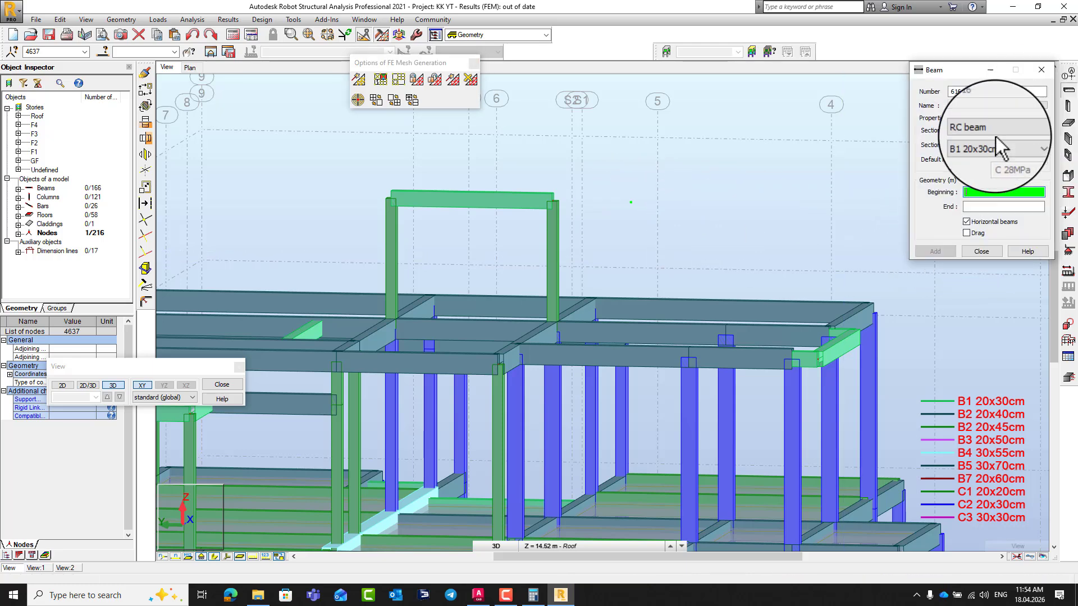
scroll(551, 197, up, 3)
click(542, 199)
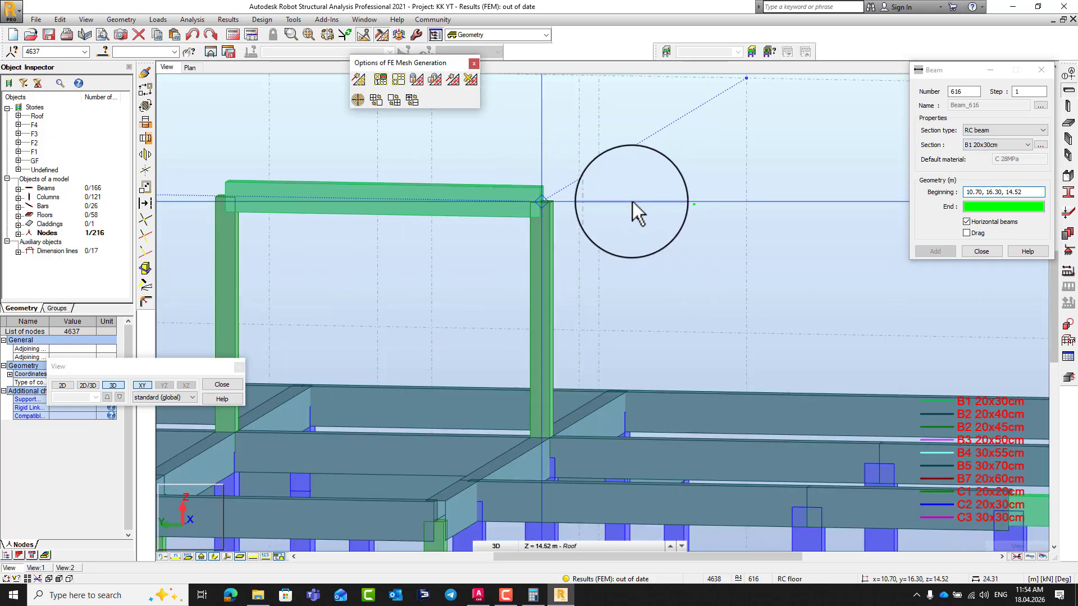
click(693, 204)
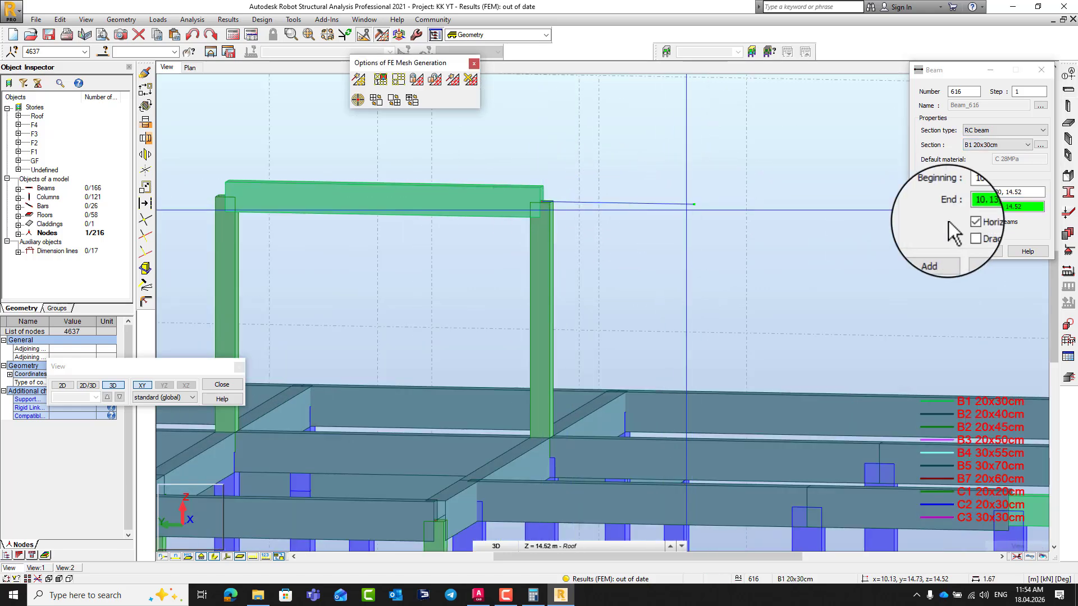
click(983, 252)
- In the 2D Roof-level plan, draw an RC beam B1 20x30cm from the axis 4/5 intersection to the copied node at 10.70, 14.75, 14.52
right_click(599, 181)
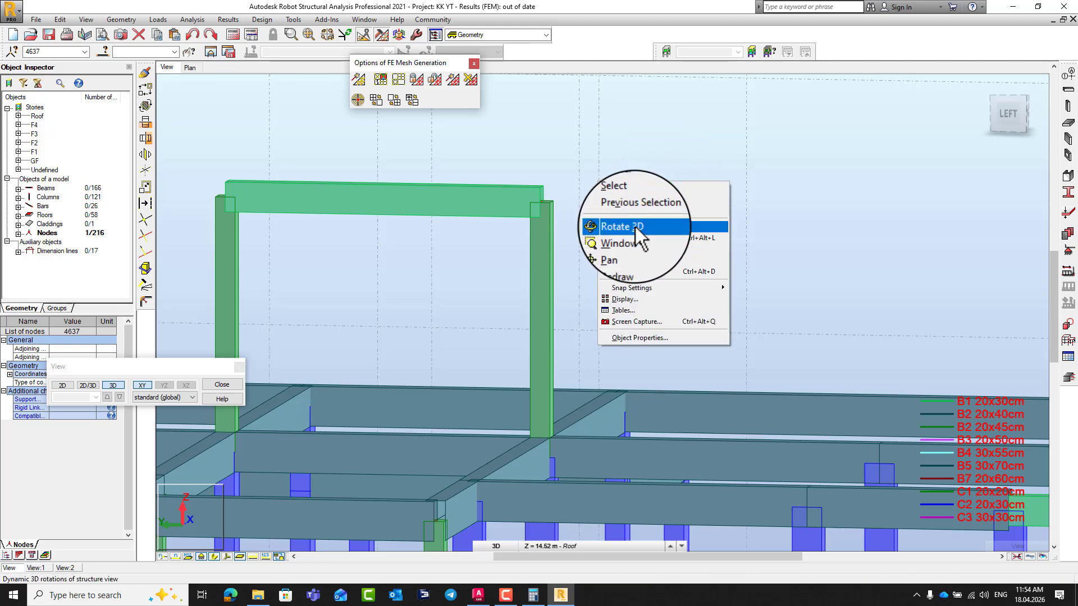
click(625, 200)
click(65, 387)
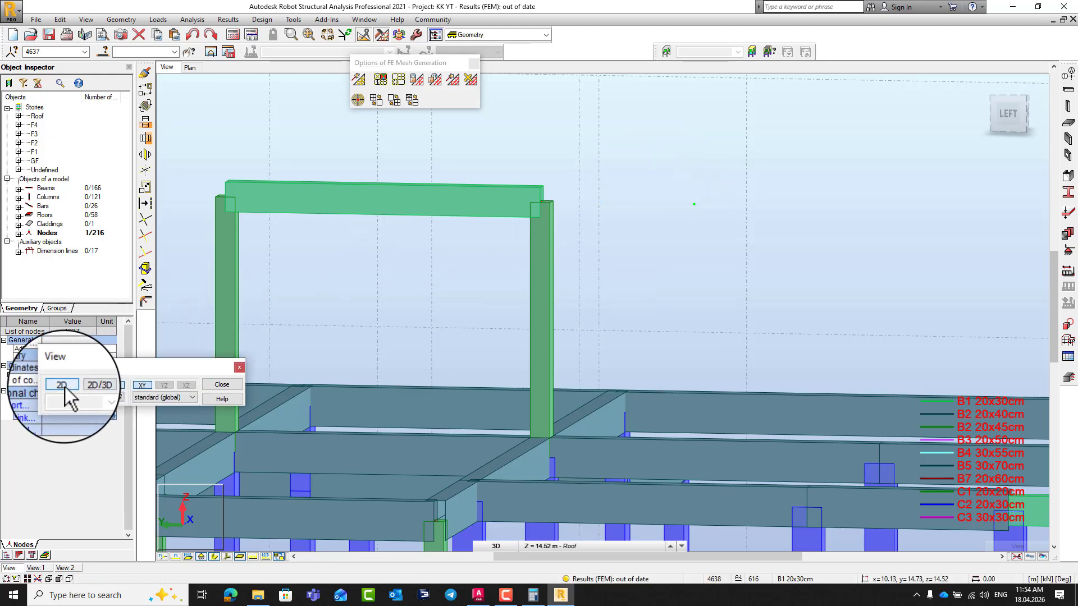
scroll(597, 354, up, 4)
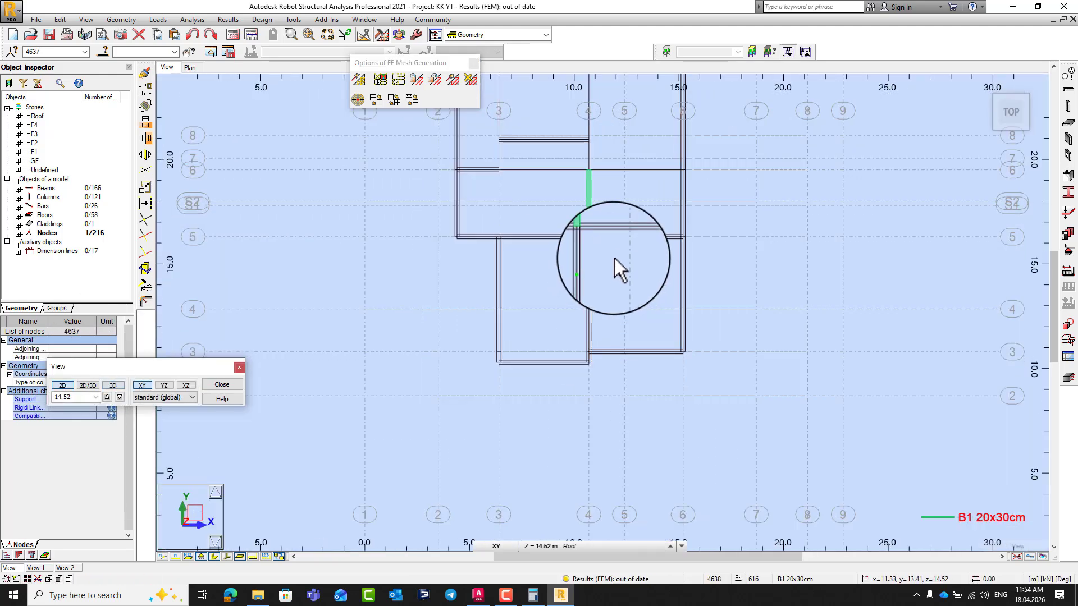
scroll(615, 258, up, 2)
click(1069, 93)
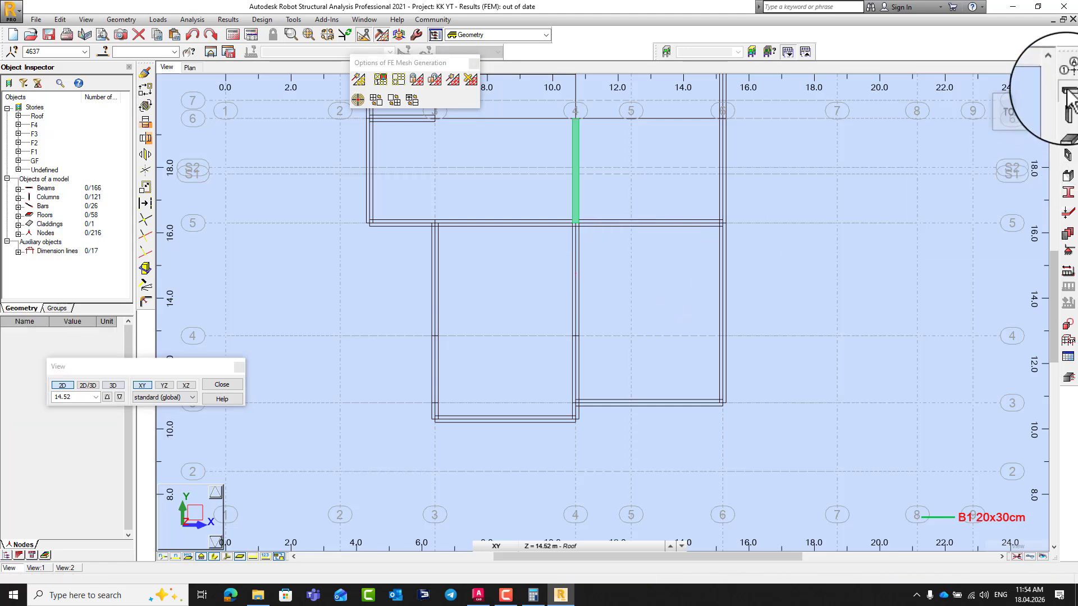
click(576, 223)
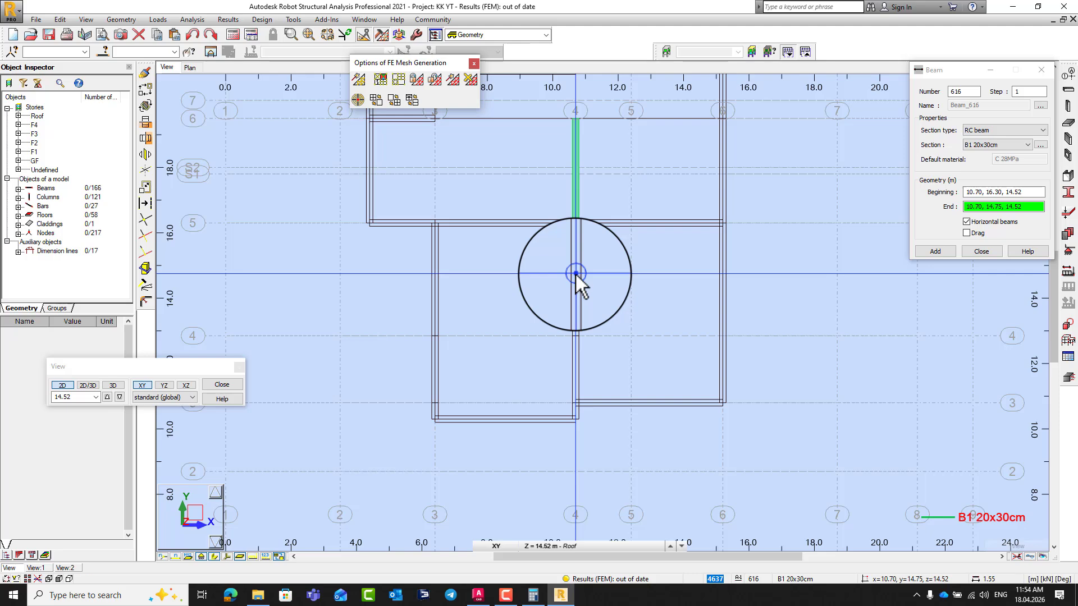
click(576, 274)
click(982, 251)
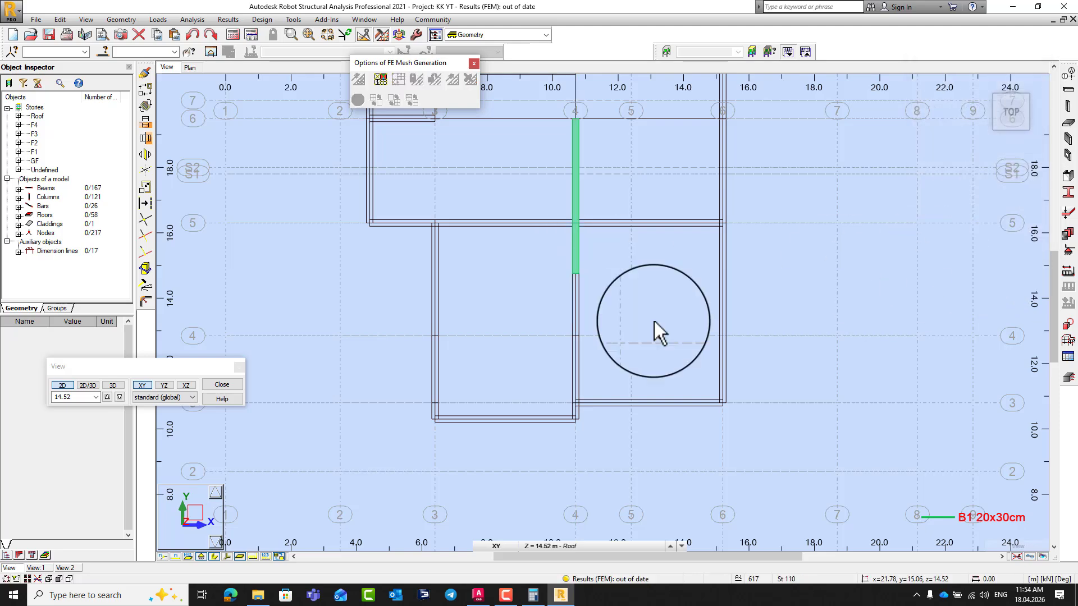
- Show the model in 3D to inspect the extended ridge beam from the front-left, and dock the FE mesh generation toolbar with the others
click(114, 385)
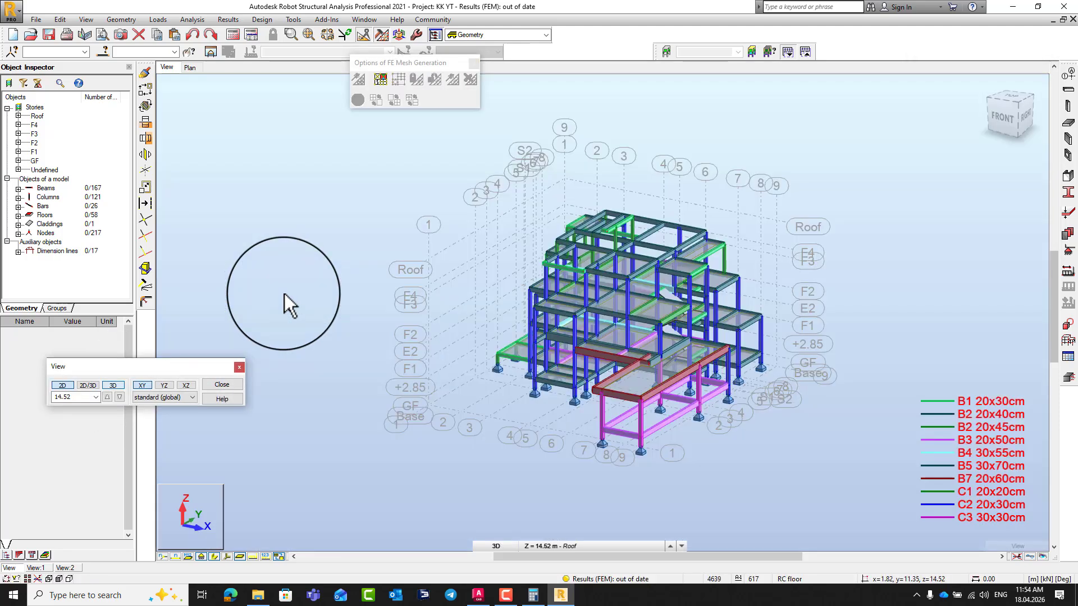
right_click(365, 258)
click(334, 298)
drag(334, 298, 618, 267)
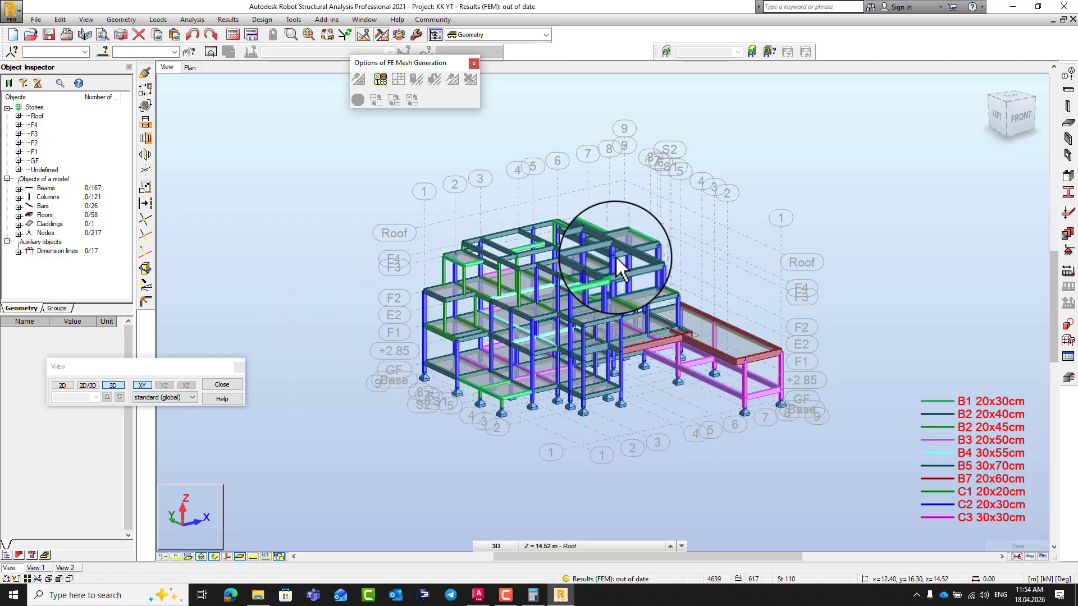
scroll(617, 260, up, 4)
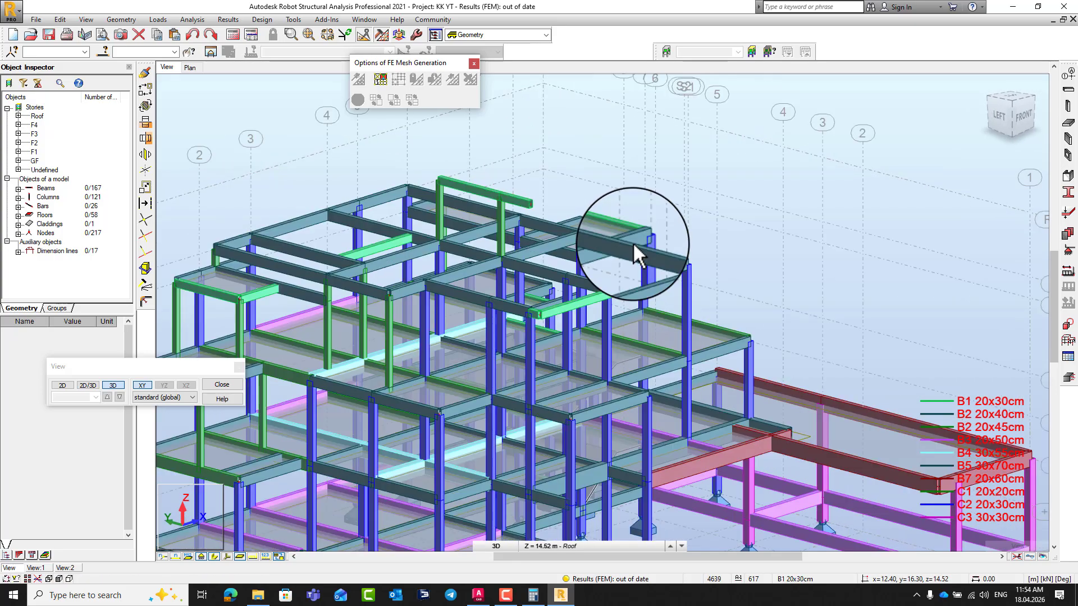
right_click(758, 197)
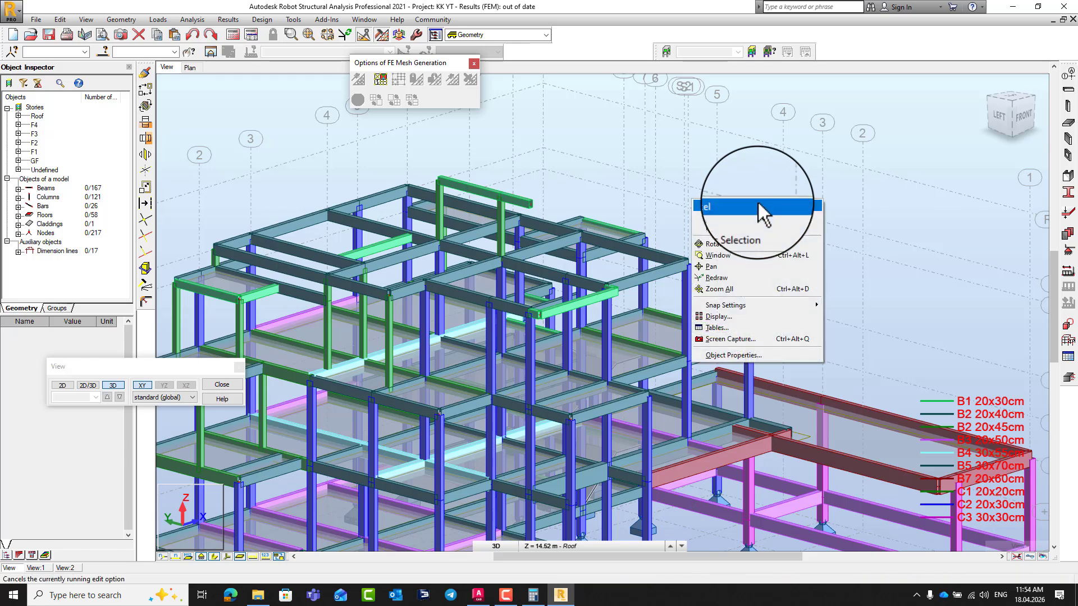
click(745, 237)
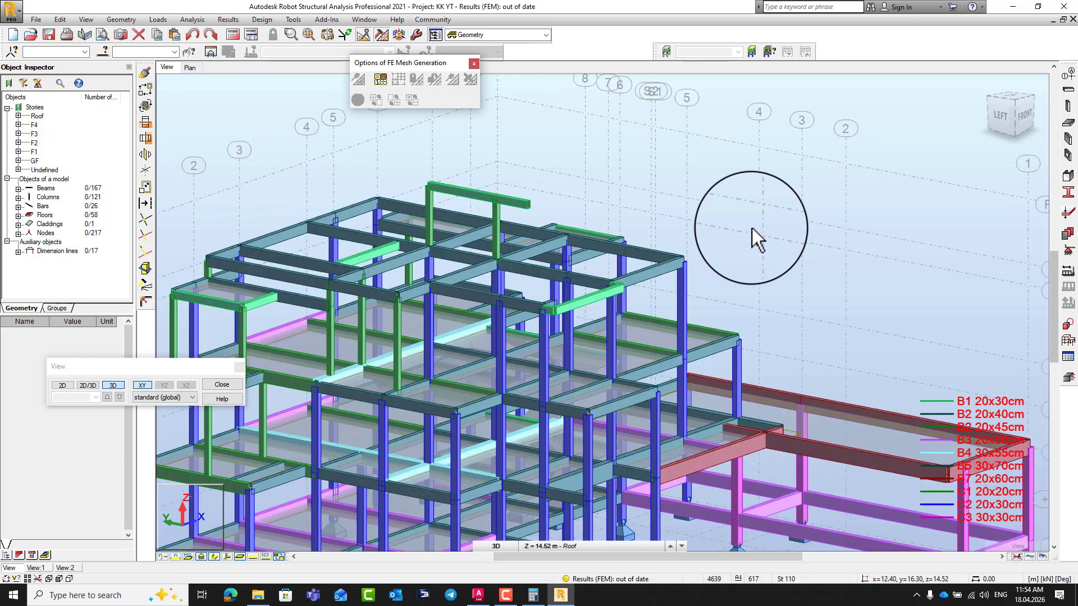
right_click(772, 207)
click(769, 229)
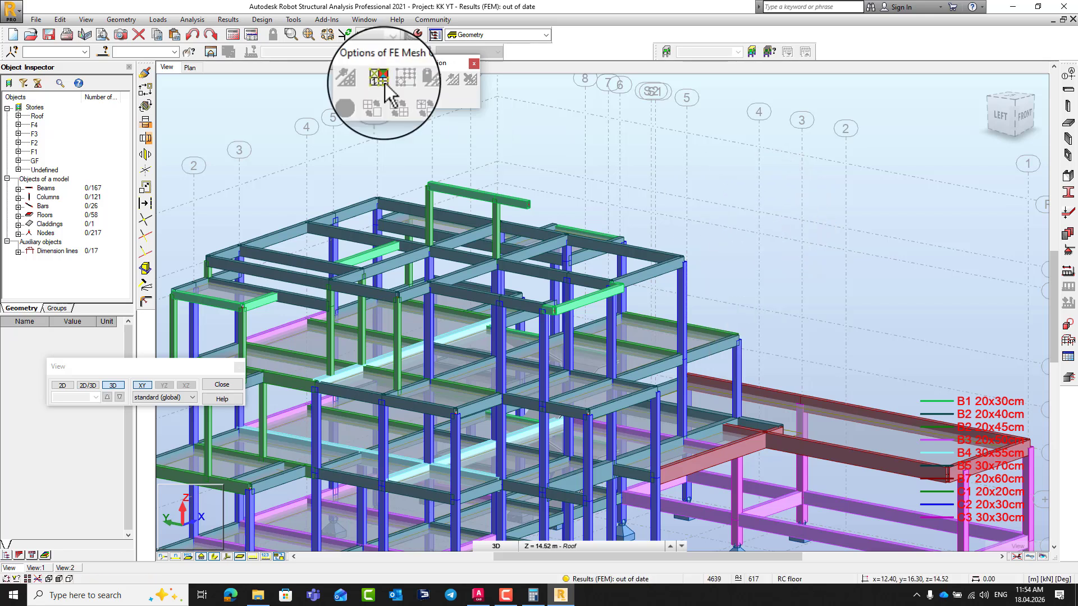
drag(404, 63, 584, 49)
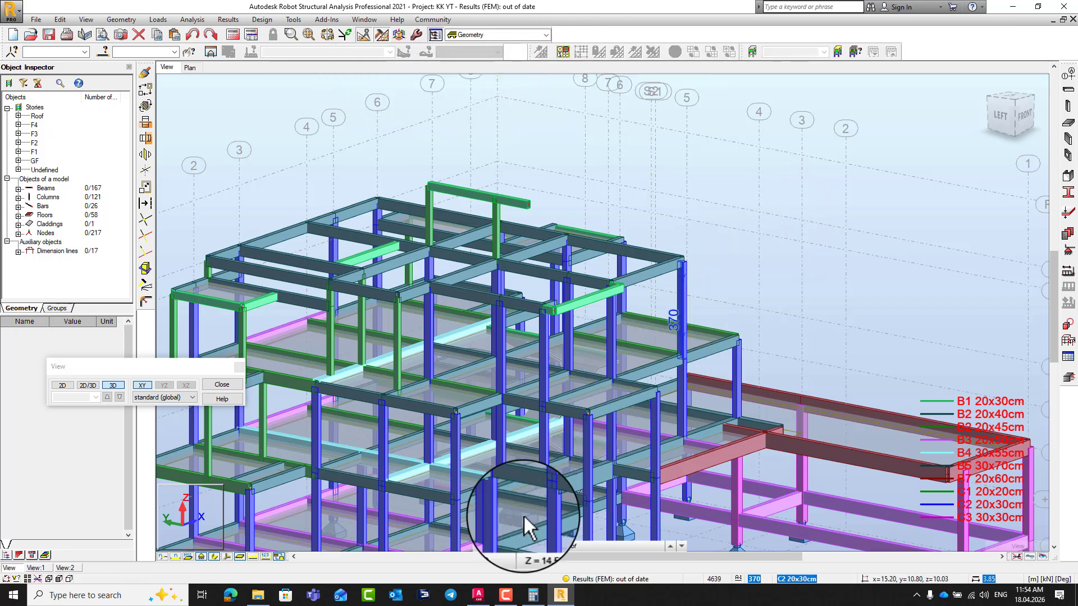
- Switch to AutoCAD to read the eave overhang dimensions at the roof plan's lower corners, and return to Robot Structural Analysis
click(478, 594)
scroll(525, 337, down, 5)
scroll(456, 505, up, 4)
middle_drag(486, 505, 487, 409)
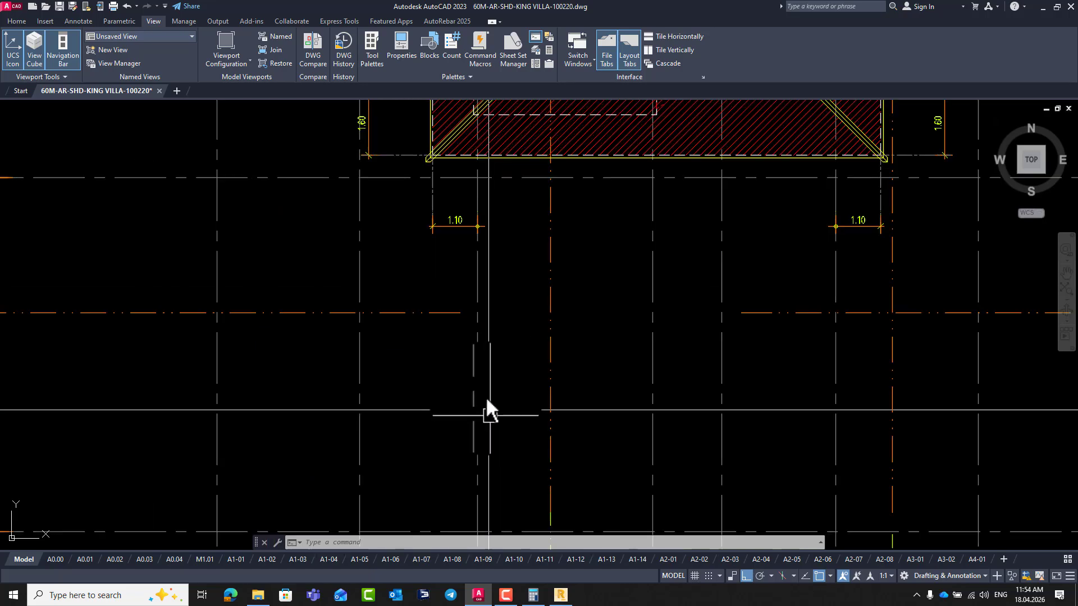
middle_drag(449, 187, 403, 362)
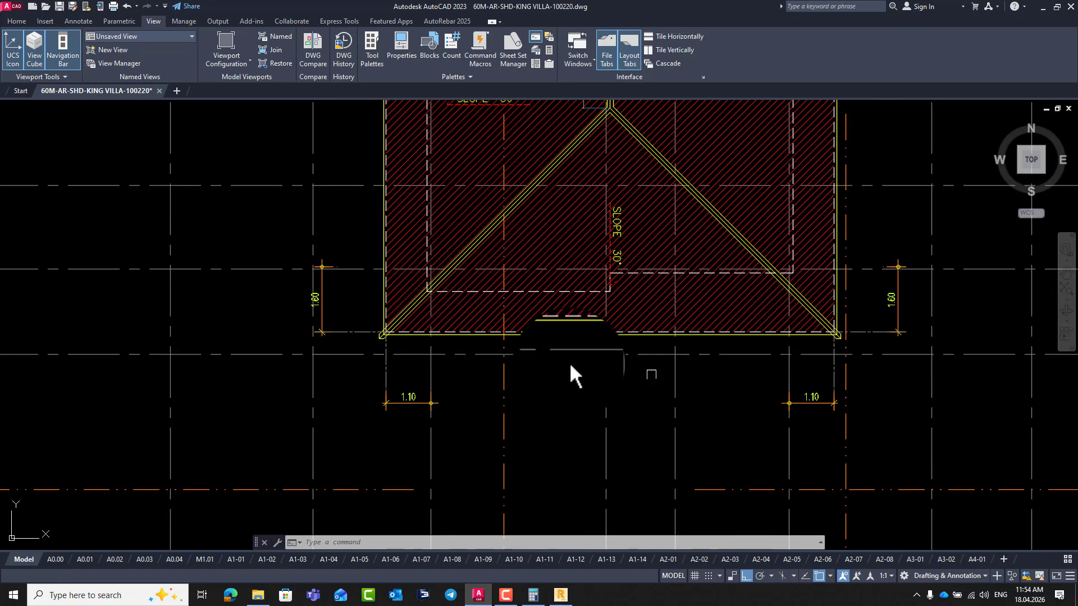
middle_drag(681, 230, 677, 272)
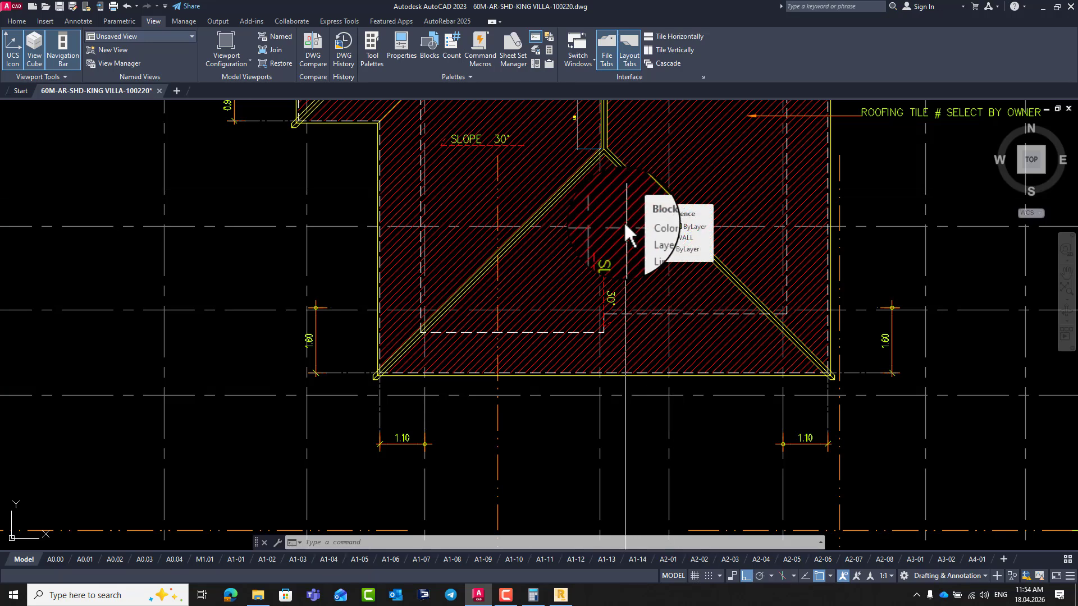
click(561, 595)
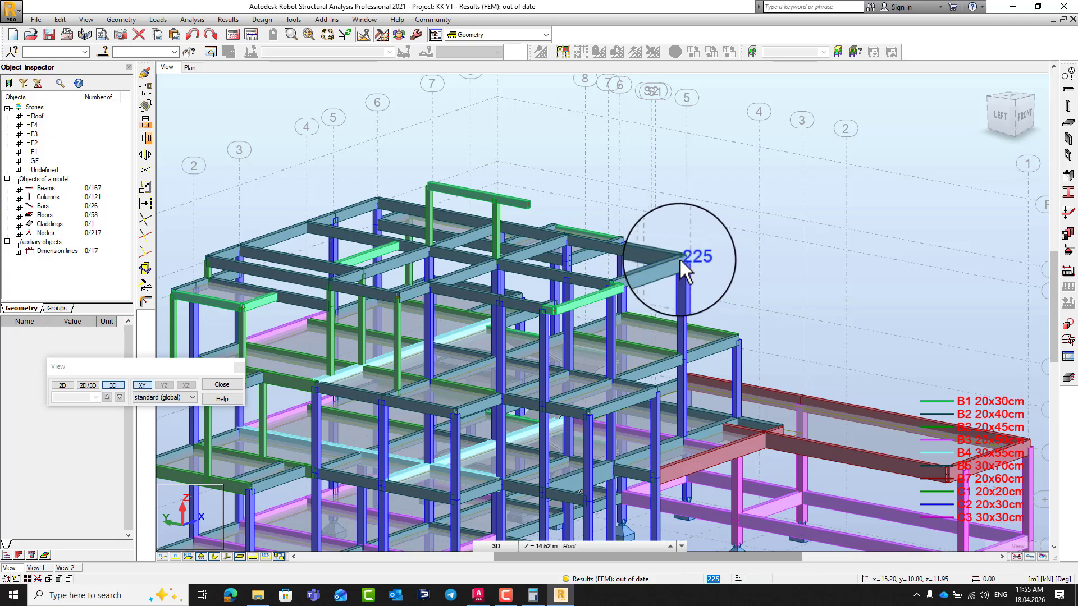
- Copy the B2 20x40cm edge beam on axis 3, between axes 4 and 6, by the translation vector 0.00, -0.50, 0.00
right_click(776, 275)
click(745, 325)
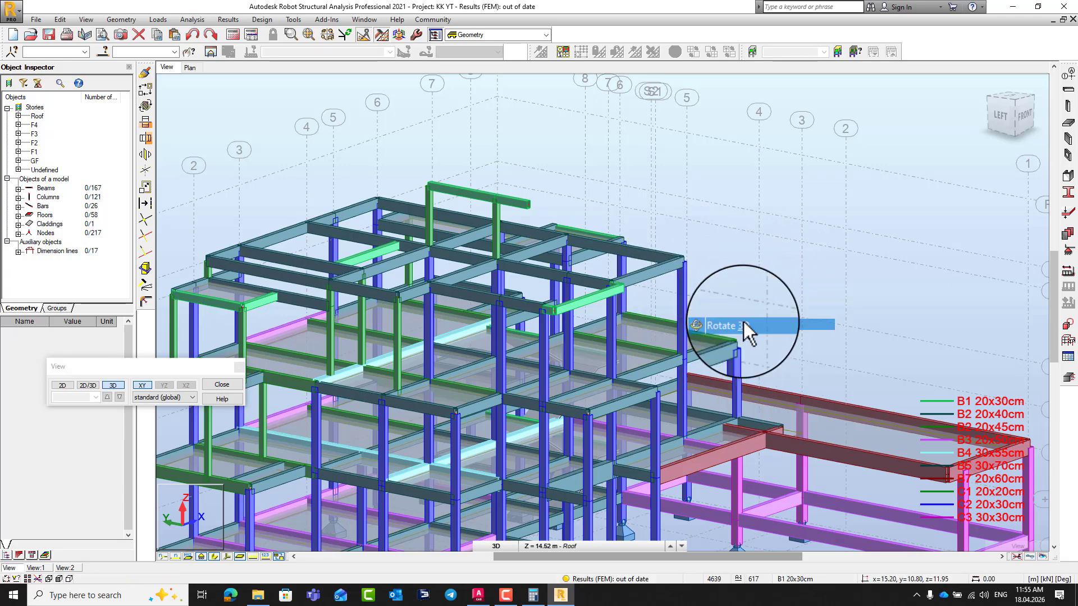
drag(744, 322, 662, 285)
scroll(662, 285, up, 5)
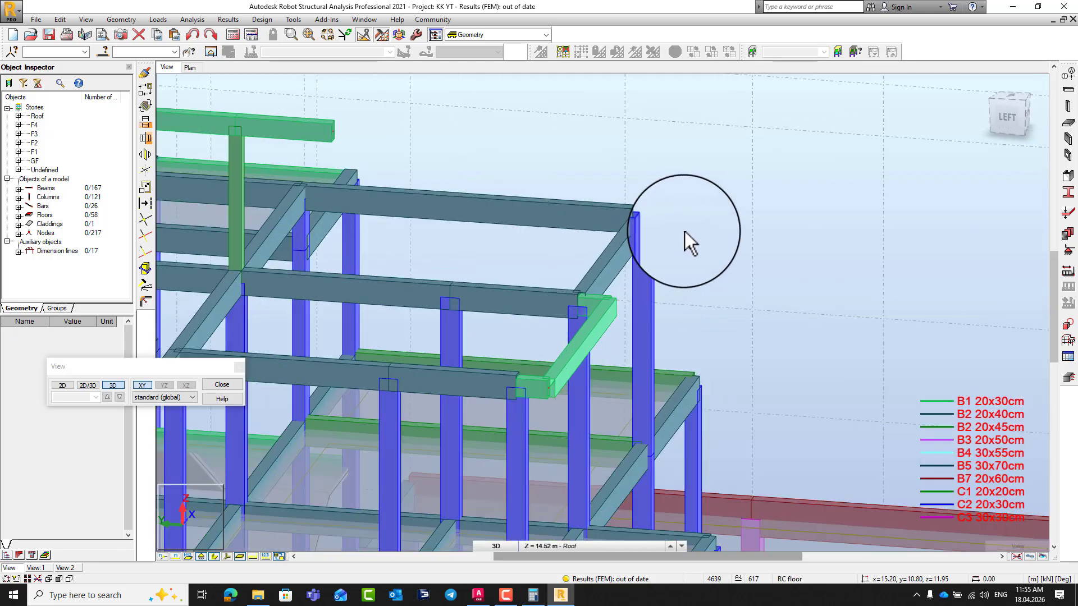
right_click(701, 223)
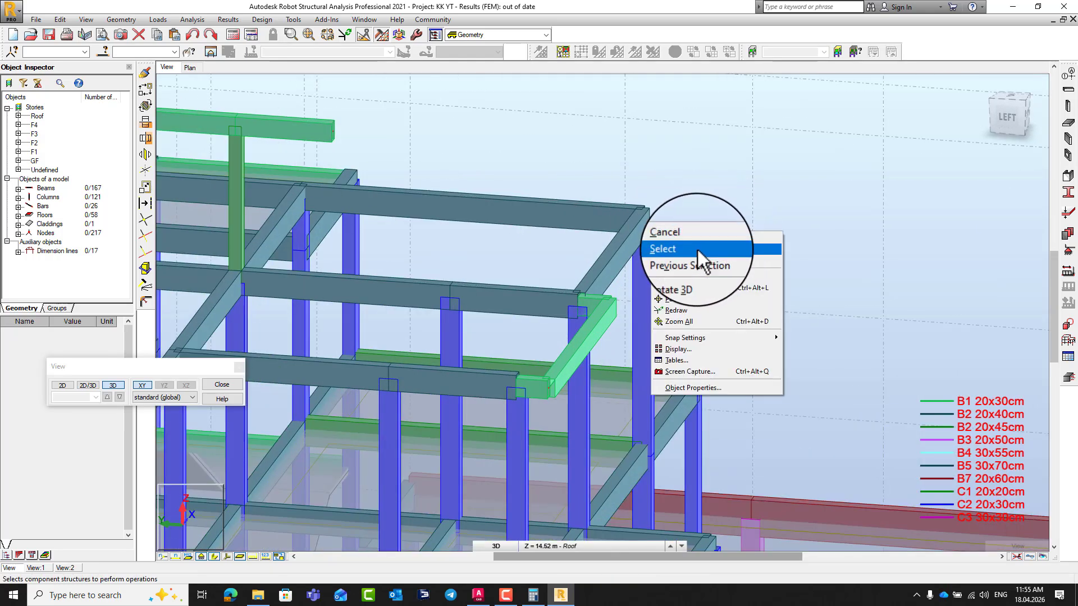
click(704, 243)
click(625, 228)
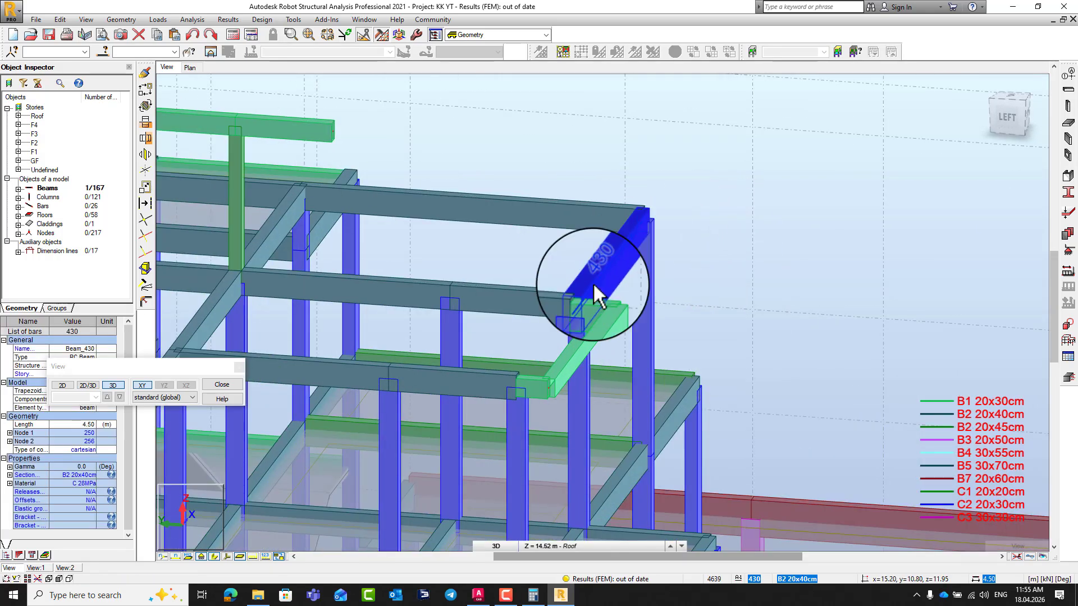
scroll(593, 281, up, 3)
click(145, 90)
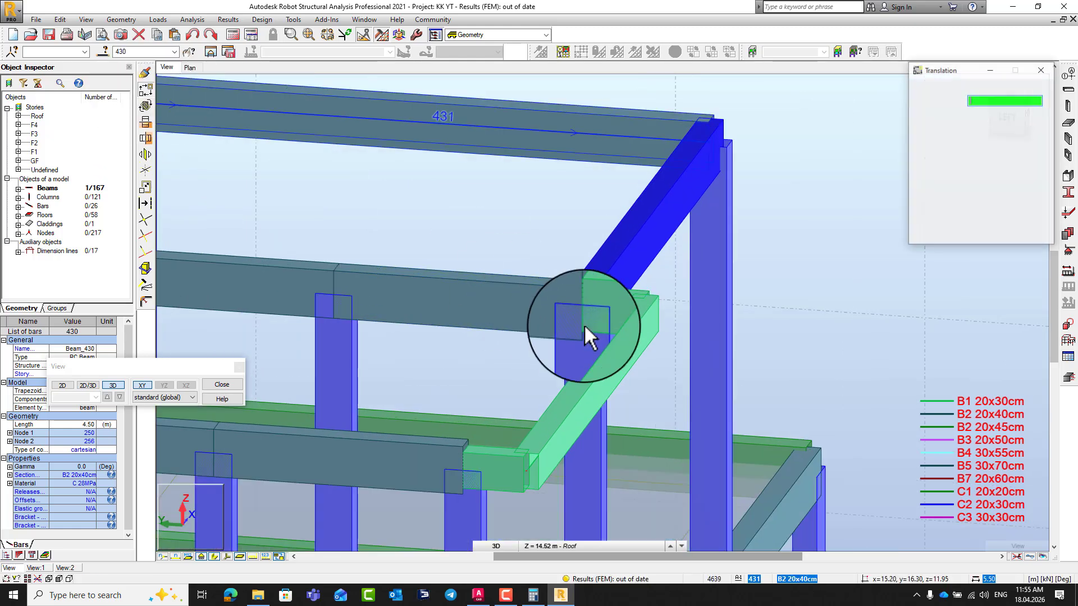
click(582, 313)
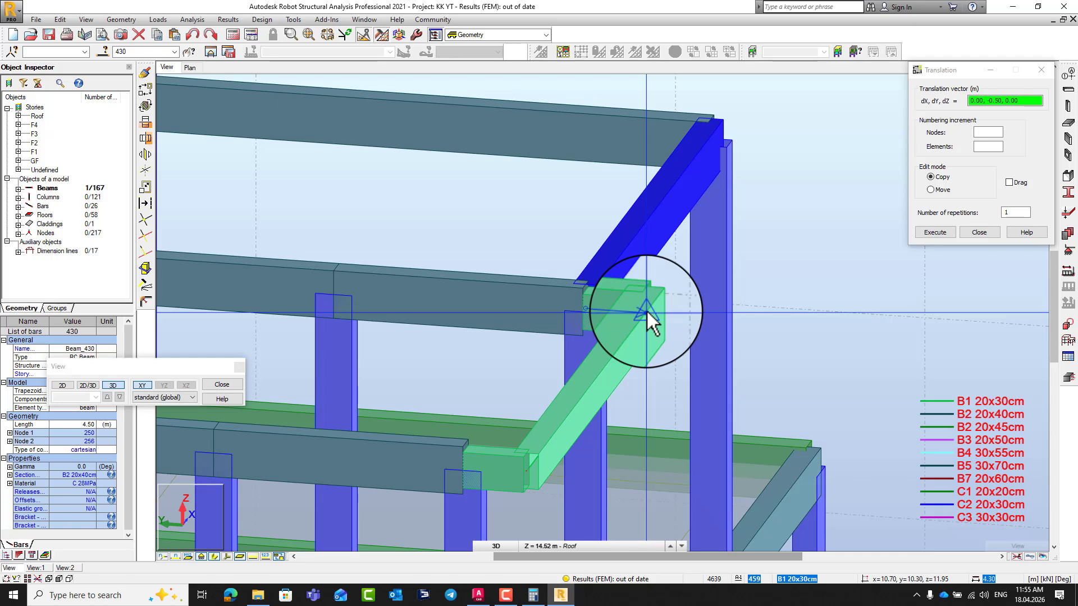
click(647, 312)
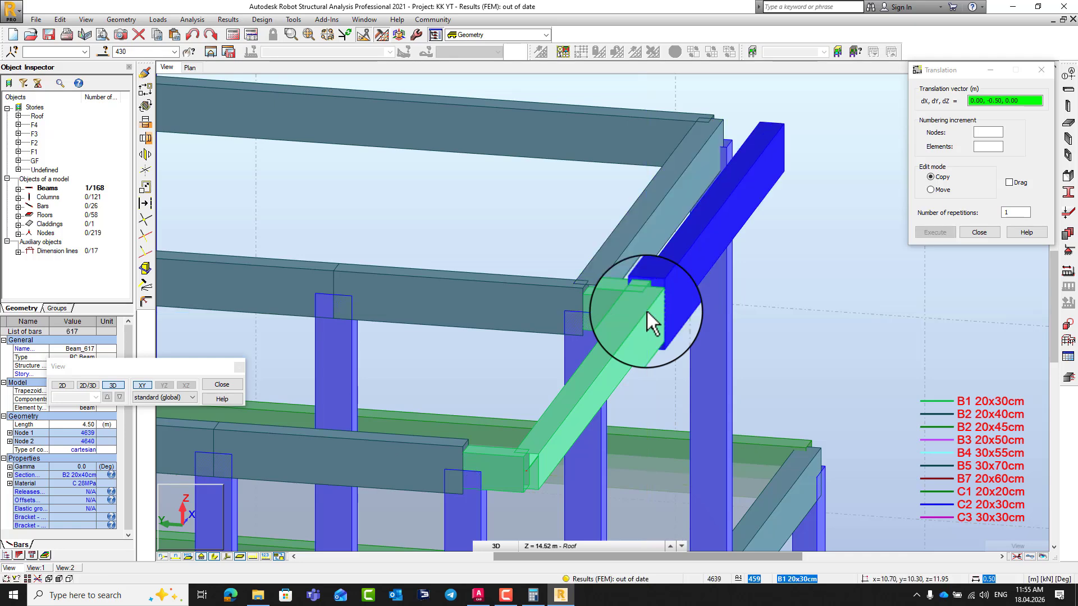
click(995, 234)
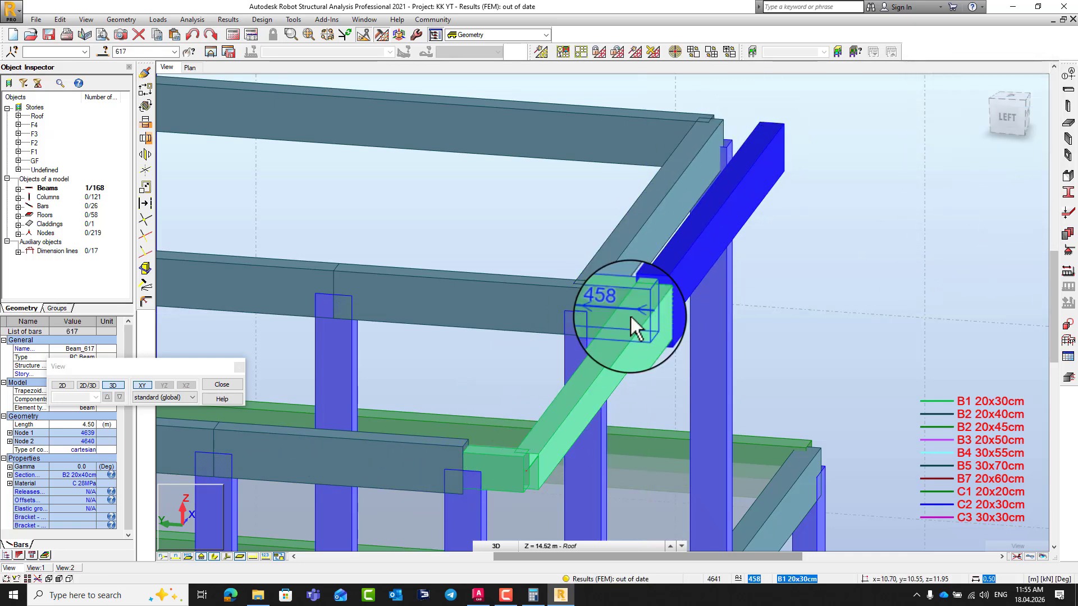
click(804, 251)
- Rotate the 3D model to examine the copied edge beam and its surrounding roof beams from above
right_click(822, 250)
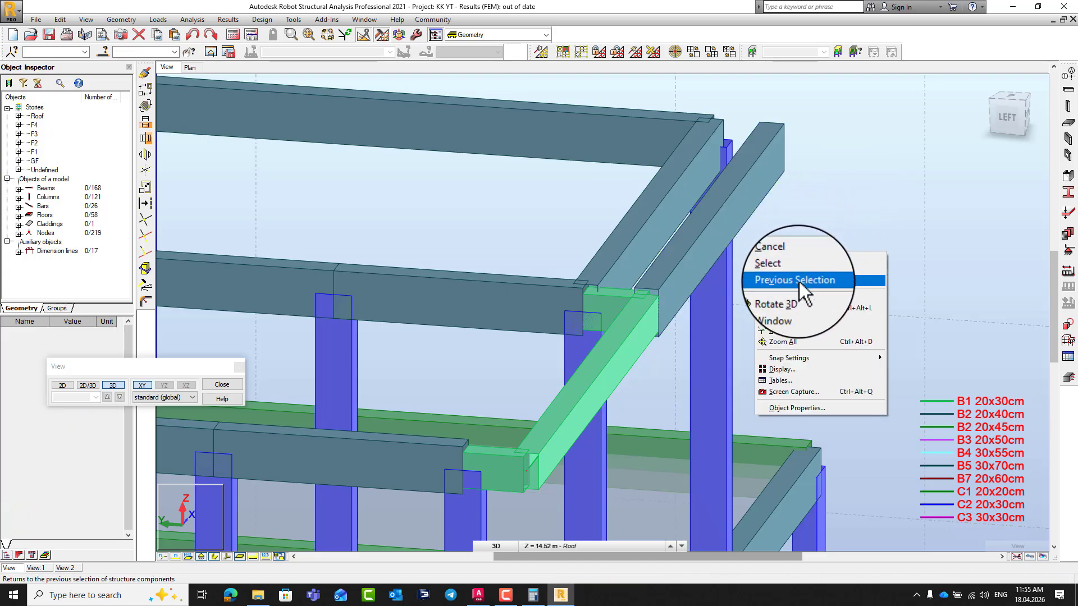
click(782, 297)
drag(782, 297, 749, 299)
scroll(730, 284, down, 4)
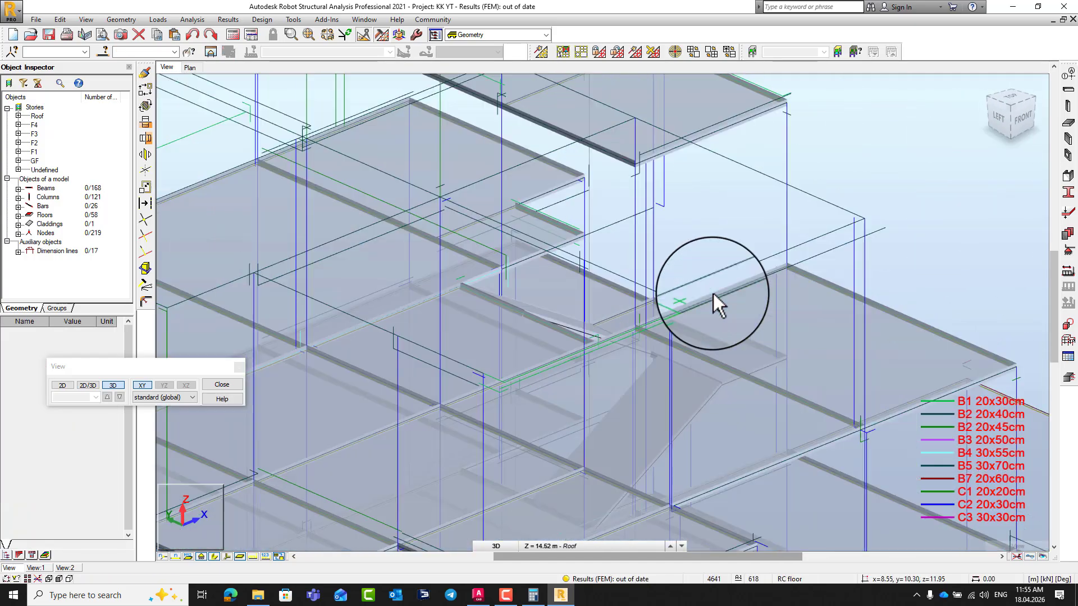
scroll(713, 294, down, 3)
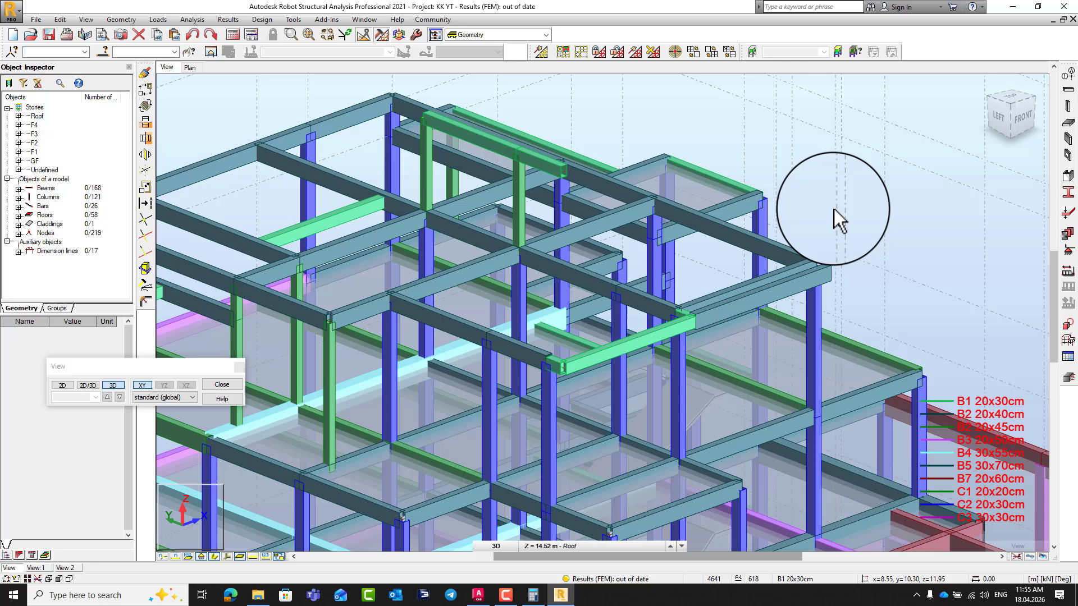
right_click(824, 216)
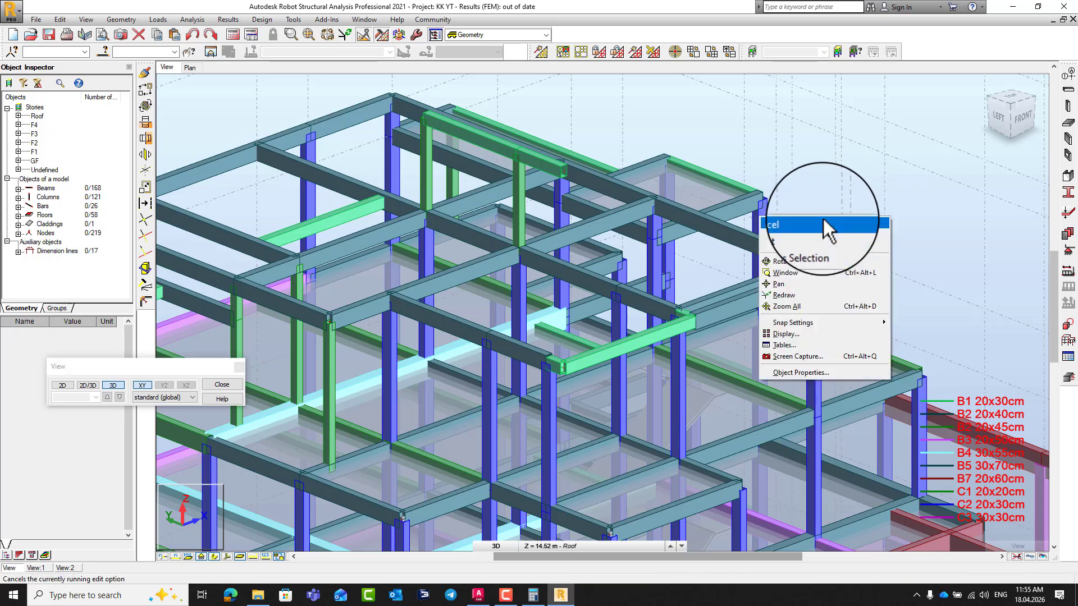
click(823, 218)
scroll(806, 198, up, 2)
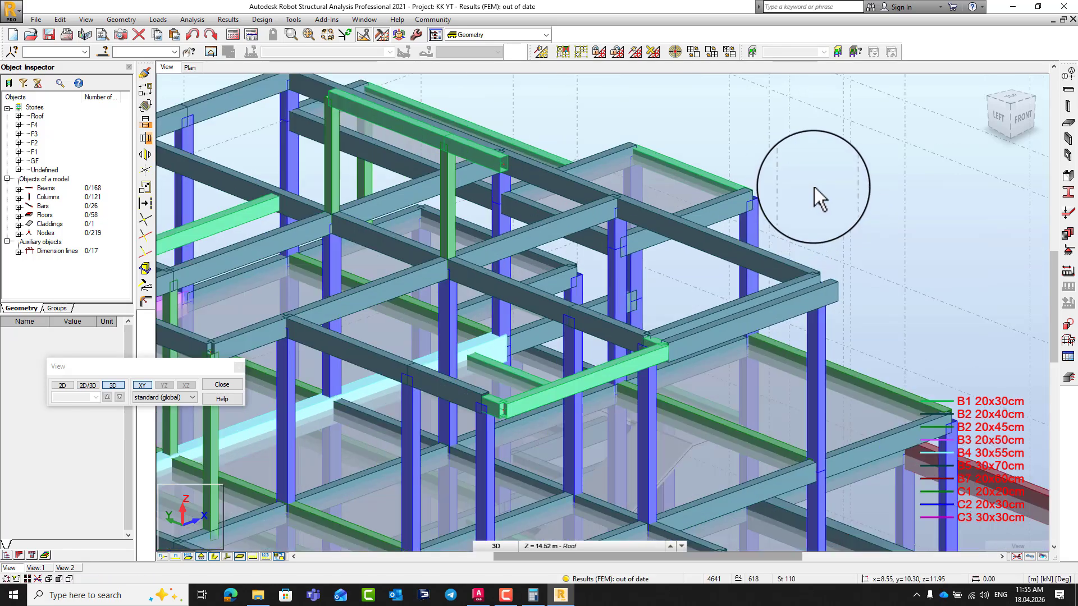
- Start a new beam definition and set its section type to Steel beam
click(1066, 90)
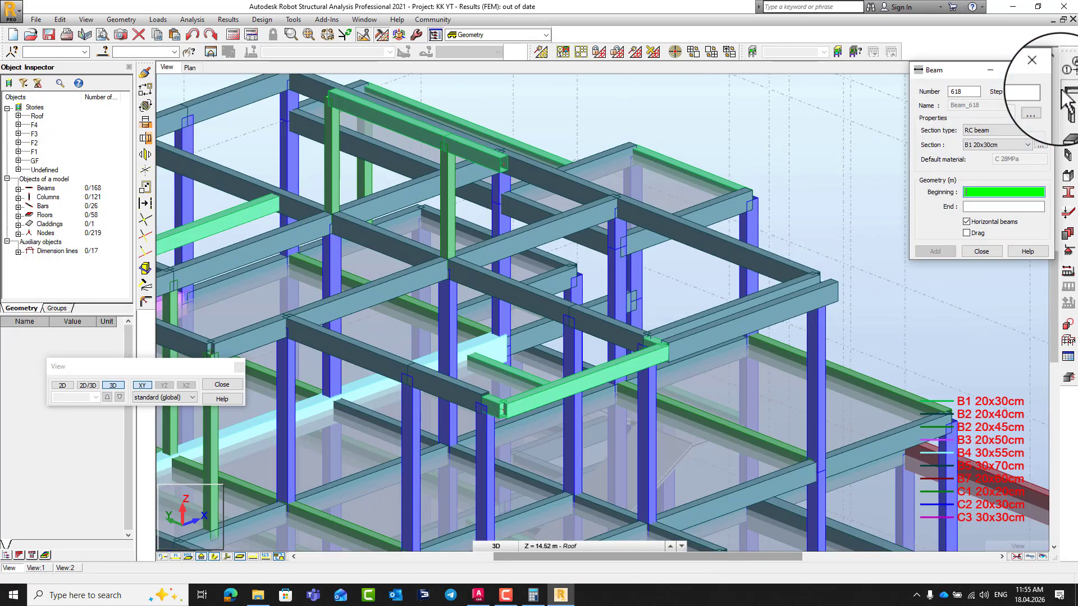
click(986, 131)
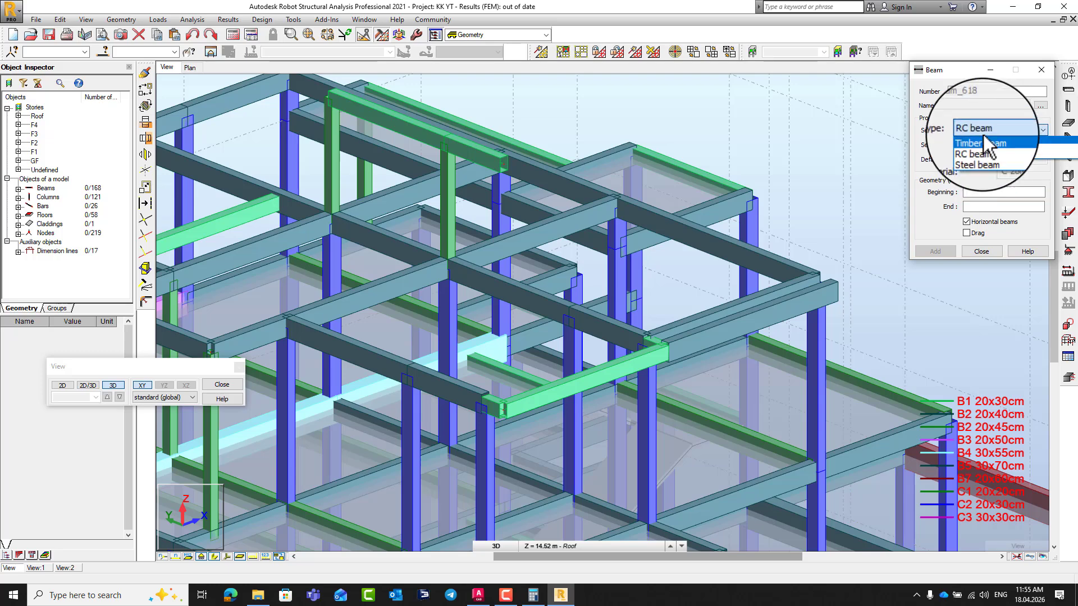
click(983, 153)
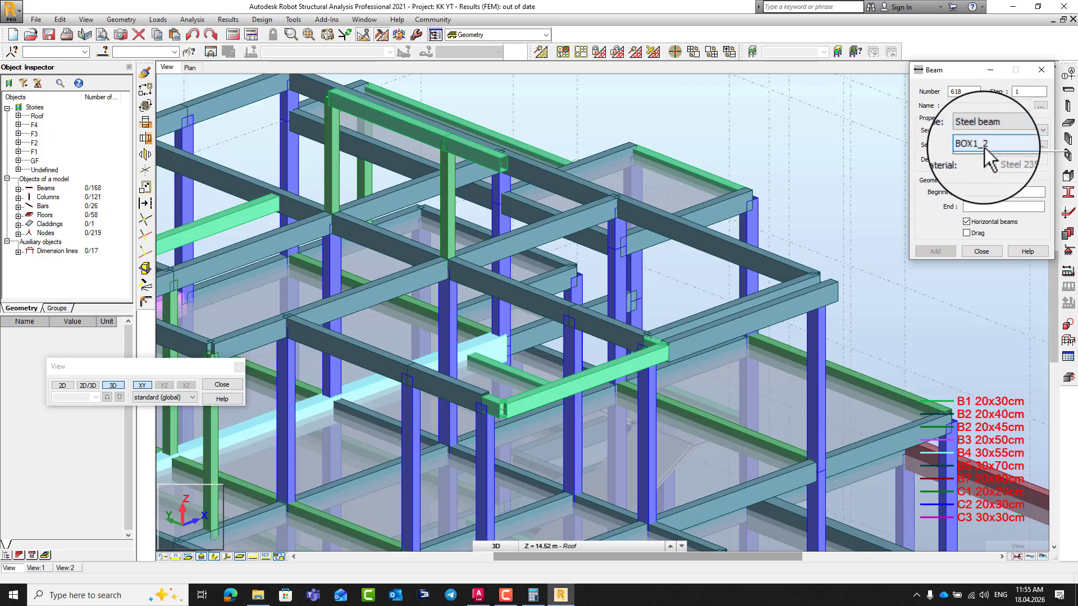
click(985, 147)
click(984, 149)
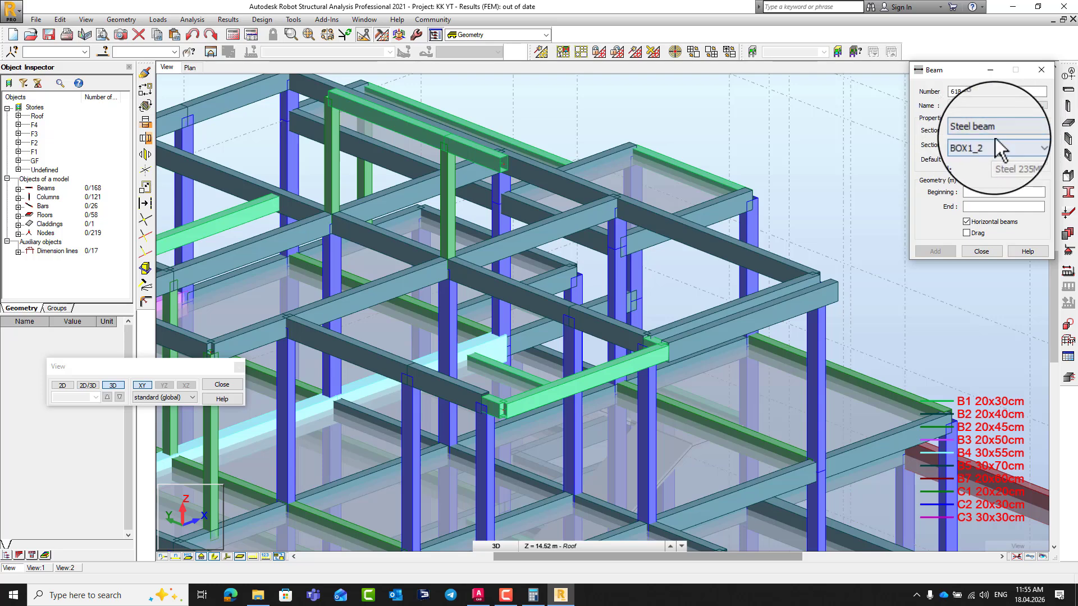
- Define a new parametric hollow rectangular steel section with b = 50, h = 100 and t = 1.4 mm
click(1041, 147)
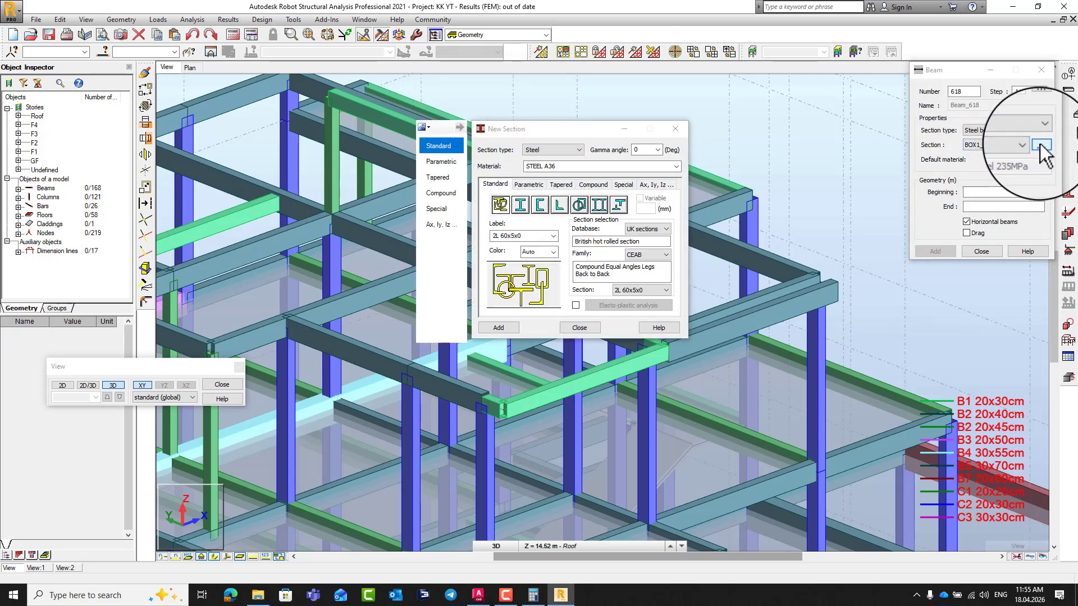
click(527, 182)
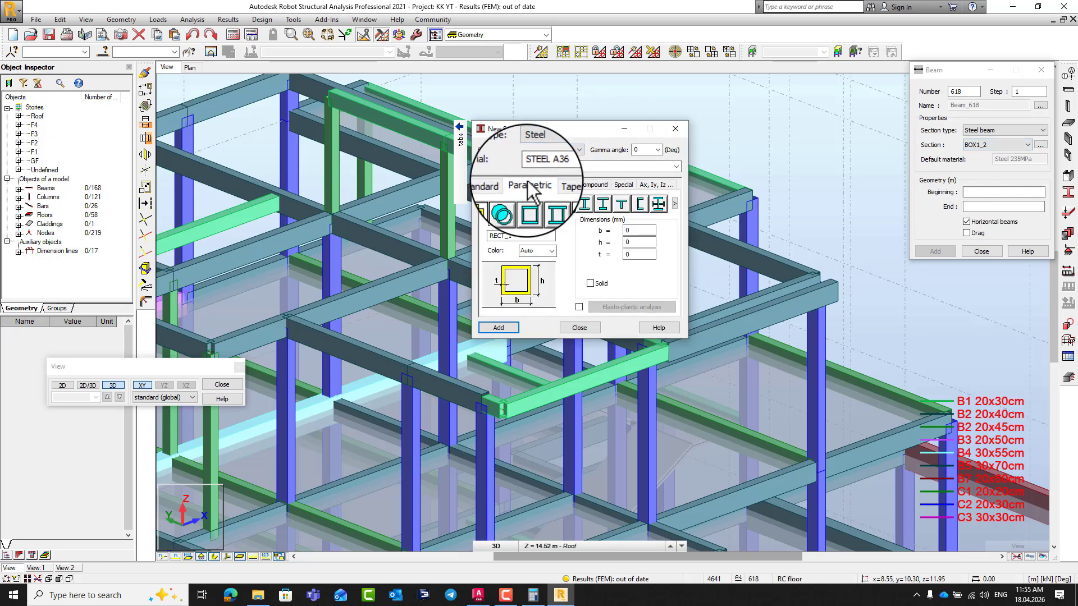
click(624, 230)
text(50)
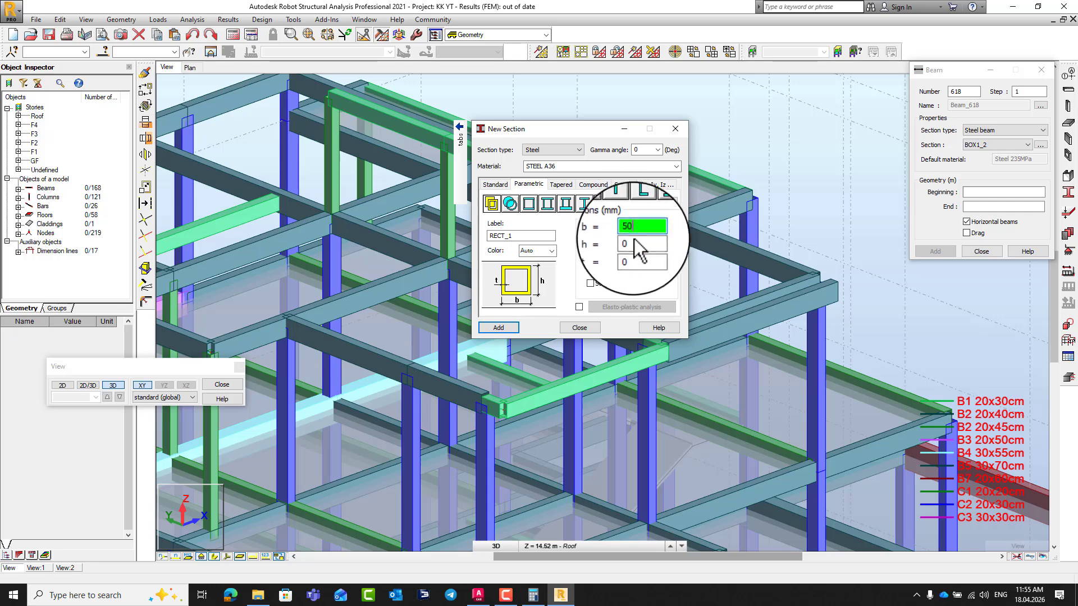
click(628, 242)
text(100)
drag(635, 255, 618, 256)
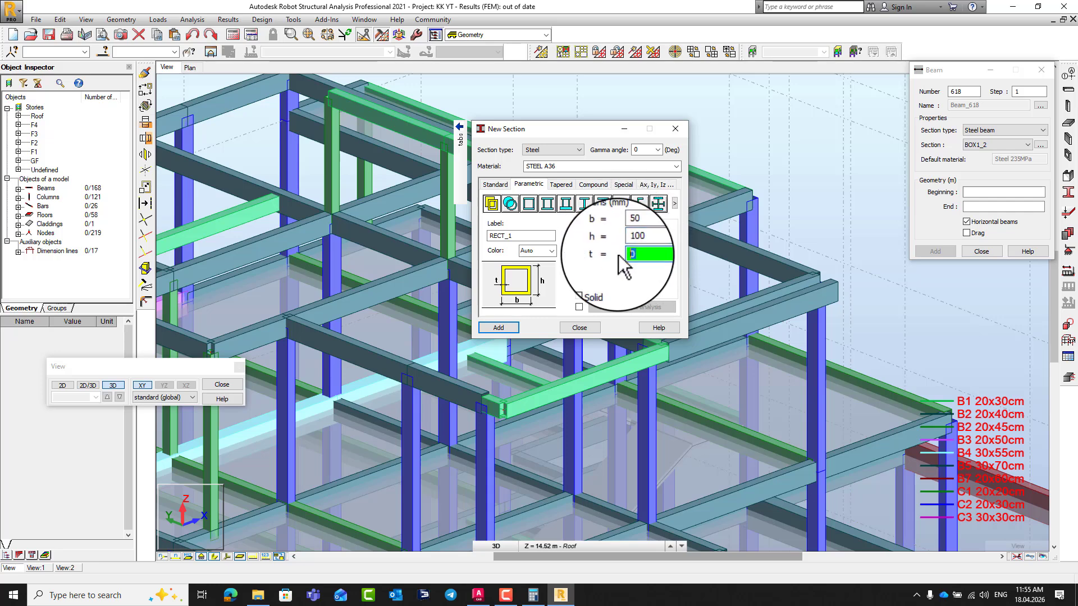
text(1.4)
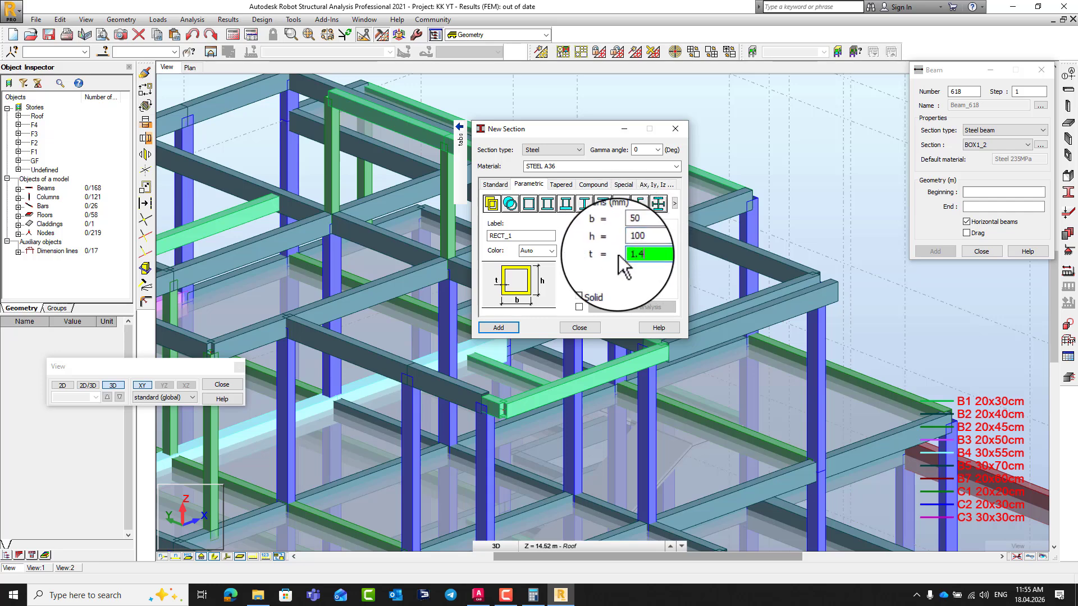
- Label the new section RECT_100x50x1.4, give it a pink colour, and add it to the section list
click(517, 236)
text(00)
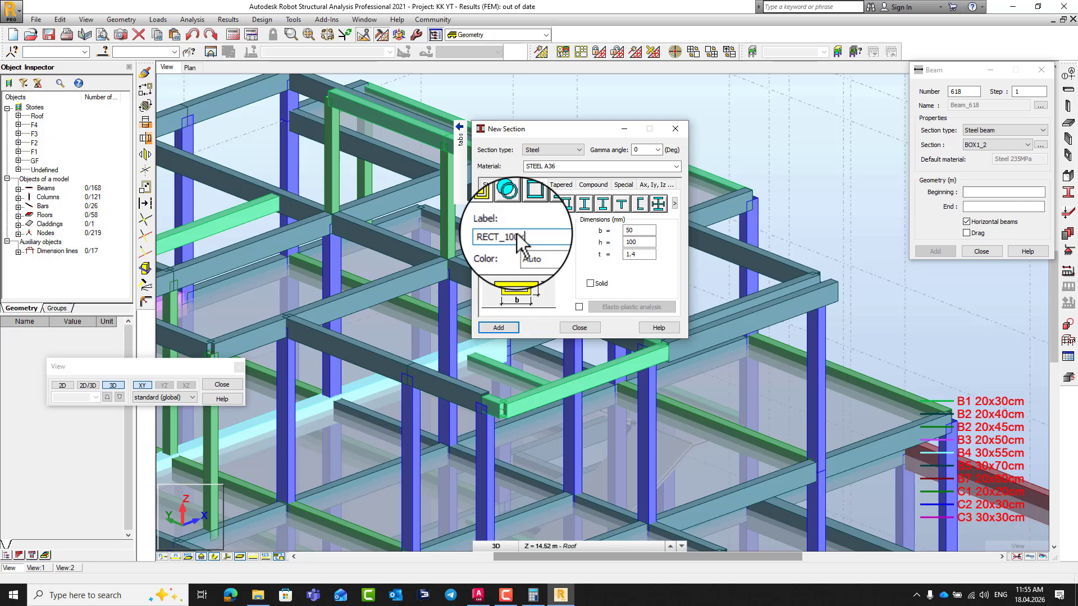
text(x50x1.4)
click(645, 255)
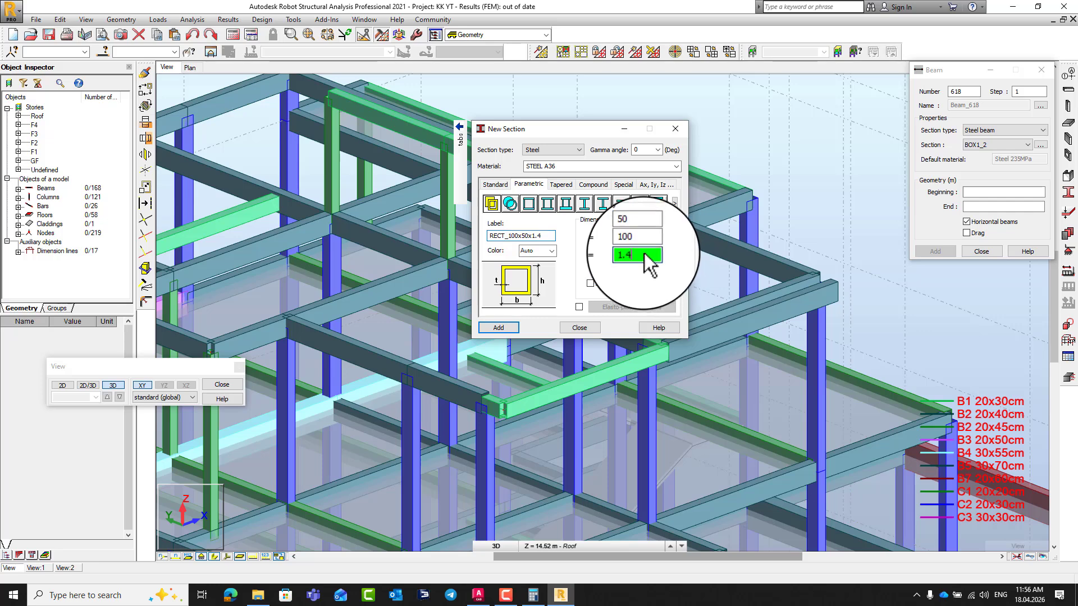
click(539, 254)
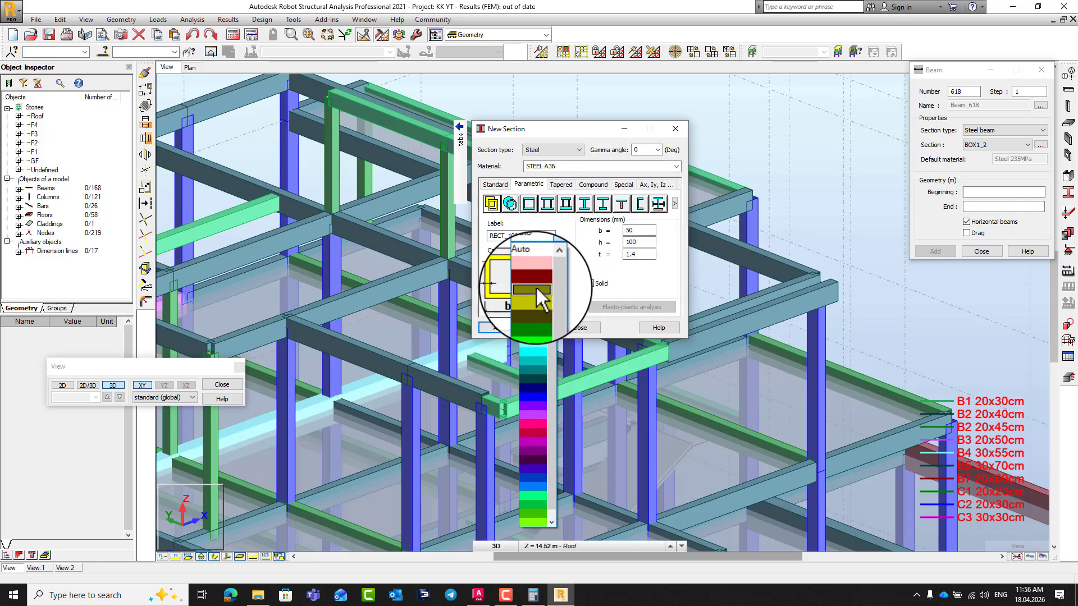
click(538, 424)
click(503, 326)
click(579, 328)
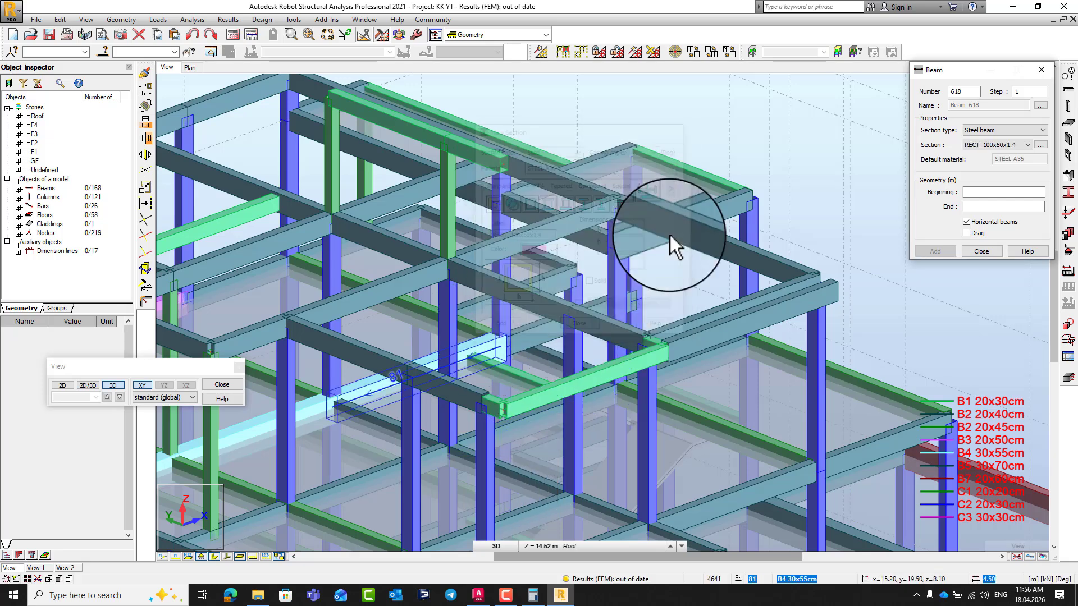
- Draw two sloping RECT_100x50x1.4 beams, without the horizontal constraint, linking the ridge end 10.70, 14.75, 14.52 to eave corners 6.40, 10.30, 11.95 and 15.20, 10.30, 11.95
click(965, 222)
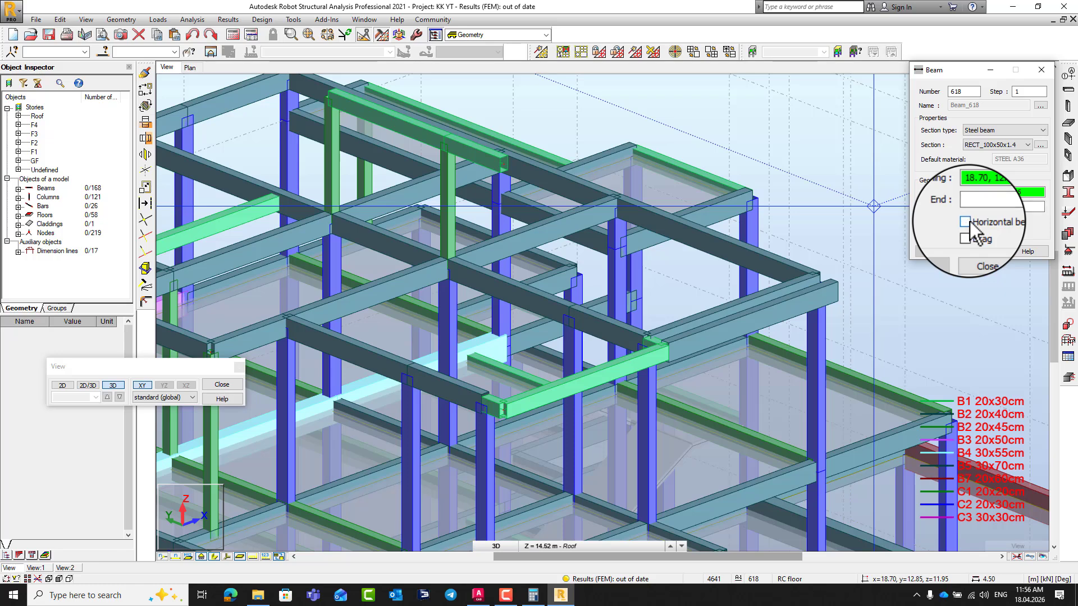
click(966, 221)
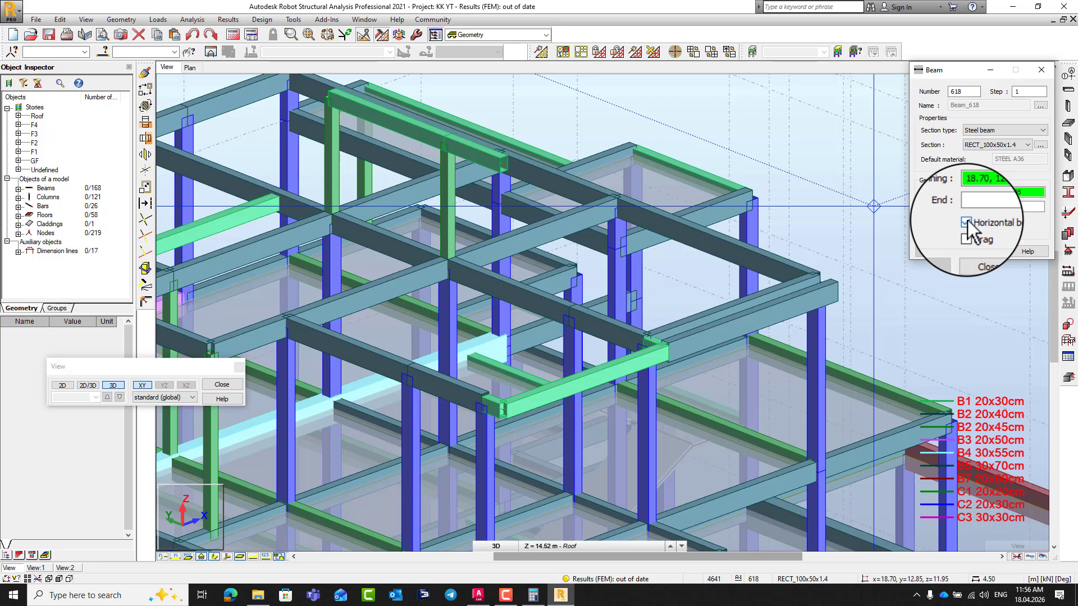
click(966, 221)
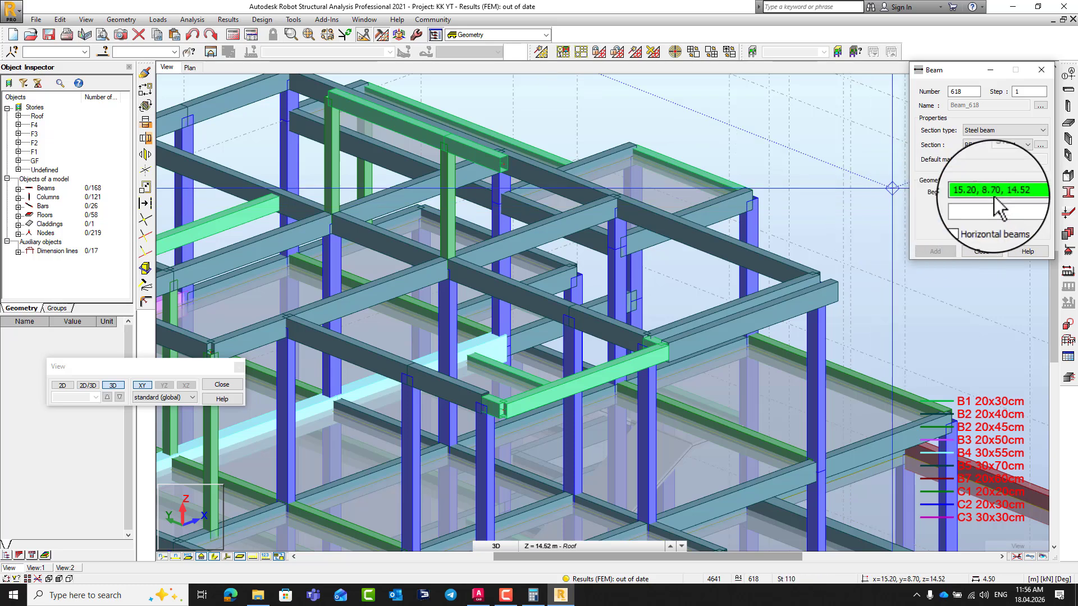
click(501, 410)
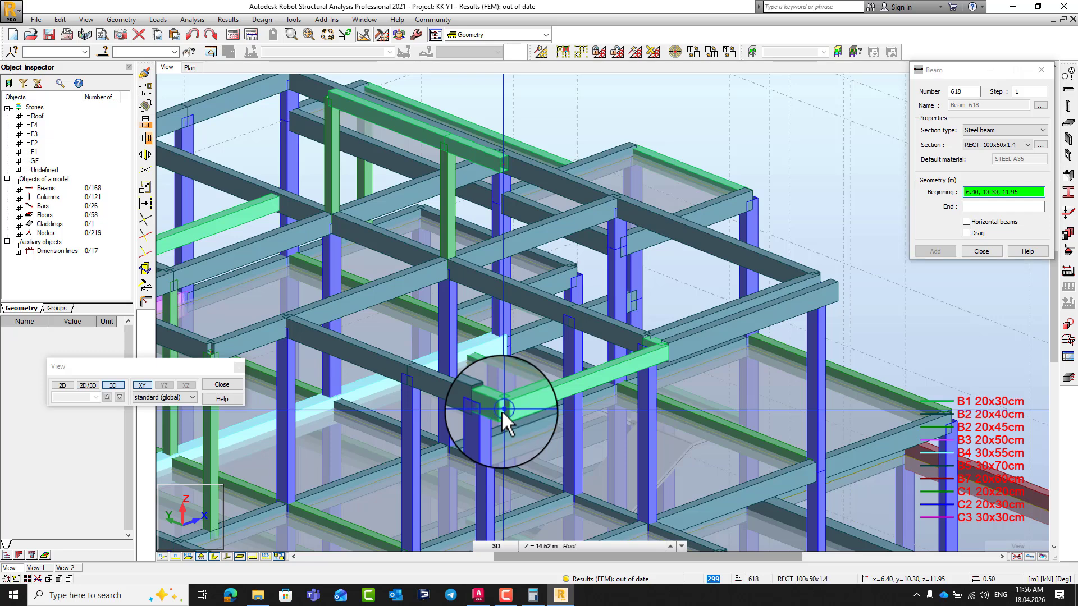
click(505, 165)
click(505, 164)
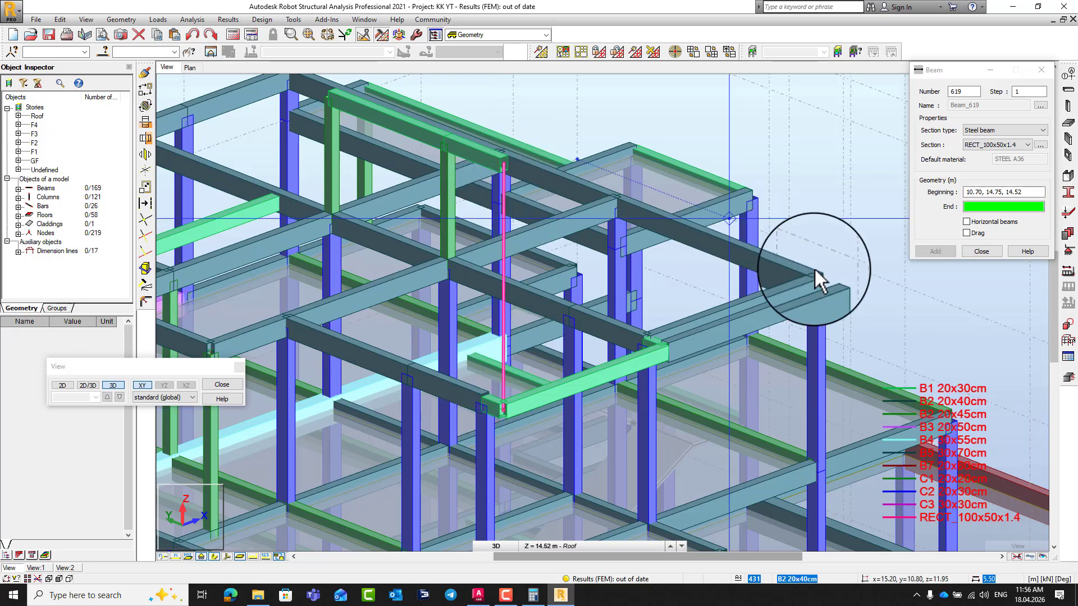
click(838, 289)
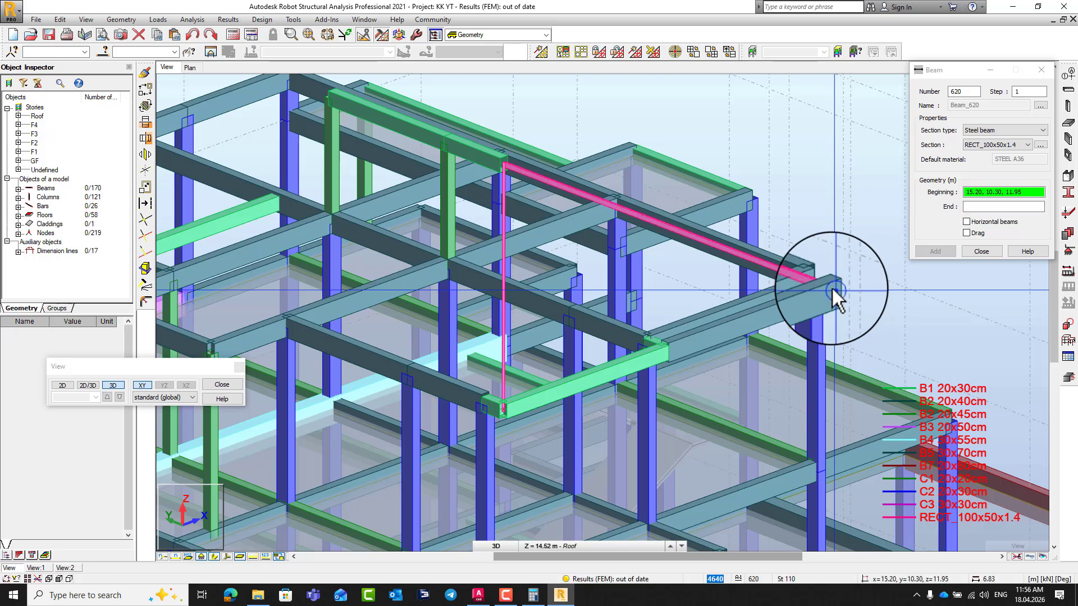
click(967, 251)
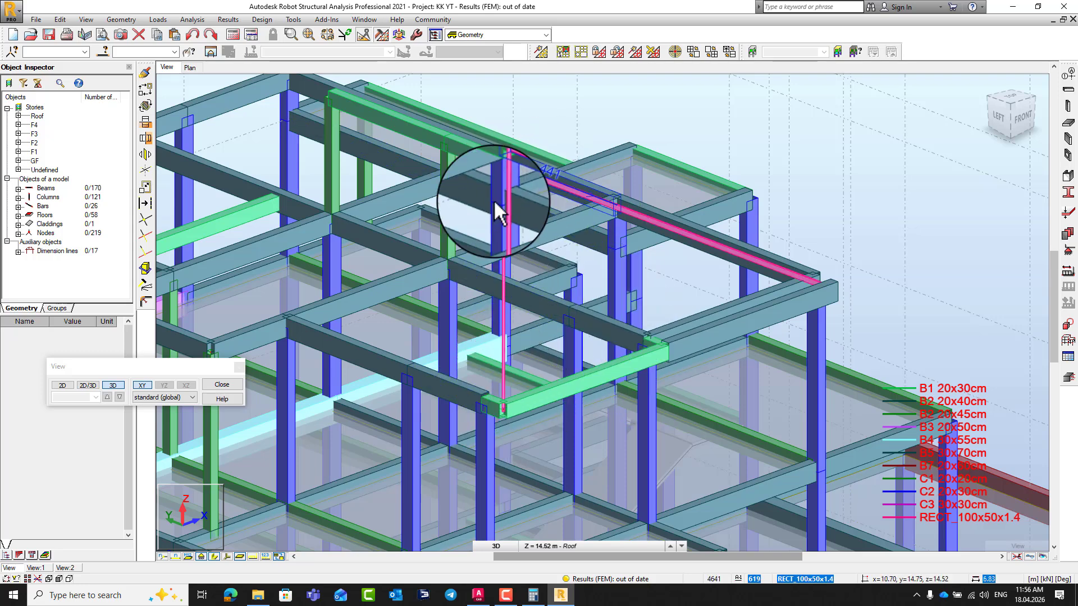
- Define view Local system 1 with P1 6.40, 10.30, 11.95, P2 15.20, 10.30, 11.95 and P3 at the ridge end, and hide section shapes
click(398, 37)
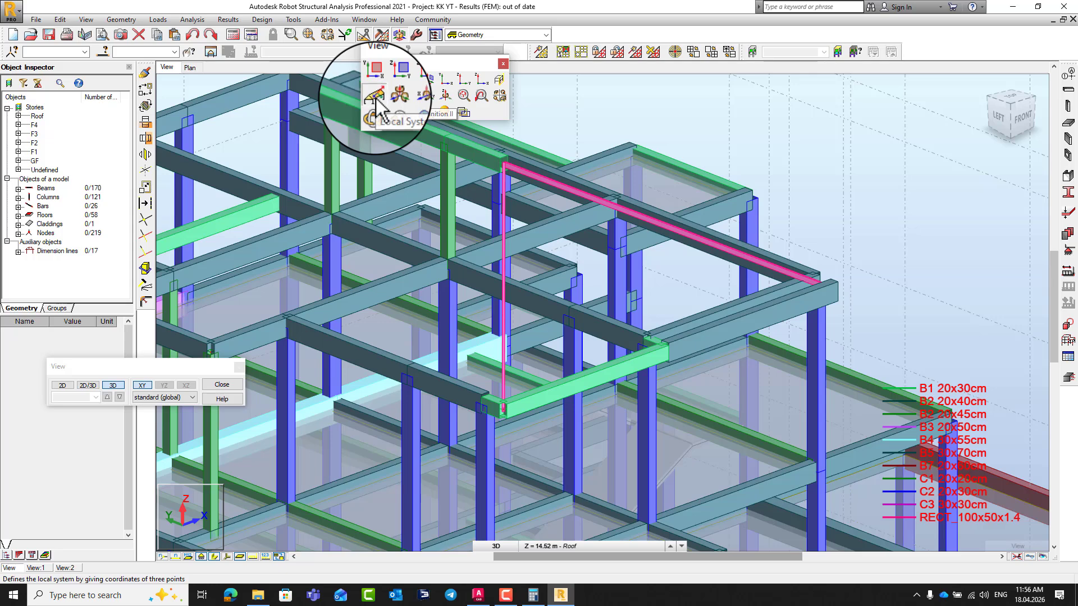
click(377, 101)
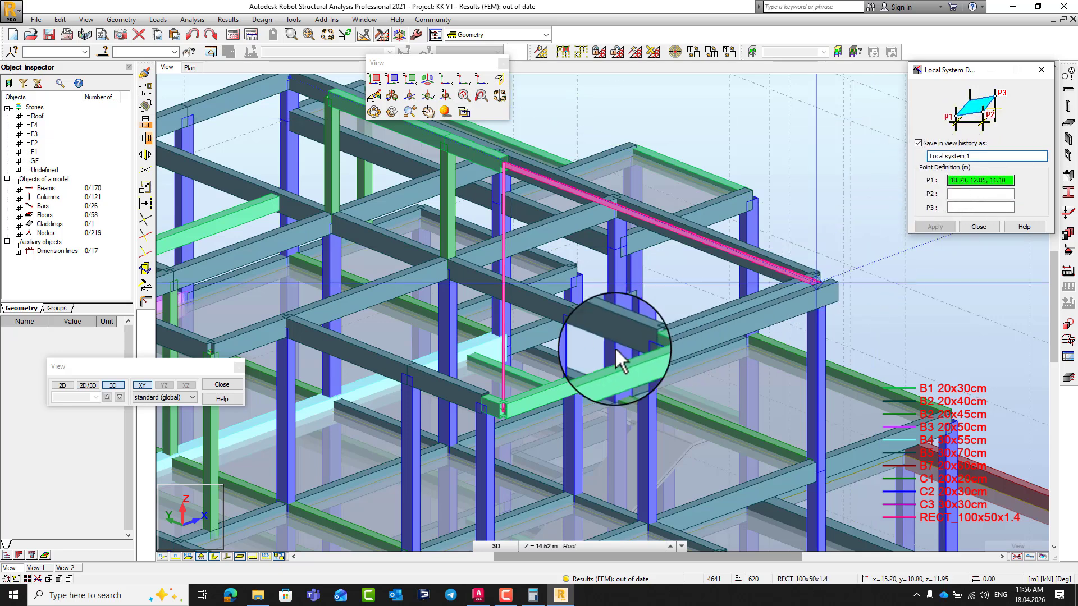
click(509, 409)
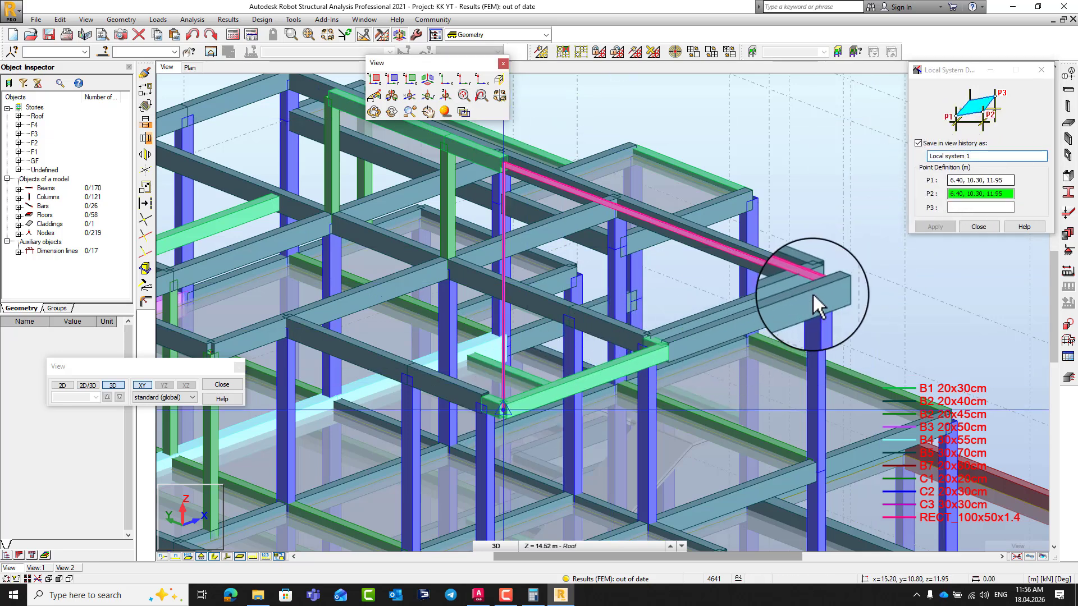
click(834, 287)
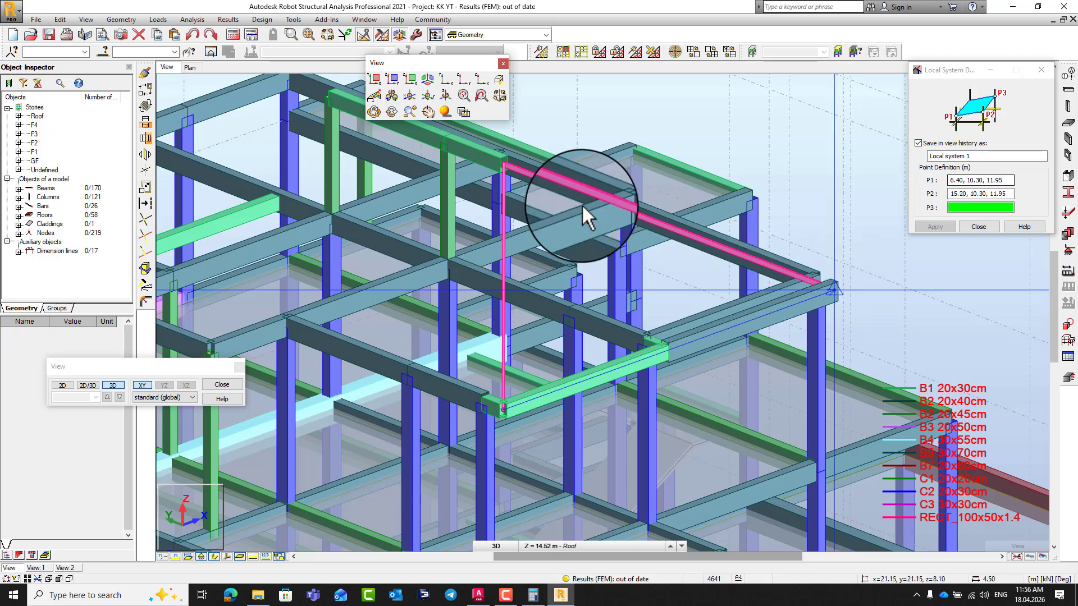
click(503, 163)
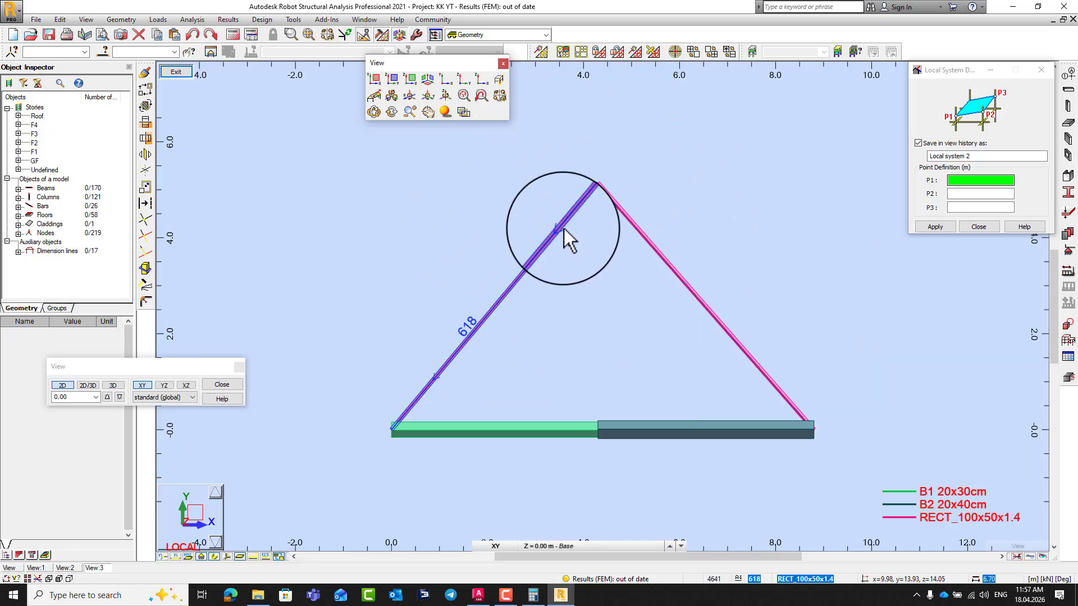
click(215, 556)
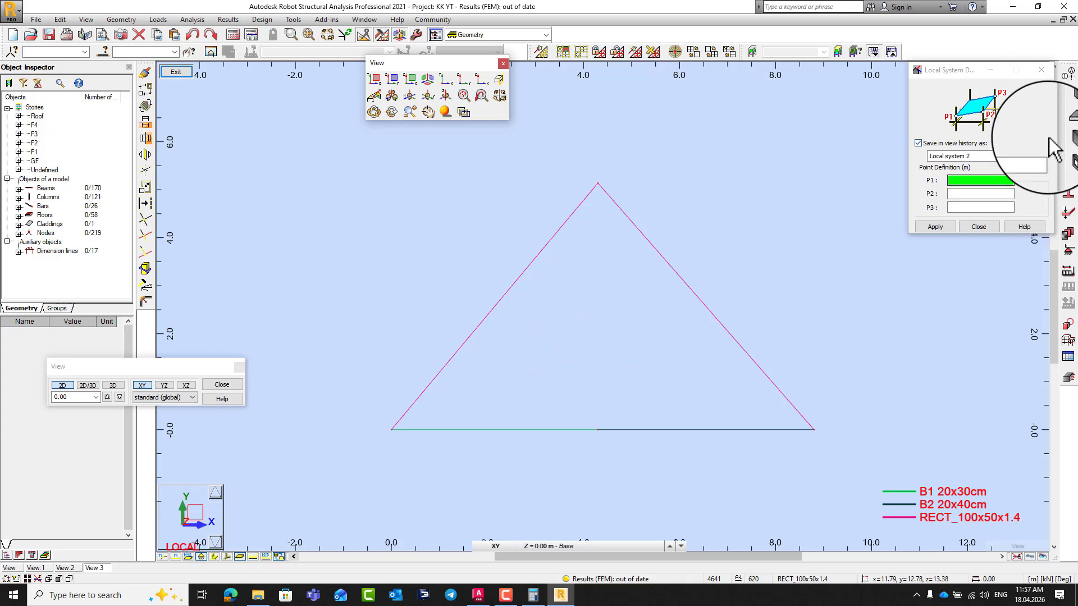
click(1068, 91)
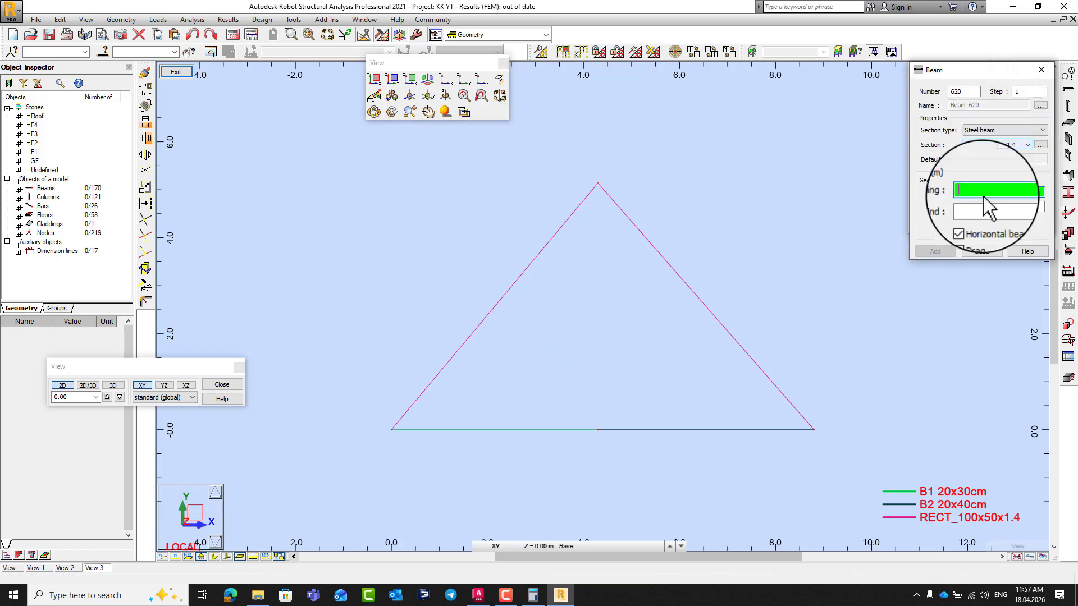
click(966, 221)
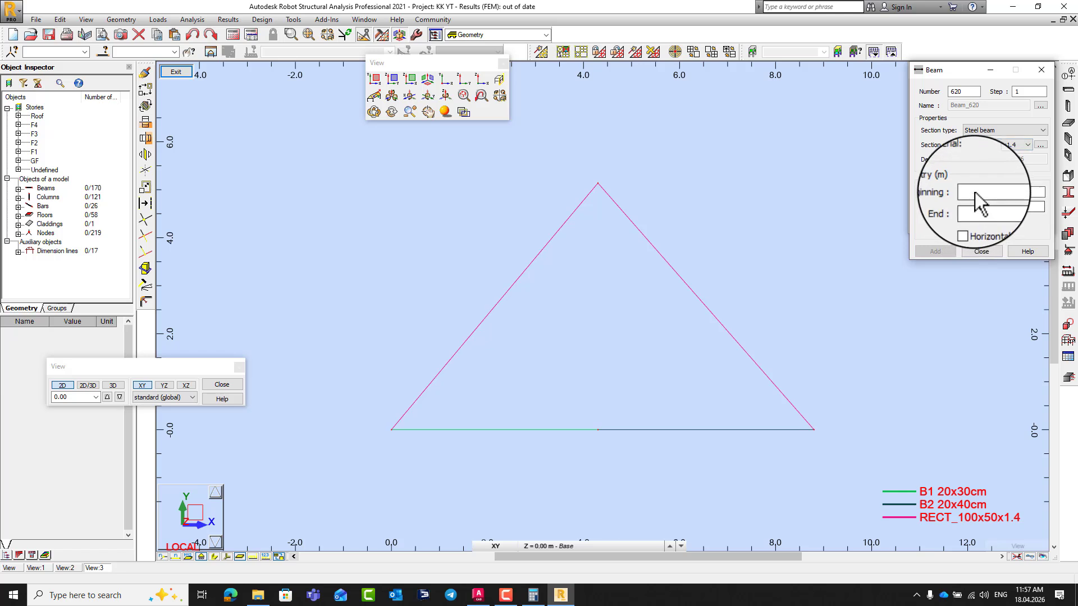
click(598, 184)
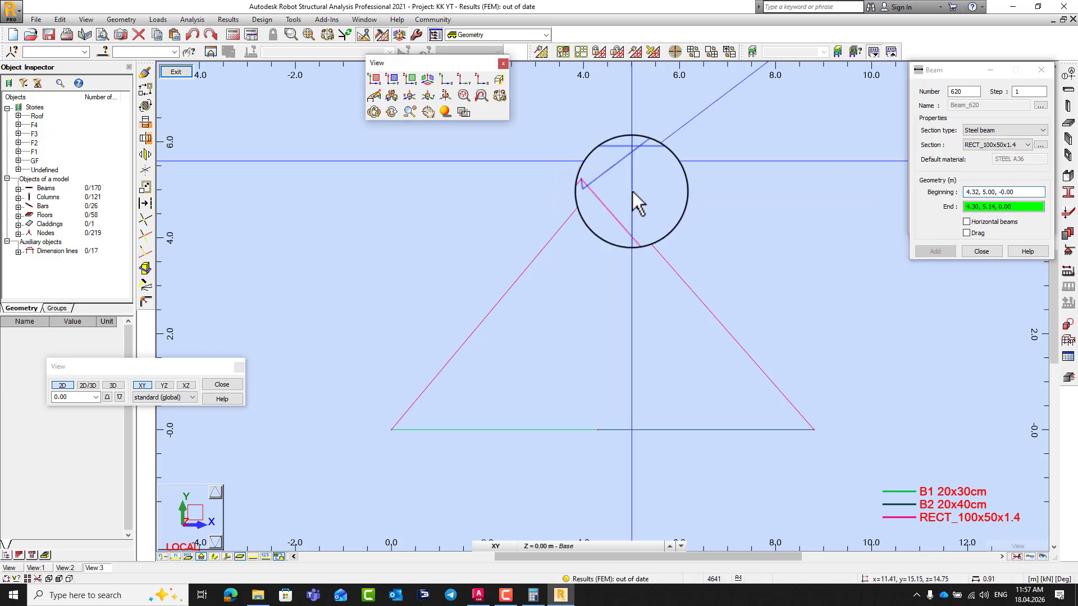
click(982, 194)
click(979, 206)
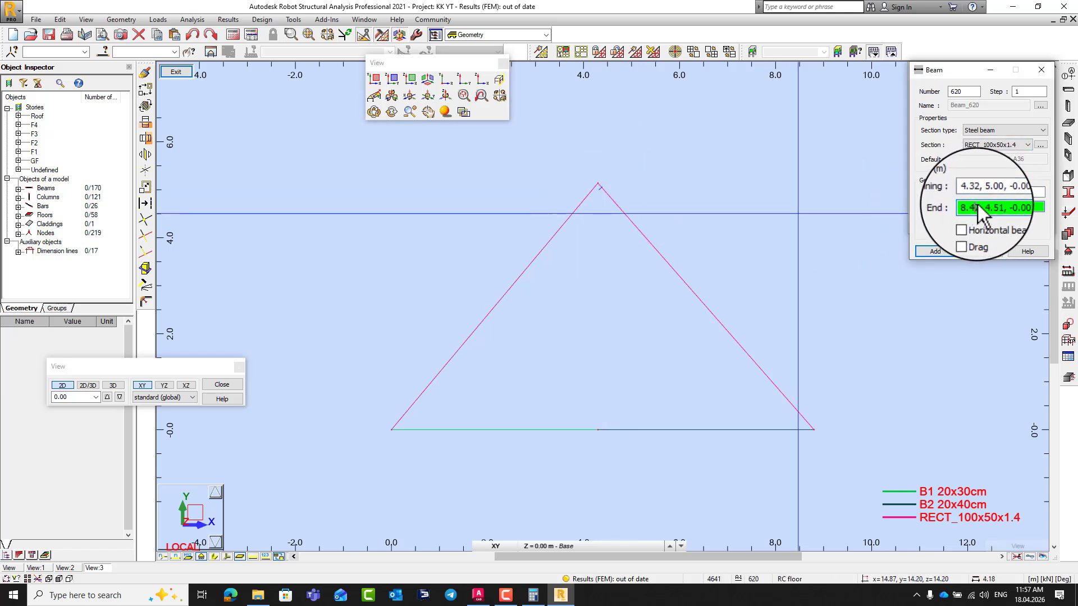
key(Escape)
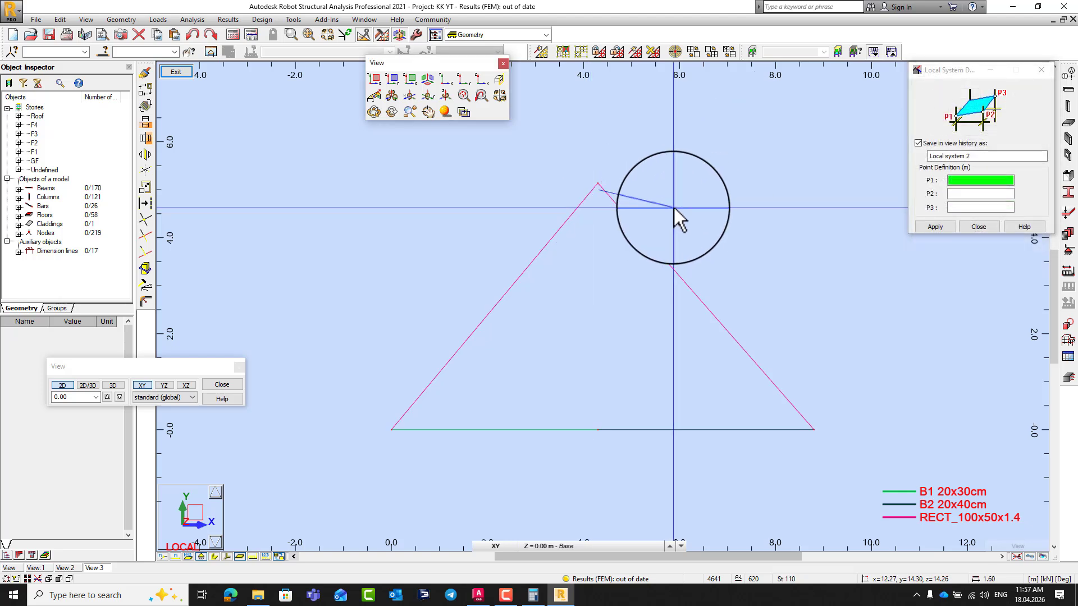
- Draw a non-horizontal RECT_100x50x1.4 steel beam from the triangle's apex at 4.30, 5.14 to the eave beam node at 4.30, 0.00
click(1068, 89)
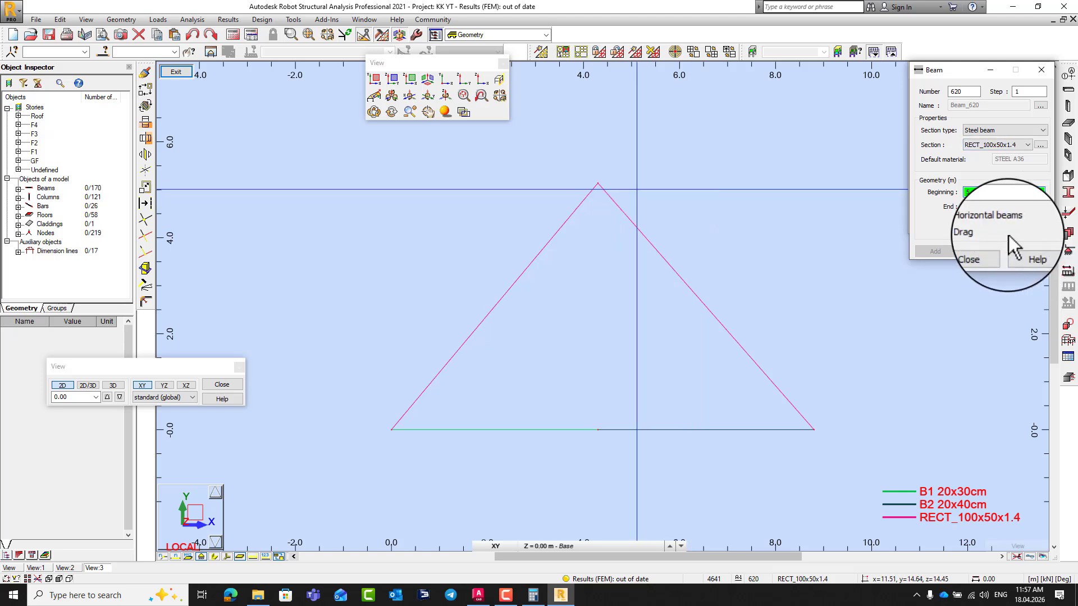
click(967, 222)
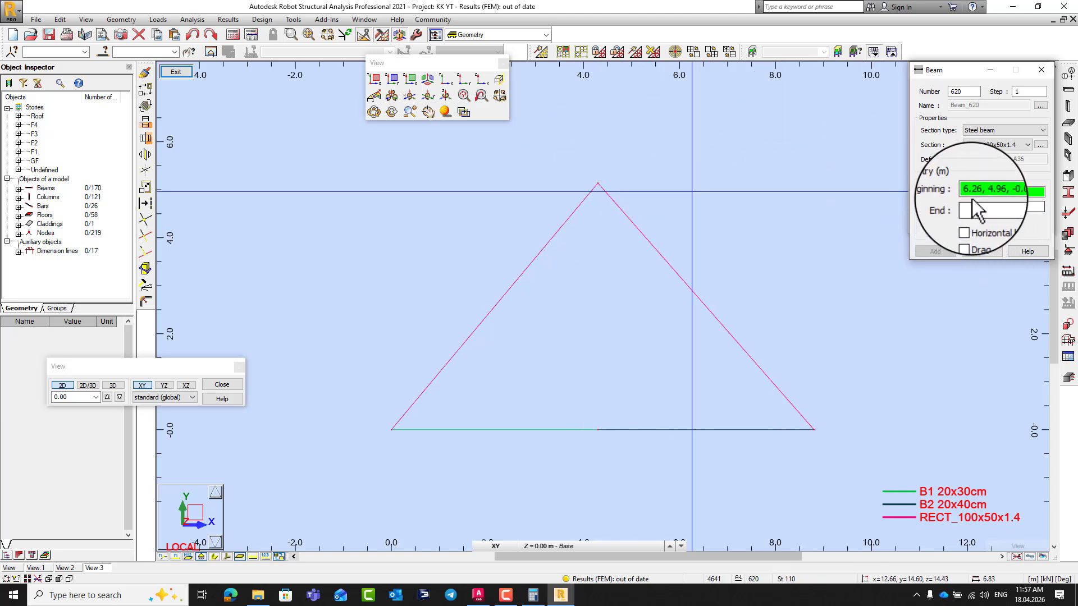
click(597, 185)
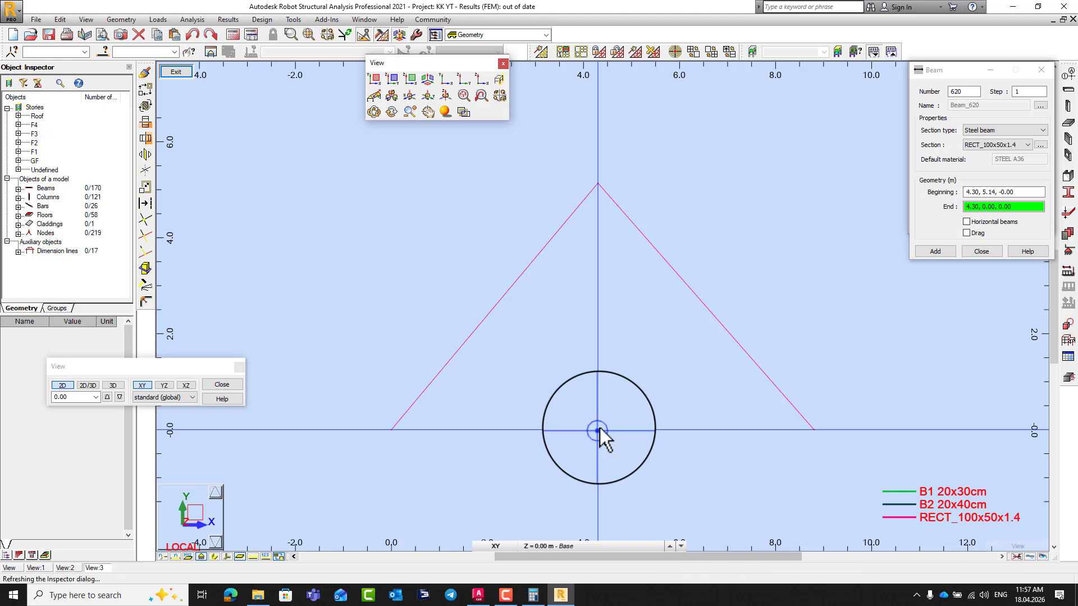
click(601, 429)
click(995, 250)
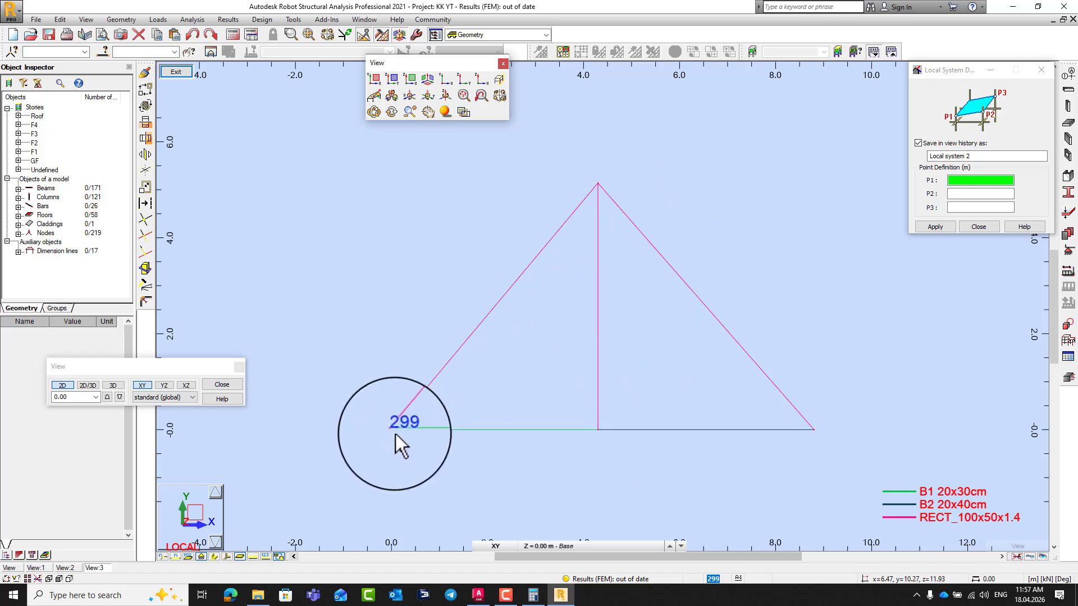
- Switch to AutoCAD and examine the eave overhang dimensions on the roof plan and the eave detail in the building section
click(478, 595)
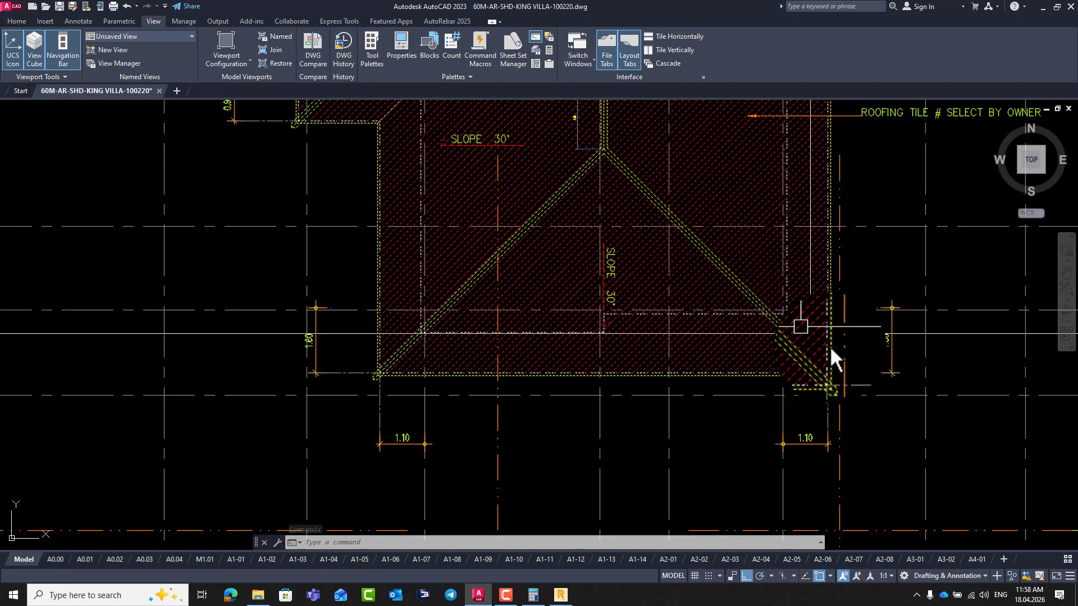
scroll(845, 365, up, 2)
scroll(714, 316, down, 2)
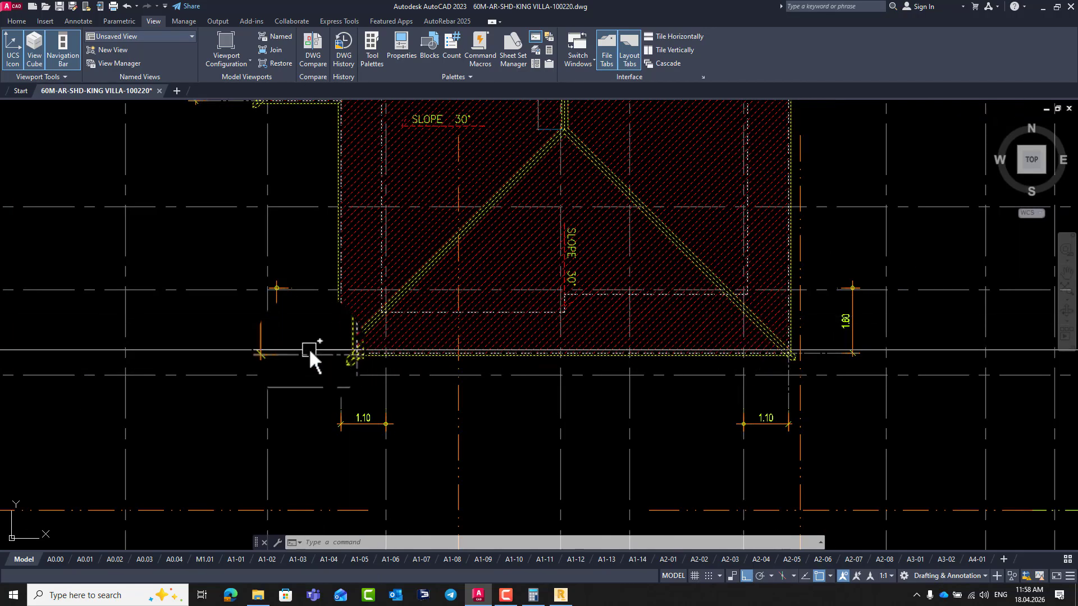
scroll(309, 348, up, 2)
scroll(337, 320, down, 2)
scroll(357, 306, down, 6)
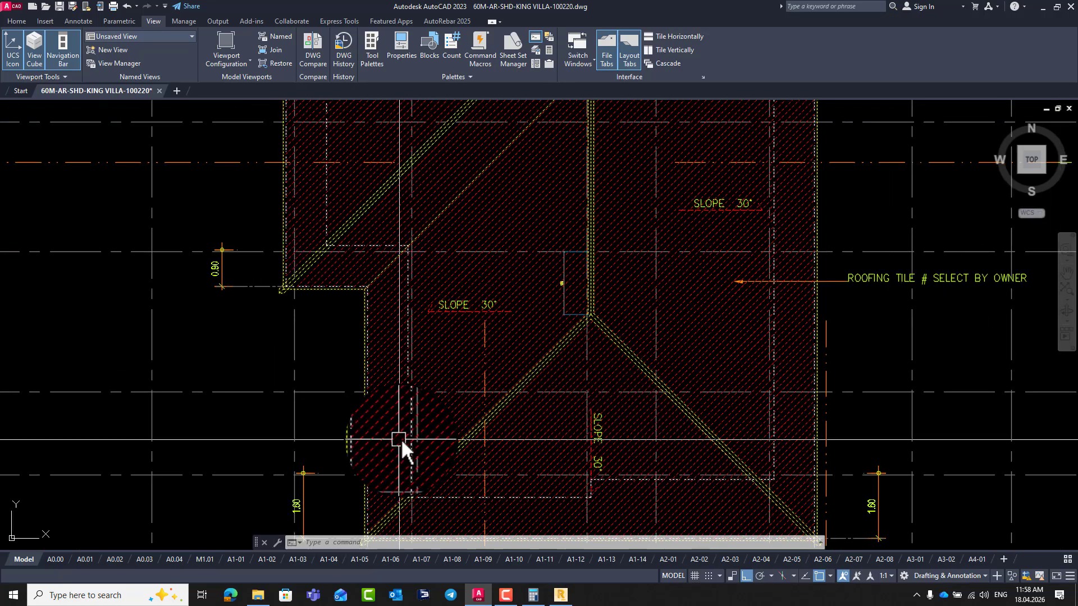
middle_drag(428, 235, 461, 174)
middle_drag(443, 266, 454, 506)
middle_drag(424, 213, 445, 453)
middle_drag(433, 239, 443, 416)
scroll(455, 218, up, 1)
mouse_move(456, 213)
middle_down()
mouse_move(456, 355)
mouse_move(457, 339)
middle_up()
scroll(456, 355, down, 2)
scroll(440, 276, up, 2)
scroll(440, 275, up, 5)
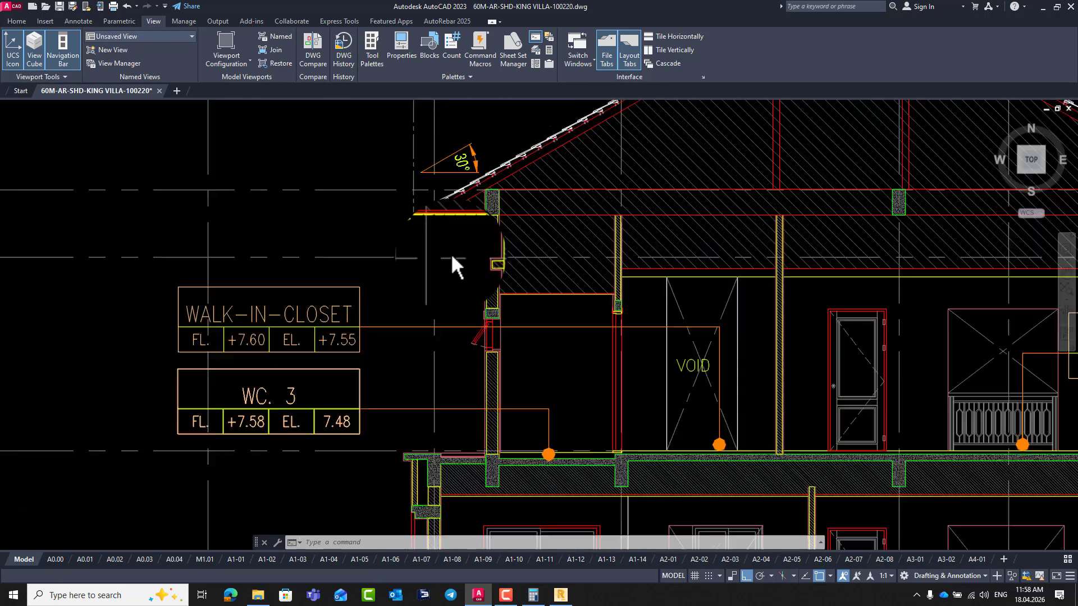
- Add a horizontal linear dimension in the section from the bottom midpoint of the wall-top beam to the rafter's outer eave end
middle_drag(450, 212, 454, 246)
text(dli)
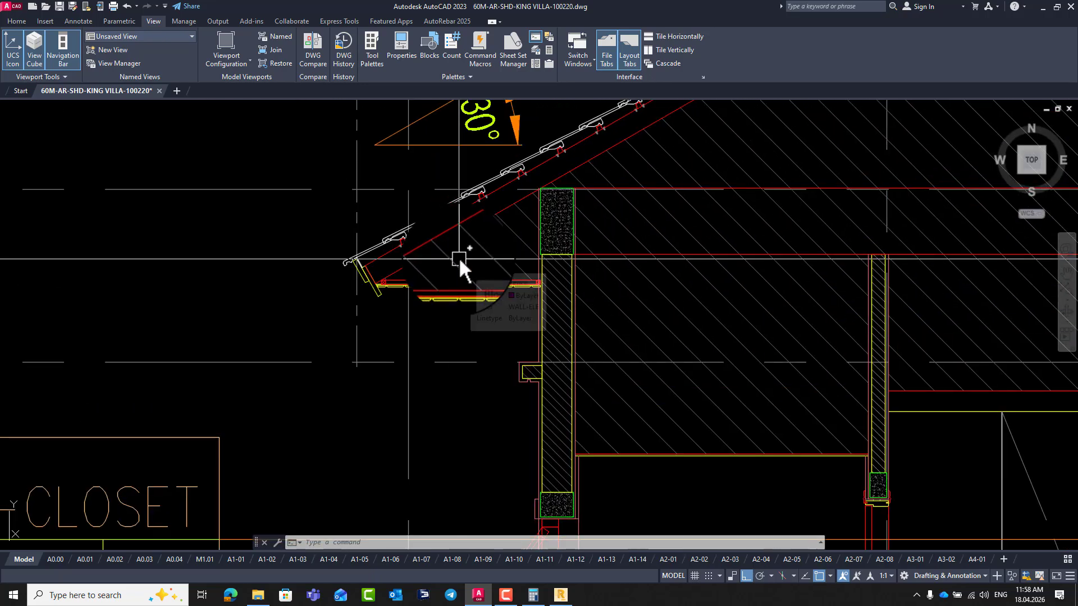
key(Return)
click(551, 255)
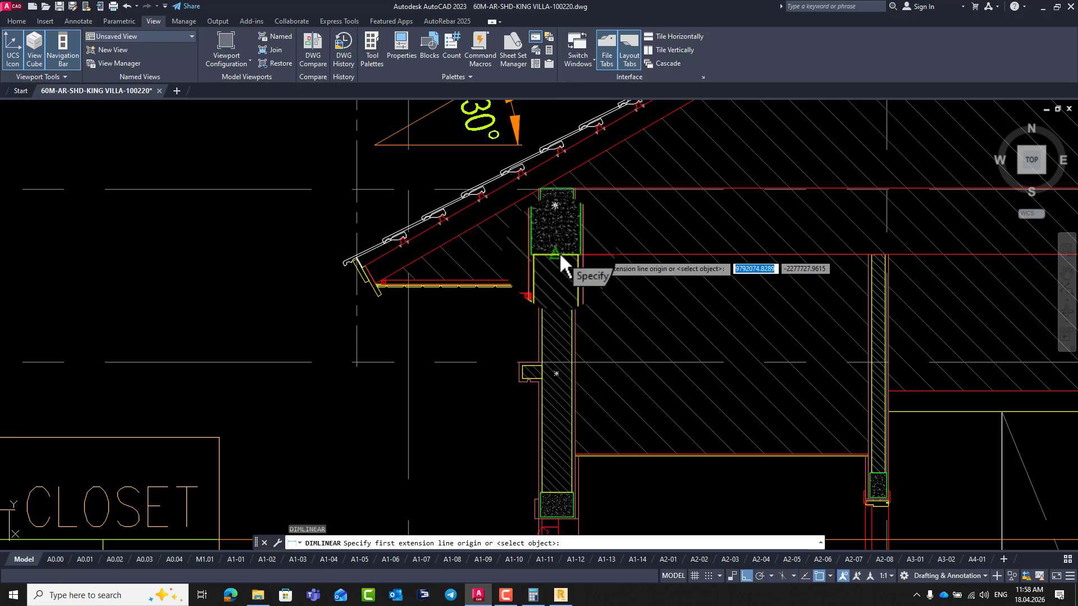
click(366, 264)
scroll(453, 388, up, 2)
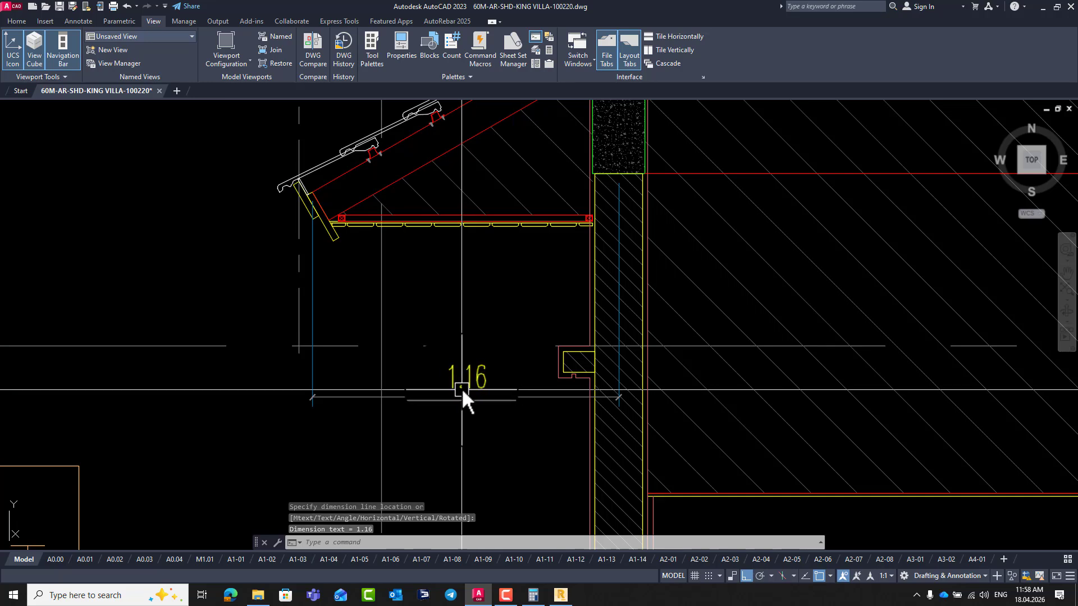
click(461, 389)
scroll(313, 230, up, 2)
click(313, 230)
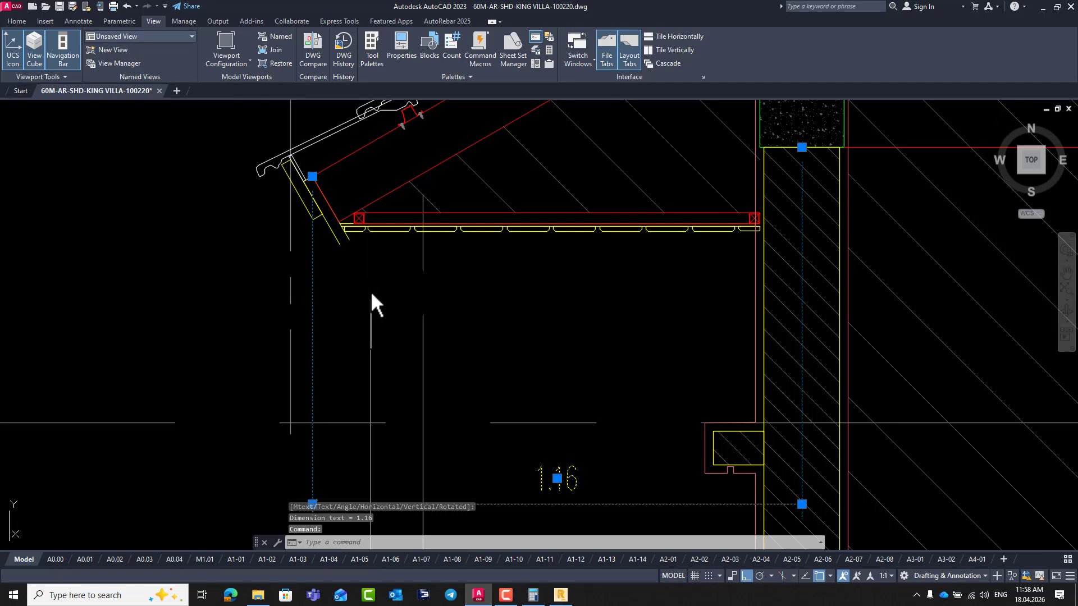
key(Escape)
- Switch to Robot Structural Analysis and copy the triangle's two base beams once by the translation vector 0,-1.15,0
click(561, 595)
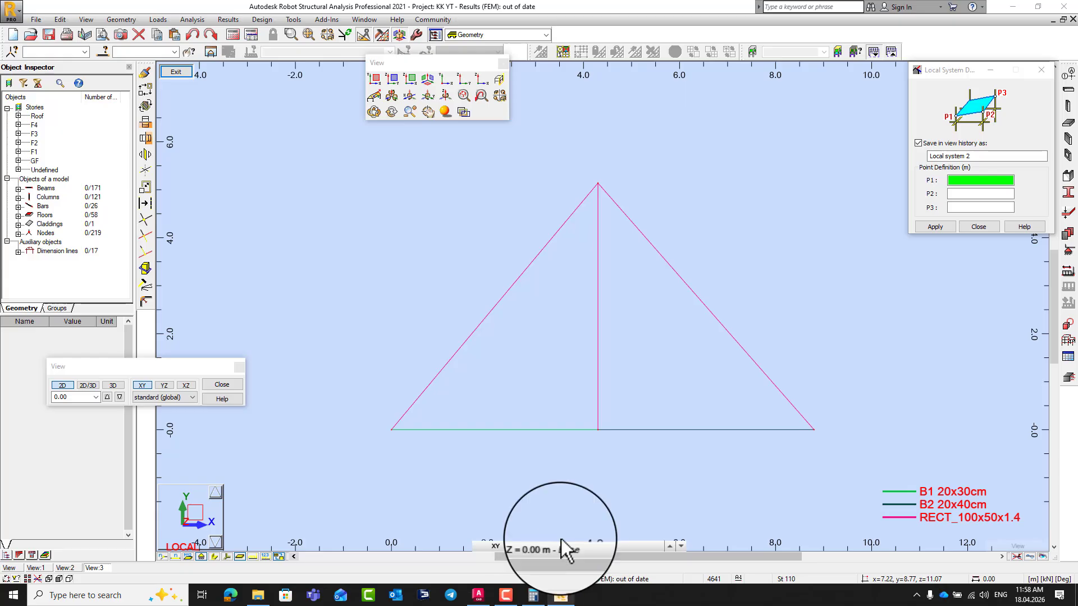
scroll(553, 400, up, 1)
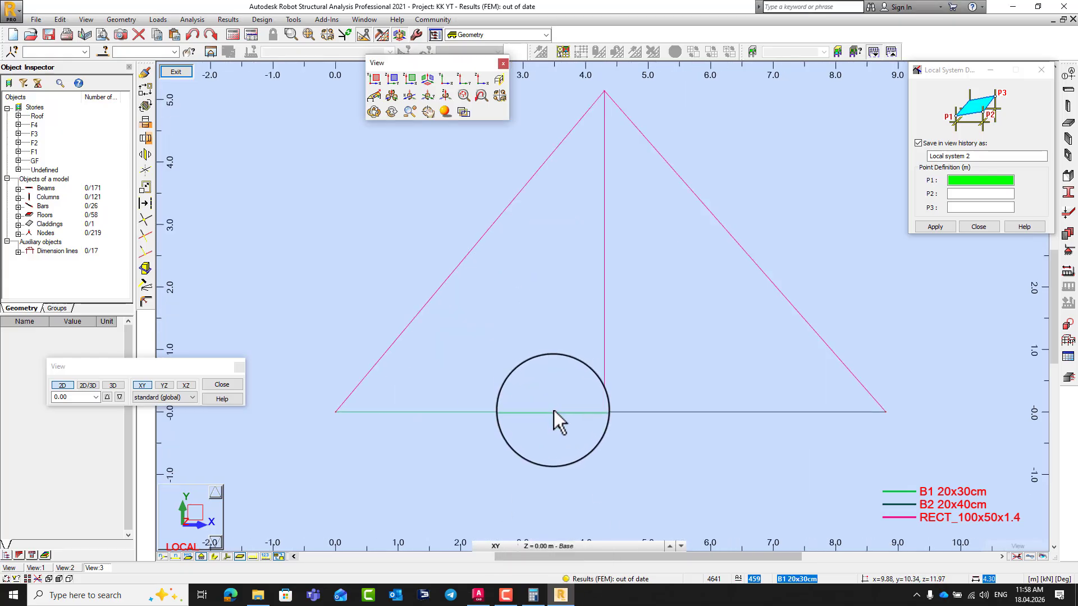
click(554, 410)
ctrl+click(671, 413)
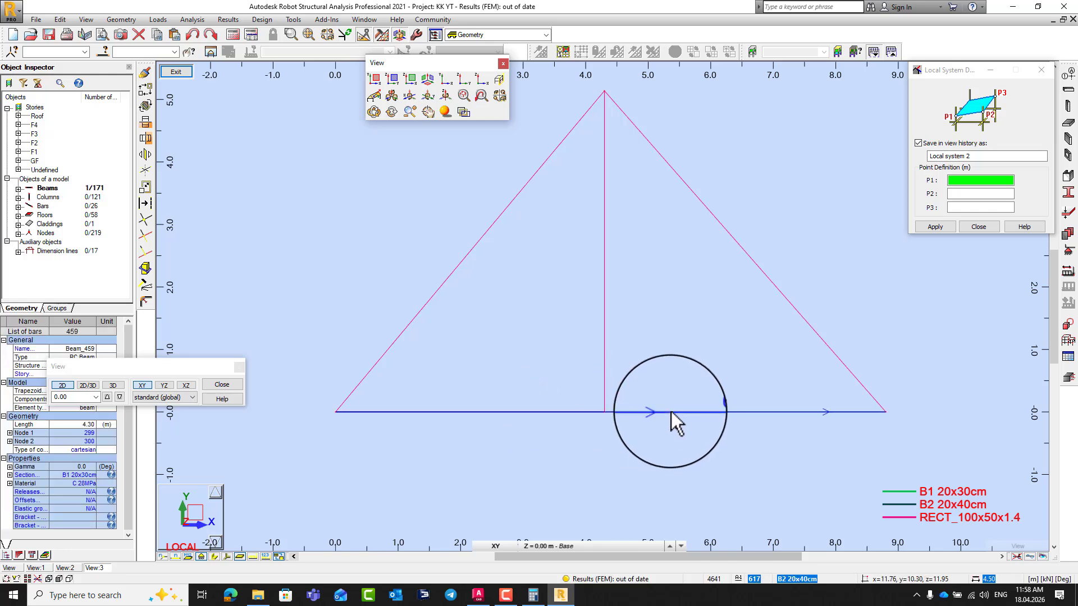
click(144, 89)
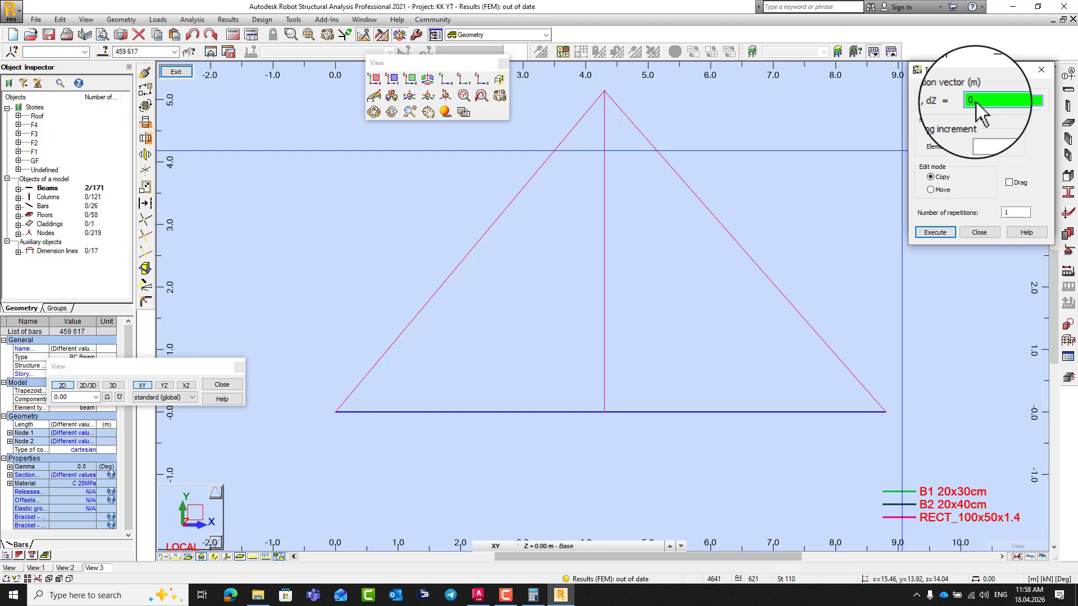
text(.15)
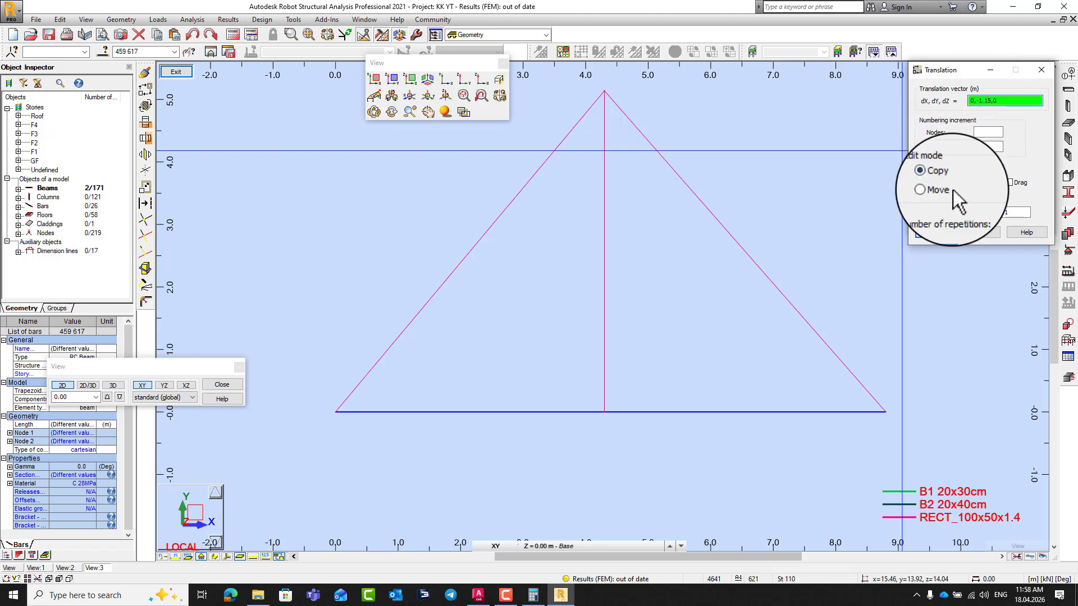
click(935, 231)
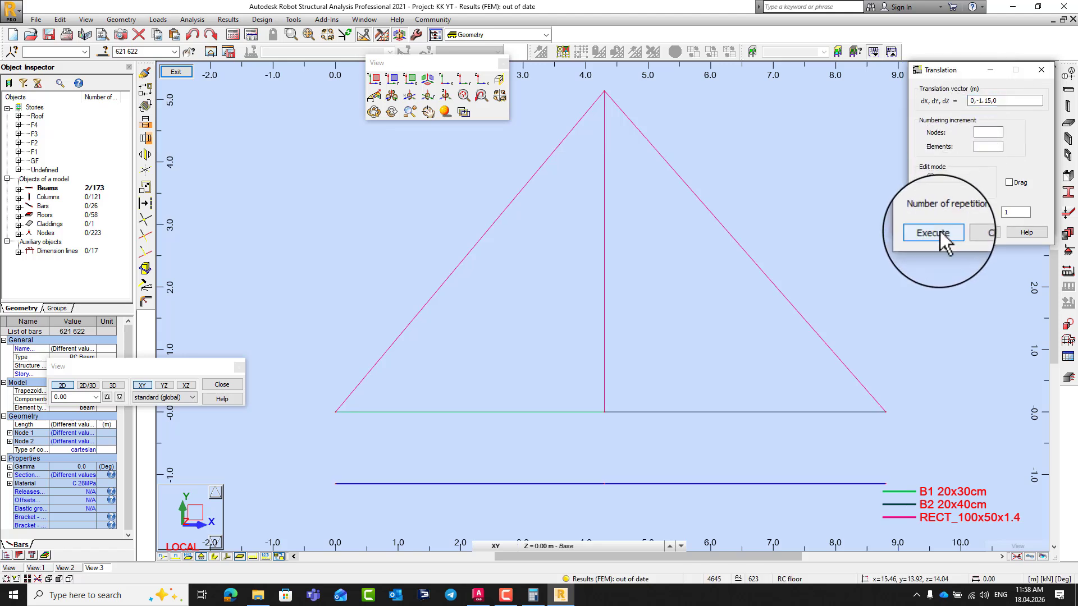
click(977, 233)
scroll(623, 178, down, 2)
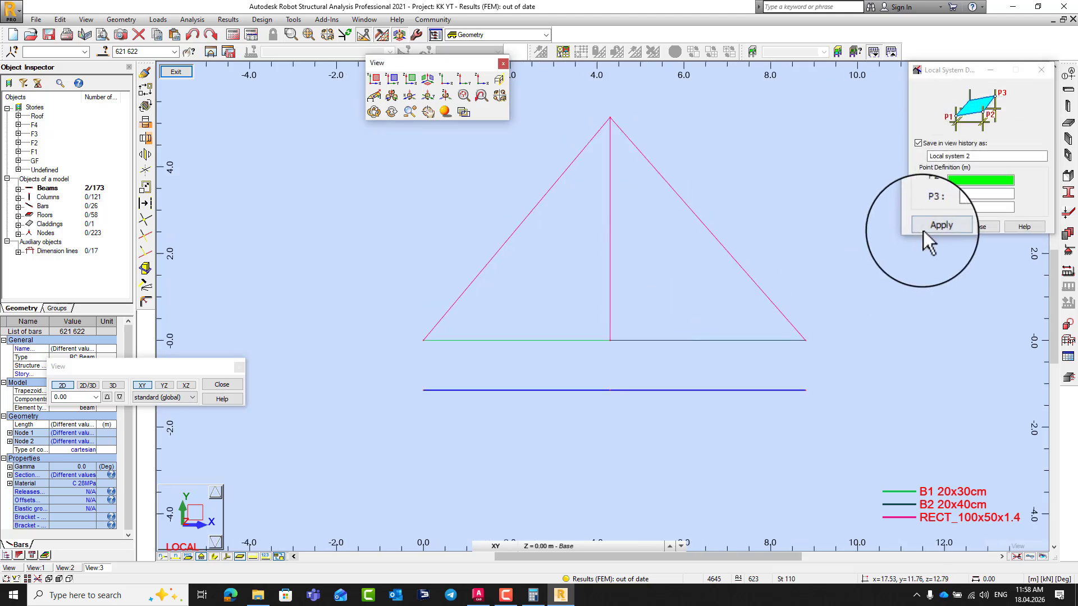
click(978, 227)
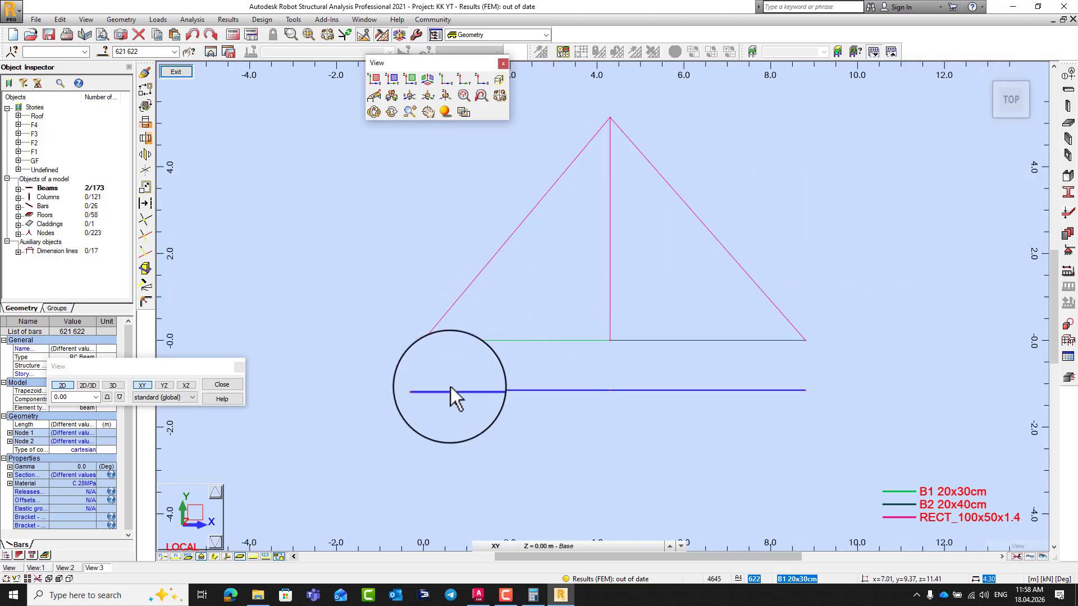
- Extend the two sloping hip beams and the central rafter down to the copied beams, and delete the two copies
click(145, 252)
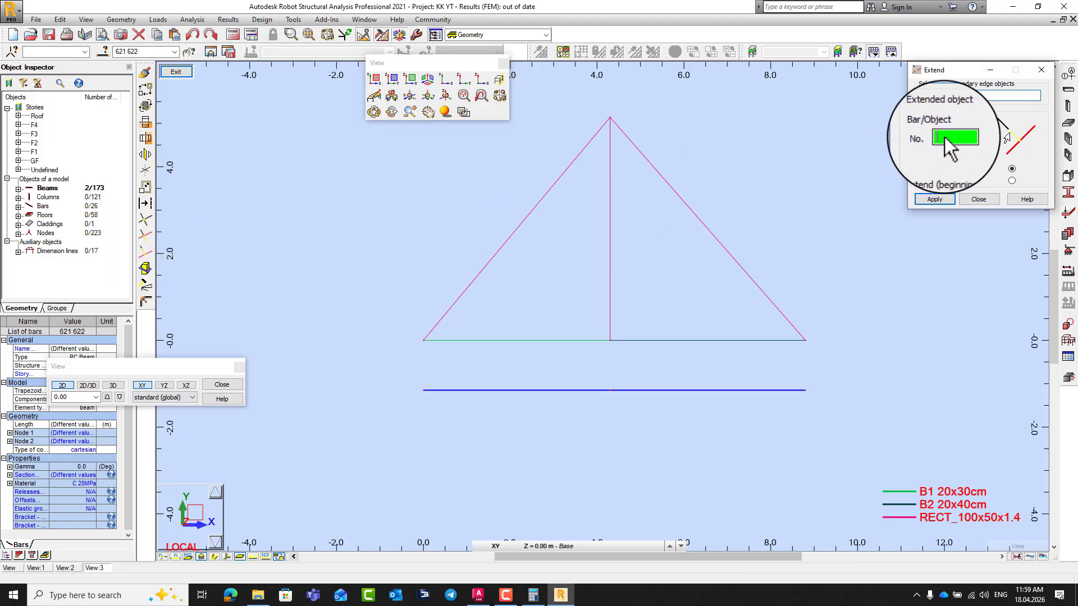
click(437, 322)
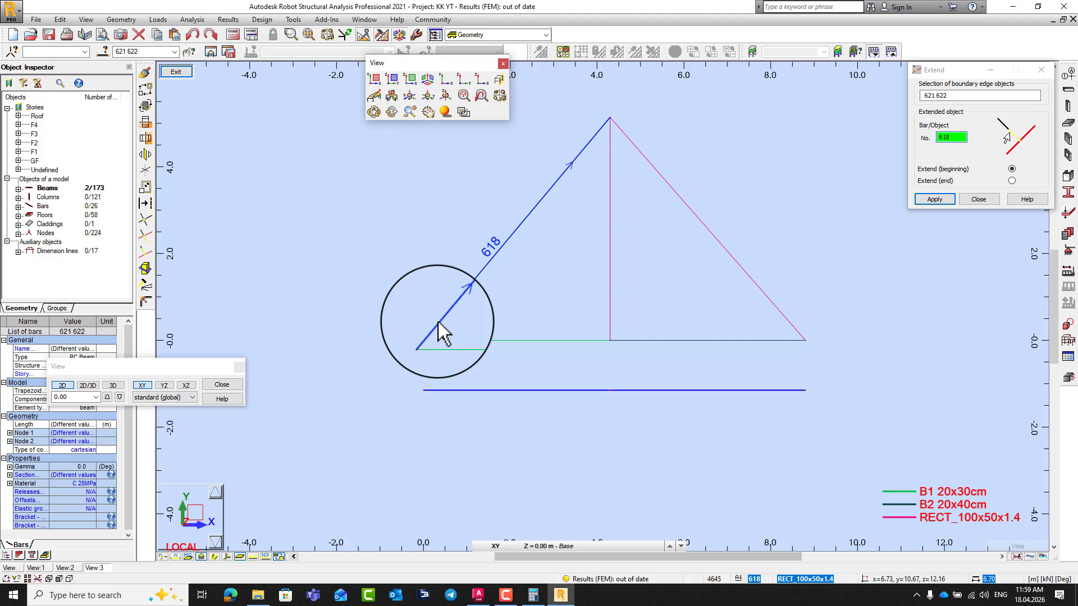
click(438, 321)
click(792, 326)
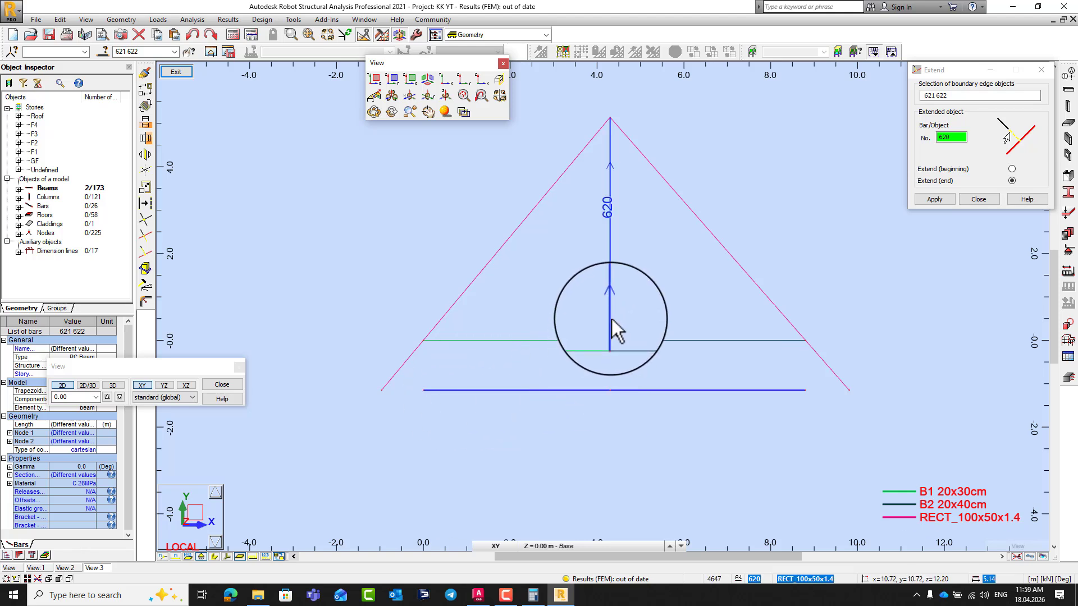
click(611, 319)
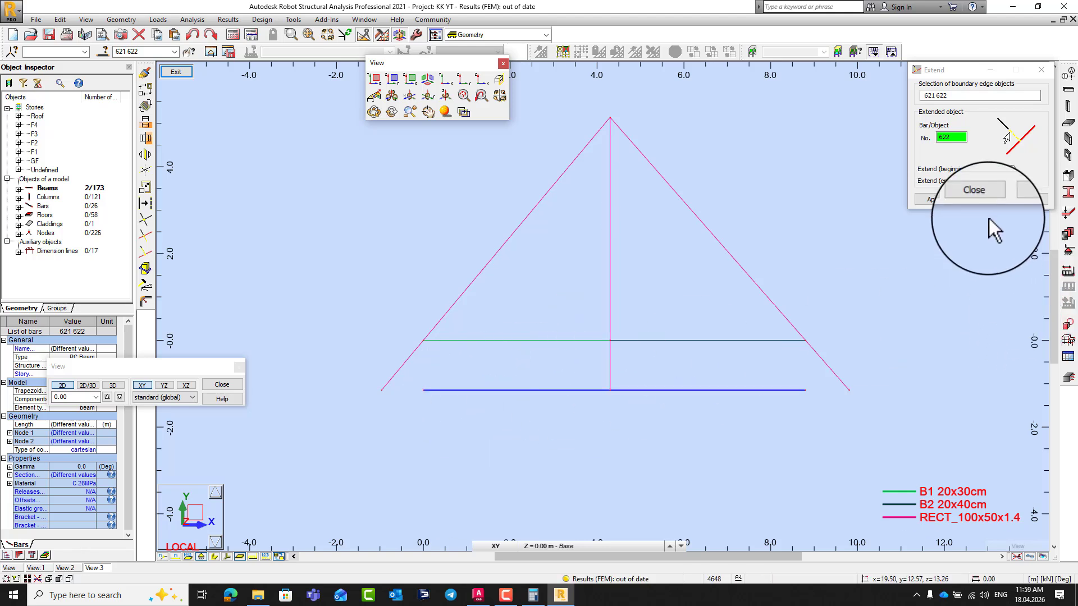
click(984, 194)
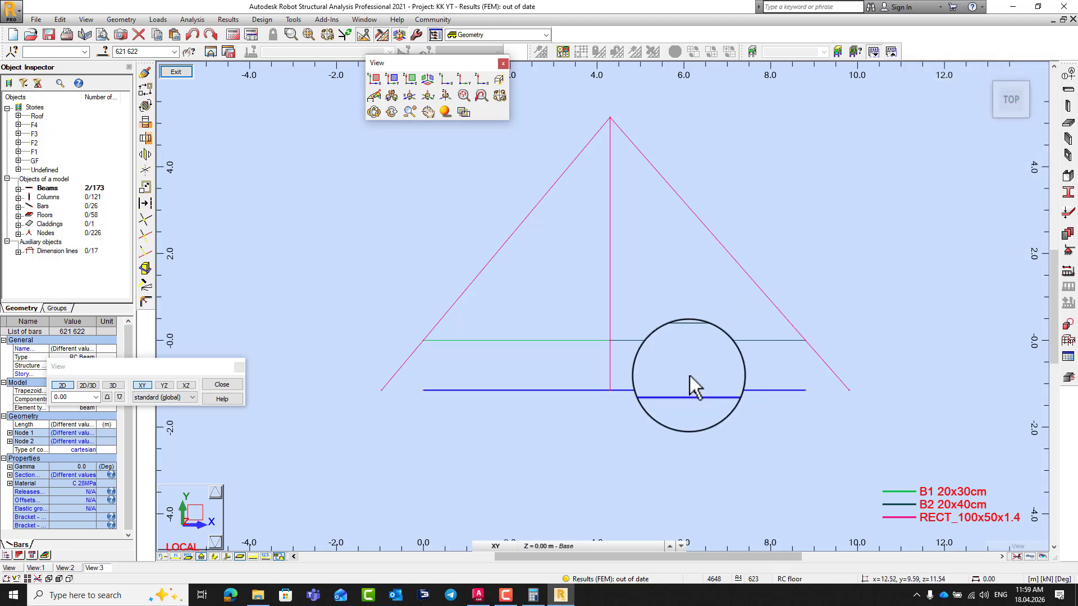
key(Delete)
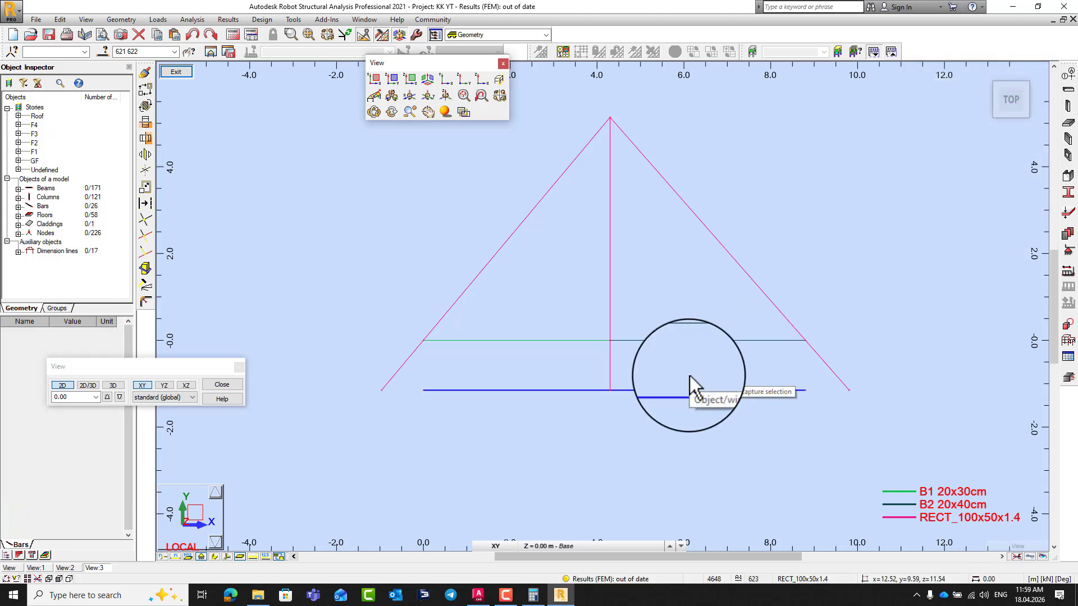
- Draw a RECT_100x50x1.4 steel beam, without the horizontal constraint, from -0.96, -1.15 to the lower end of the opposite hip beam
click(1066, 92)
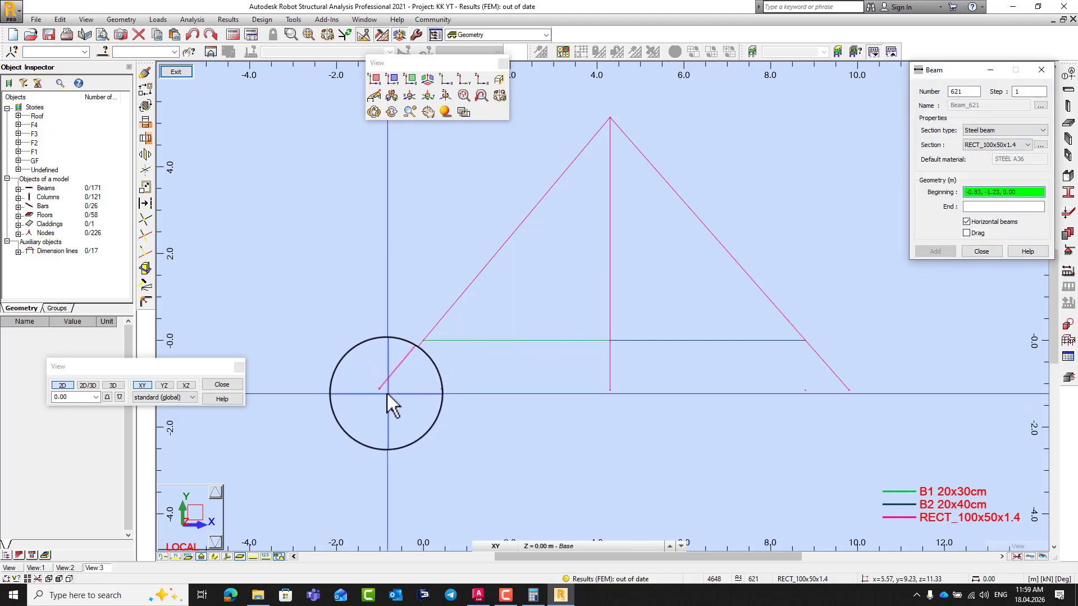
click(966, 222)
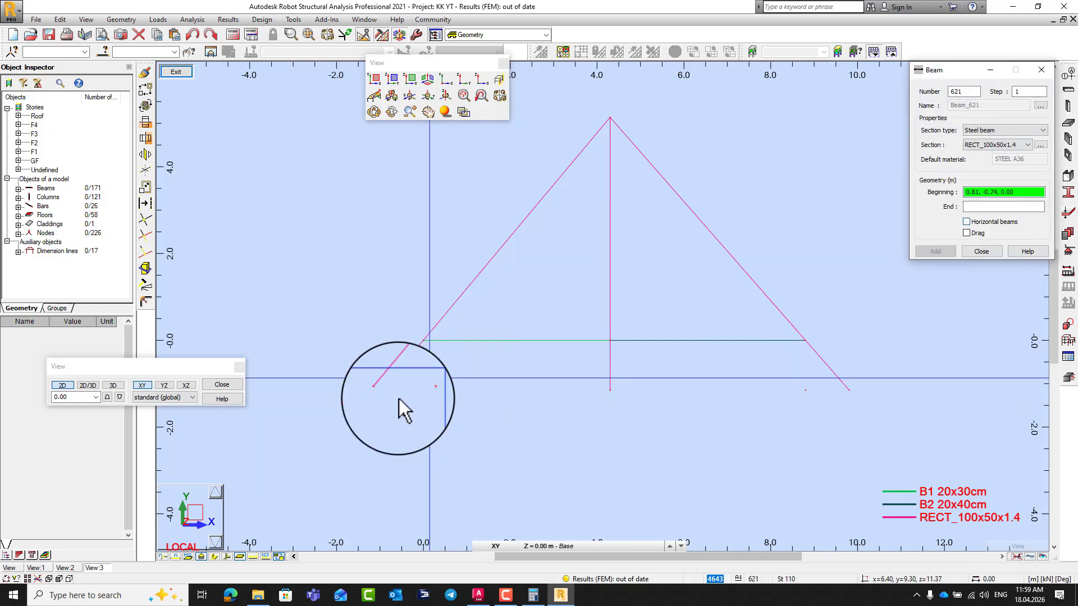
click(384, 391)
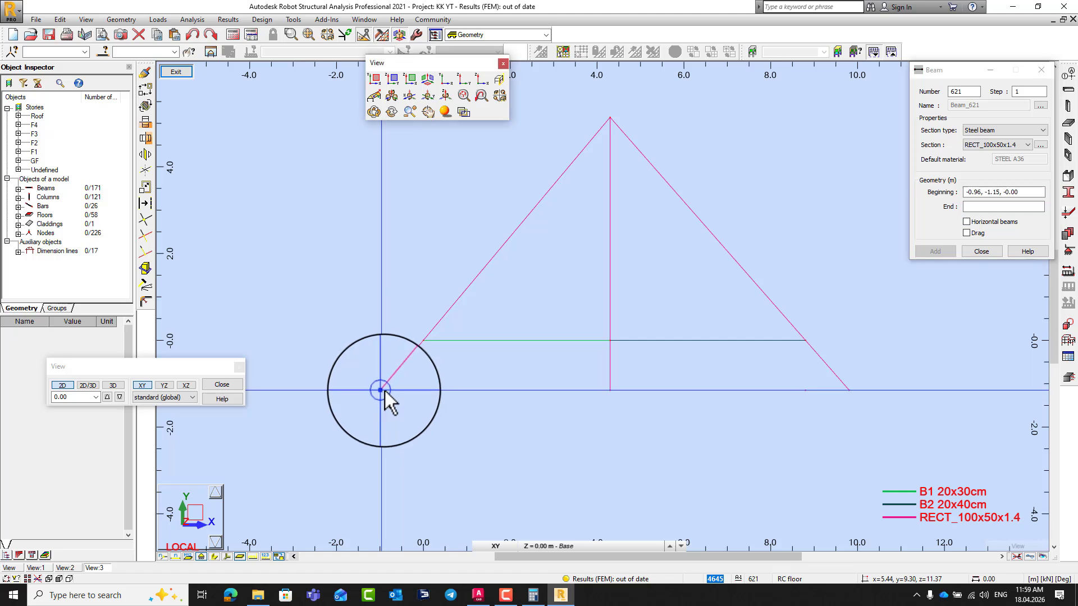
click(850, 390)
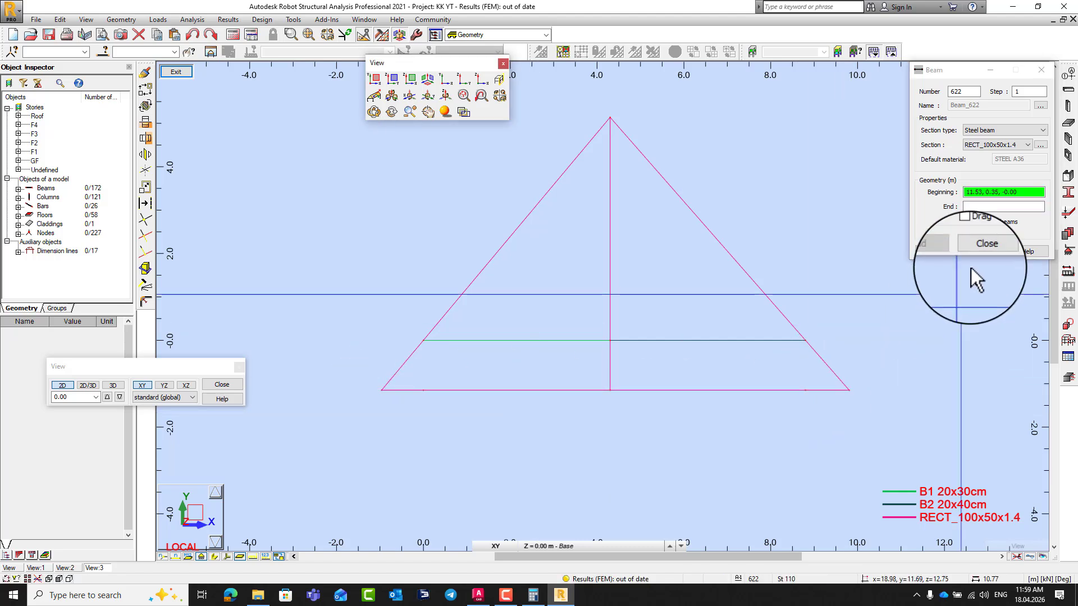
click(980, 250)
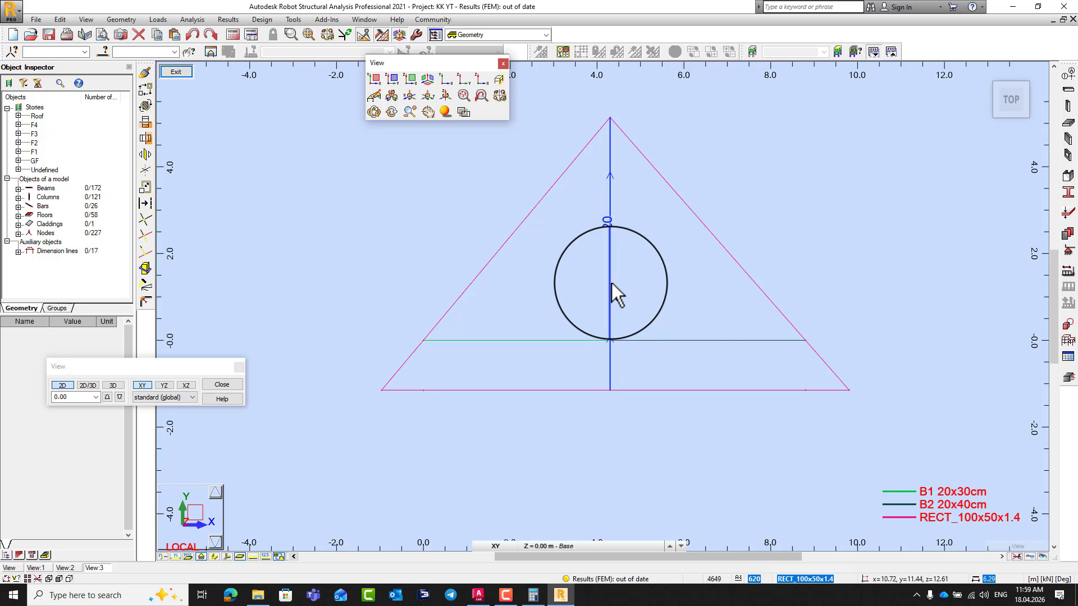
- Copy the central rafter with translation vector 0.6,0,0 and 10 repetitions, and delete the last copy beyond the roof edge
click(601, 252)
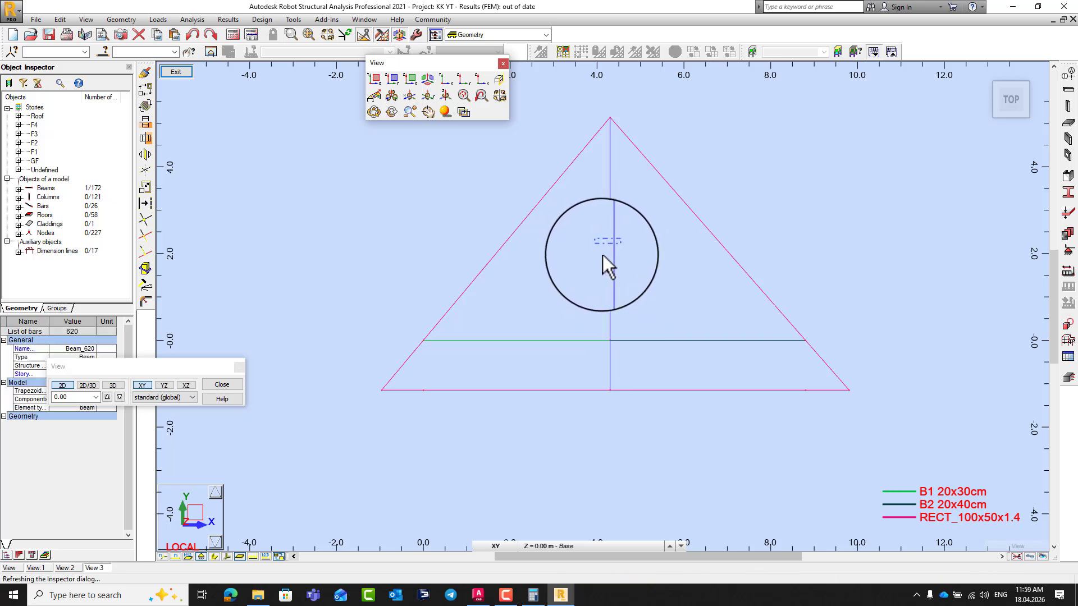
click(145, 88)
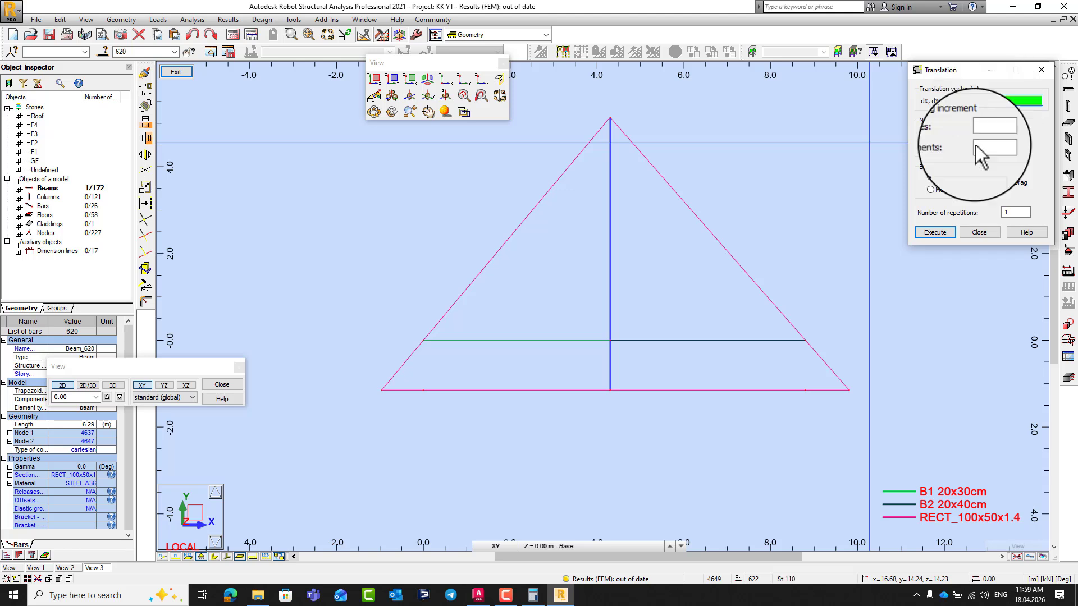
click(1013, 213)
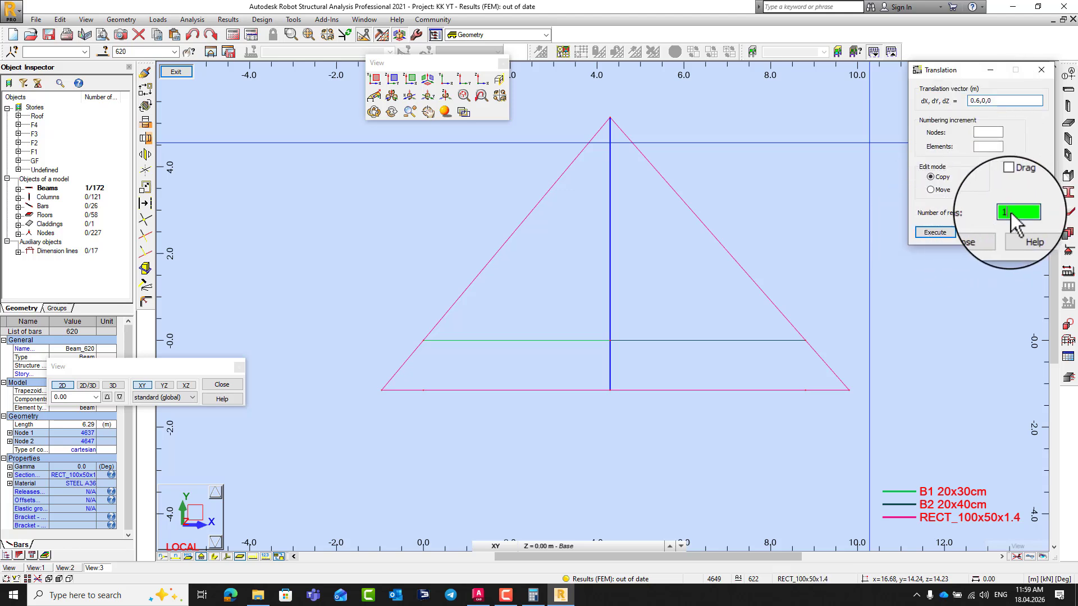
click(954, 230)
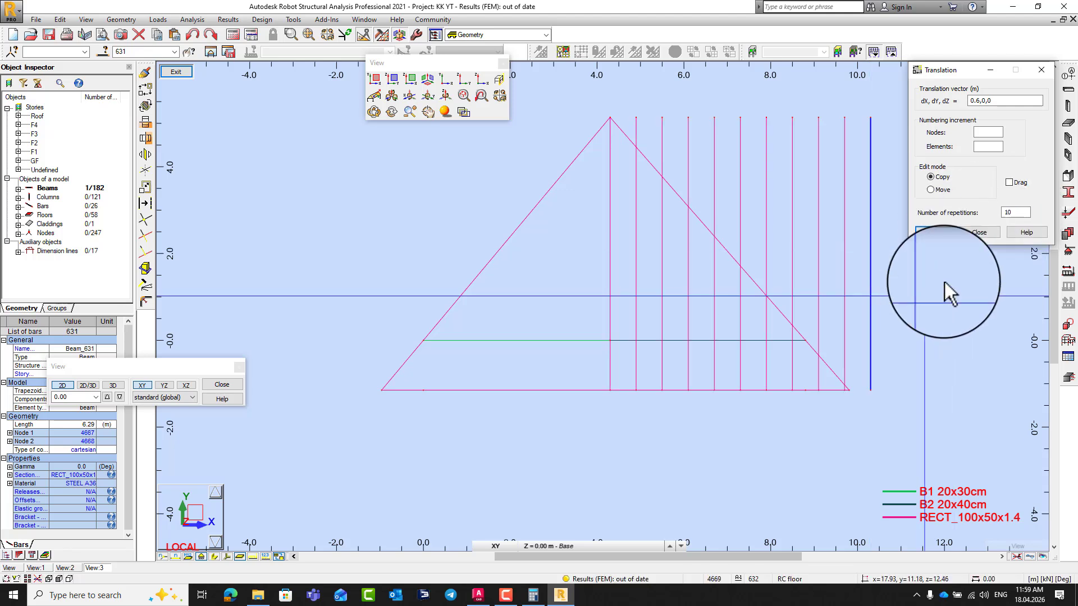
click(969, 232)
key(Delete)
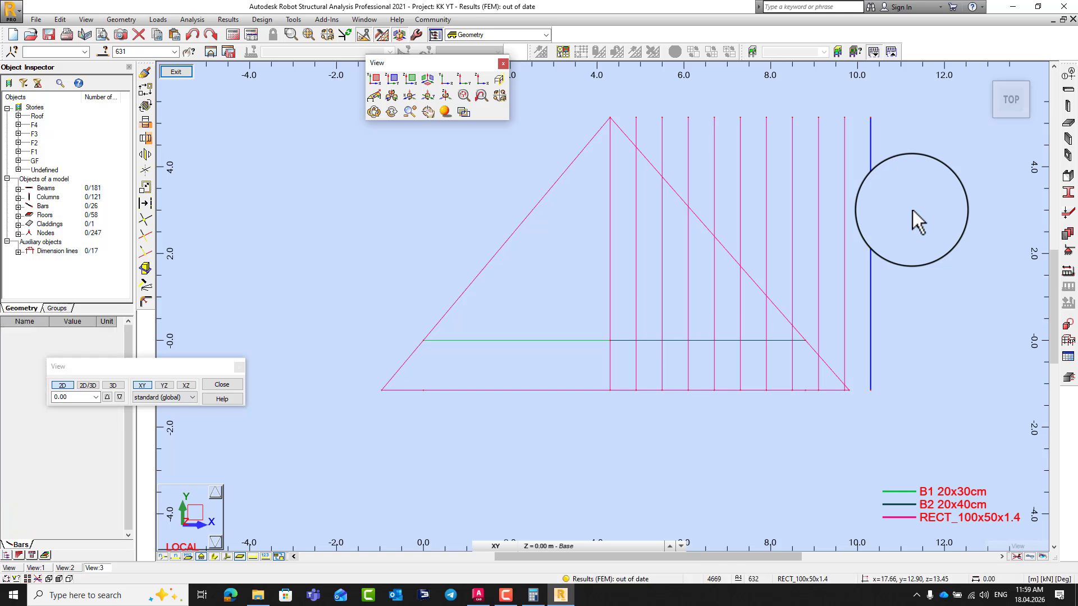
- Trim the nine copied rafters against sloping hip beam 619, removing the parts that extend beyond the roof triangle
click(700, 218)
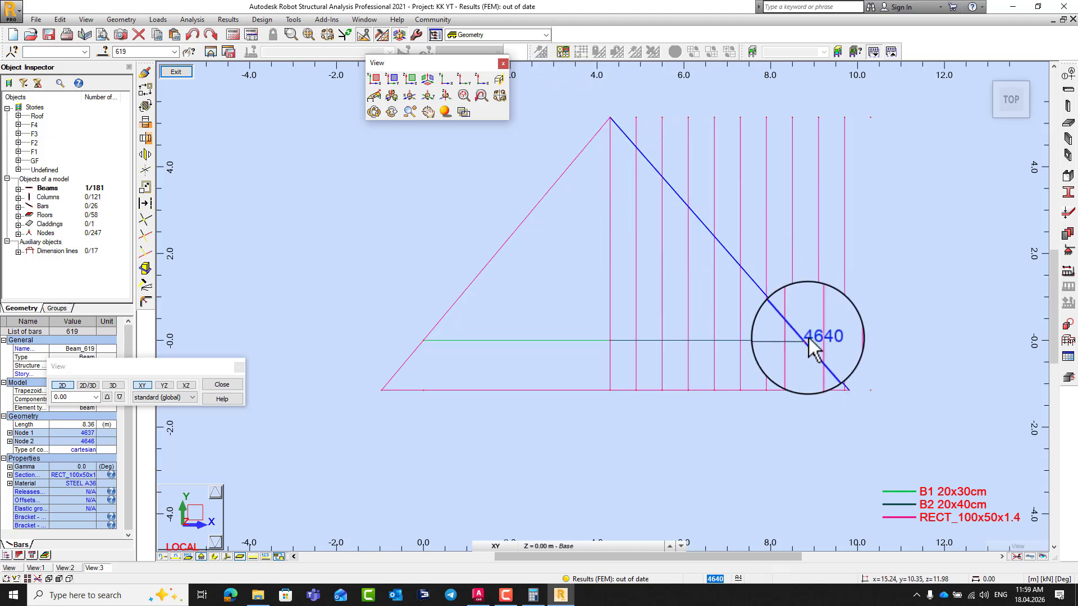
click(145, 251)
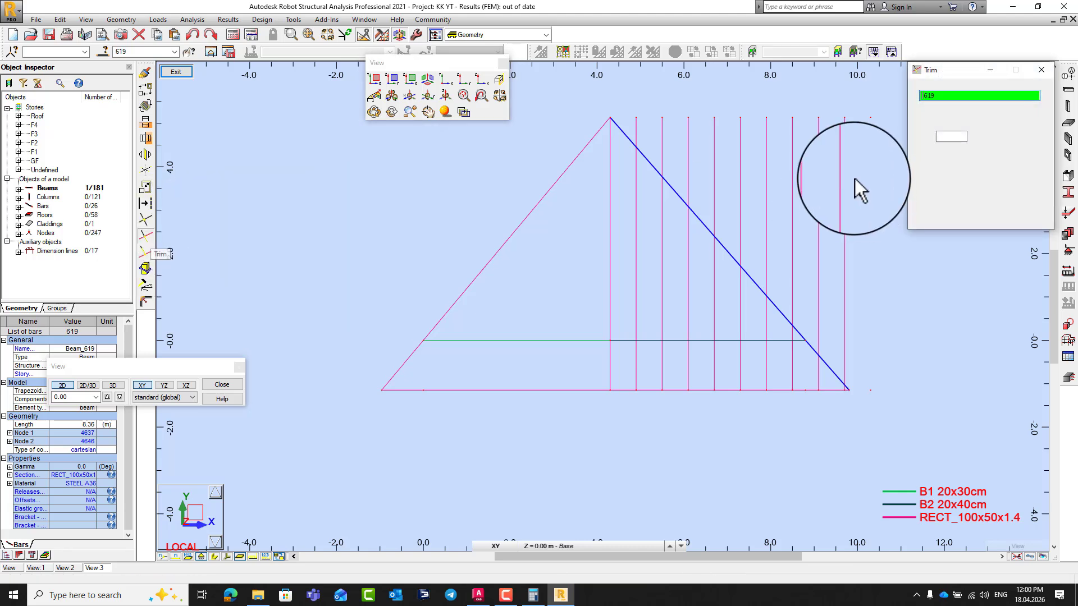
click(951, 137)
click(637, 133)
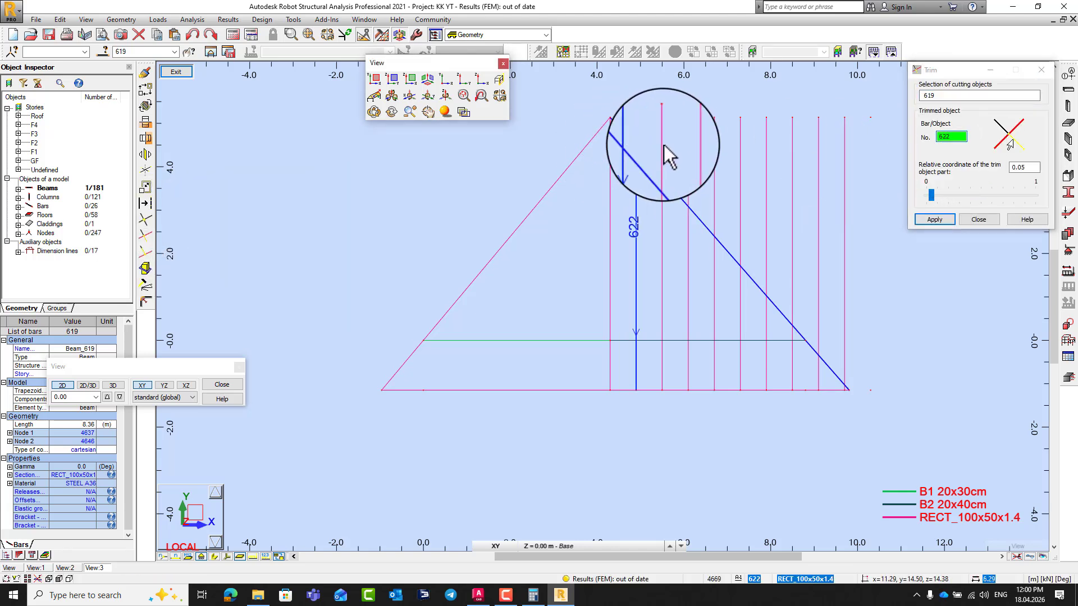
click(663, 147)
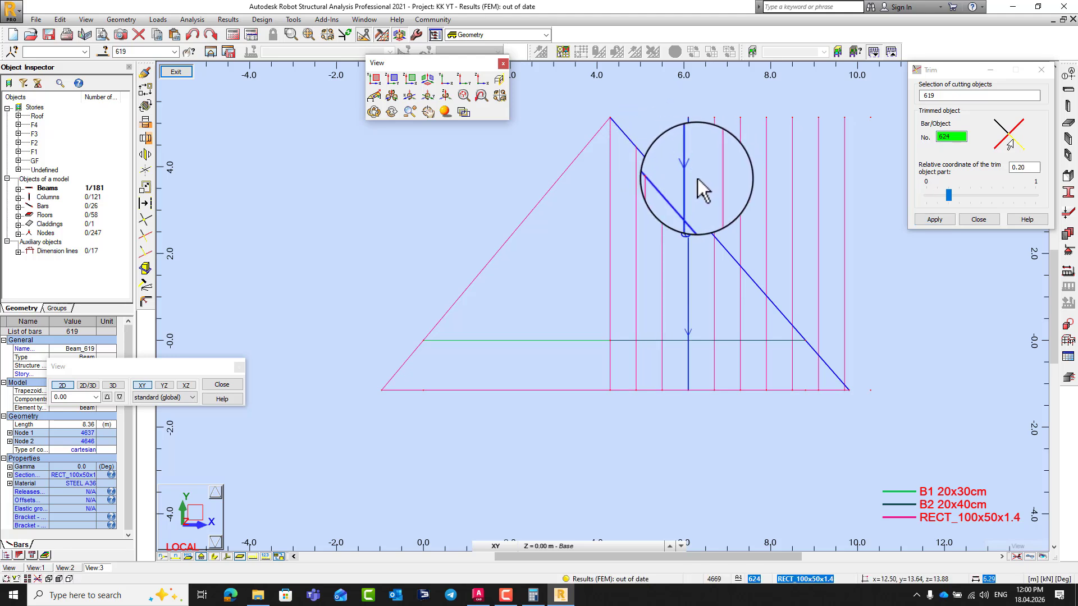
click(716, 203)
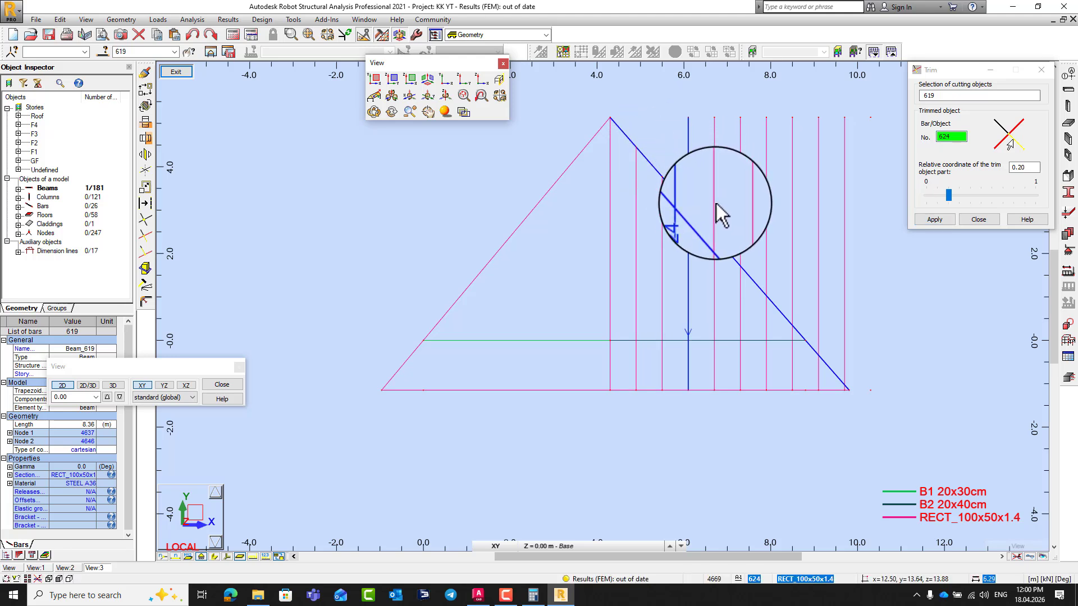
click(742, 220)
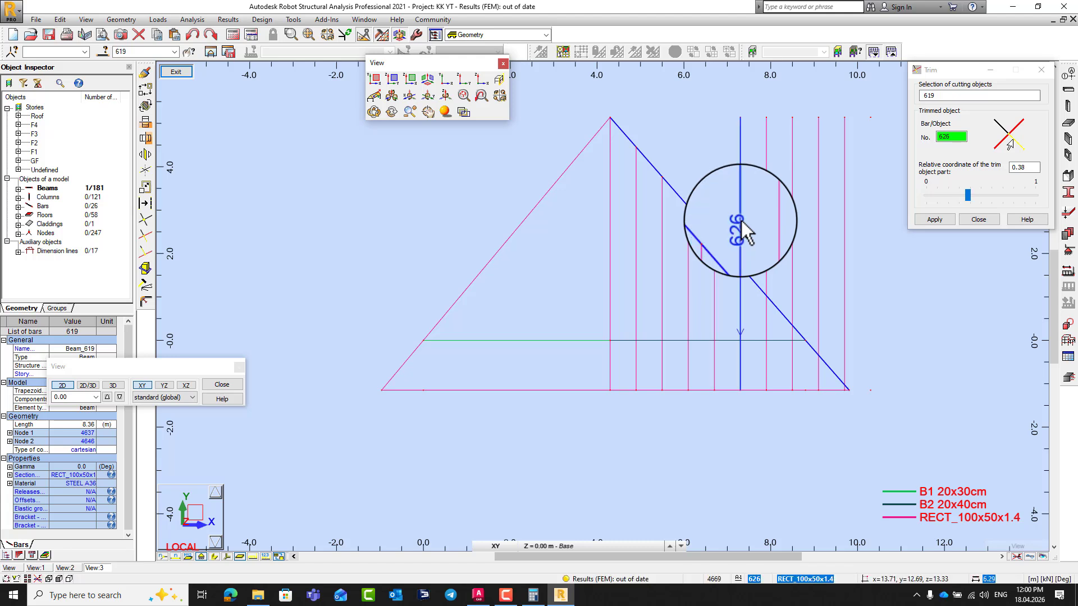
click(767, 263)
click(796, 273)
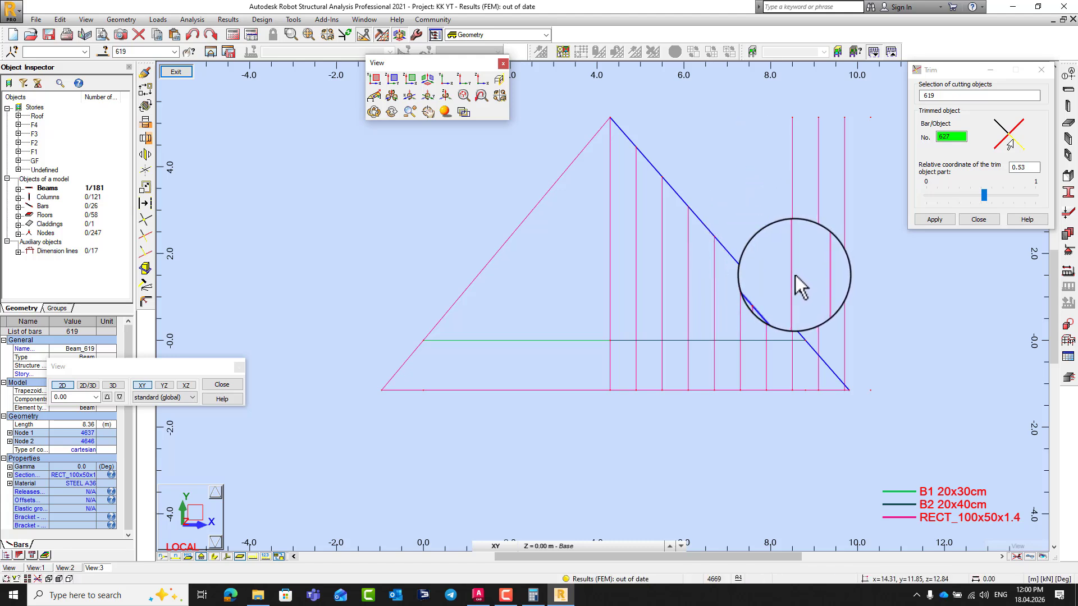
click(821, 285)
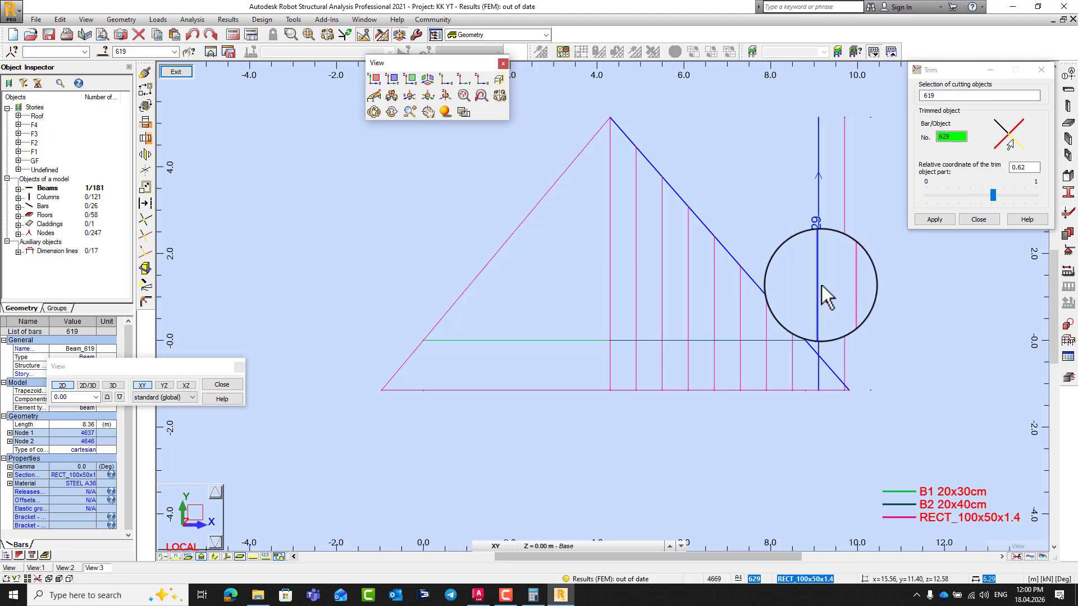
click(844, 299)
click(844, 298)
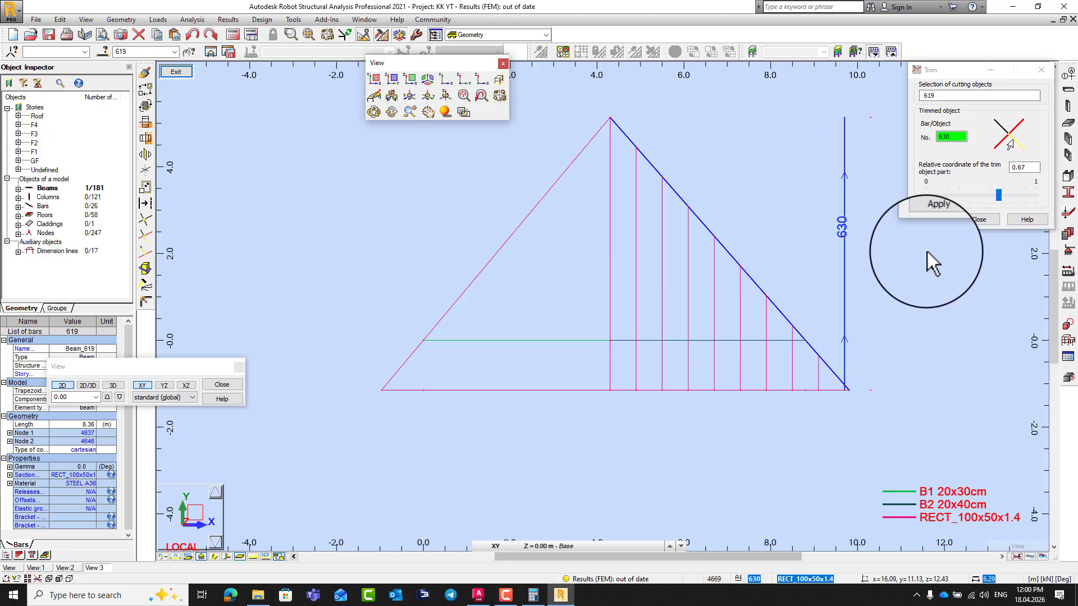
click(976, 222)
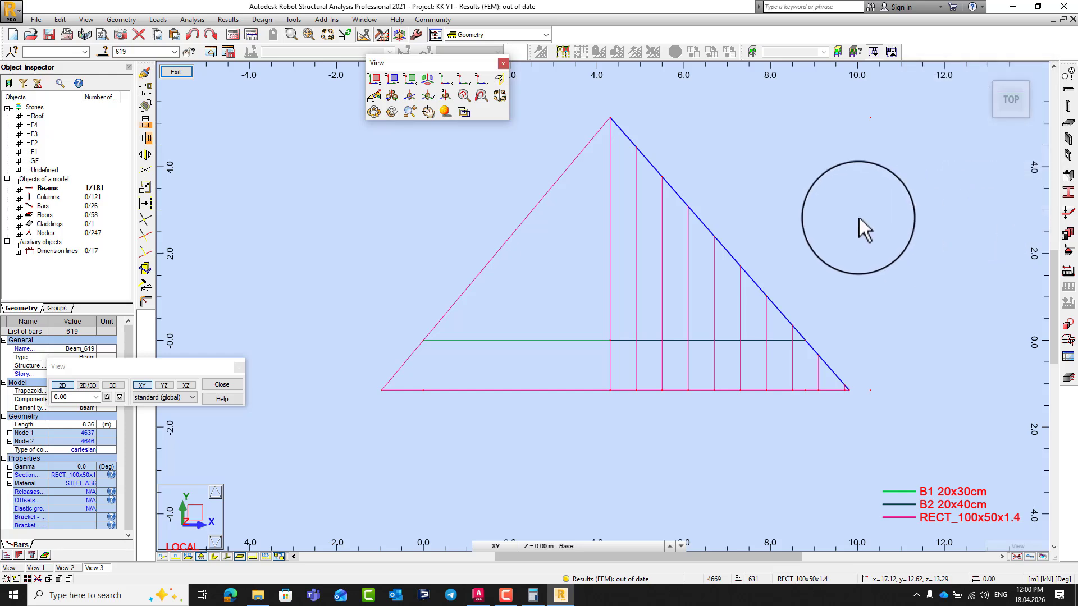
- Mirror the nine trimmed rafters, beams 622 to 630, about the vertical plane through the apex of the triangle
scroll(843, 392, up, 1)
scroll(844, 392, up, 2)
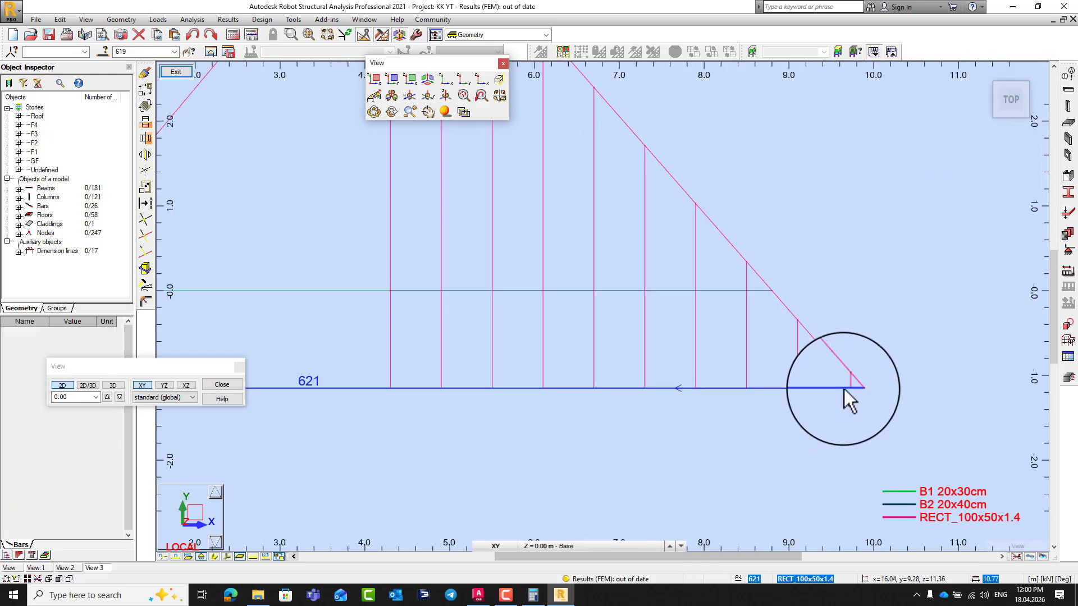
click(849, 380)
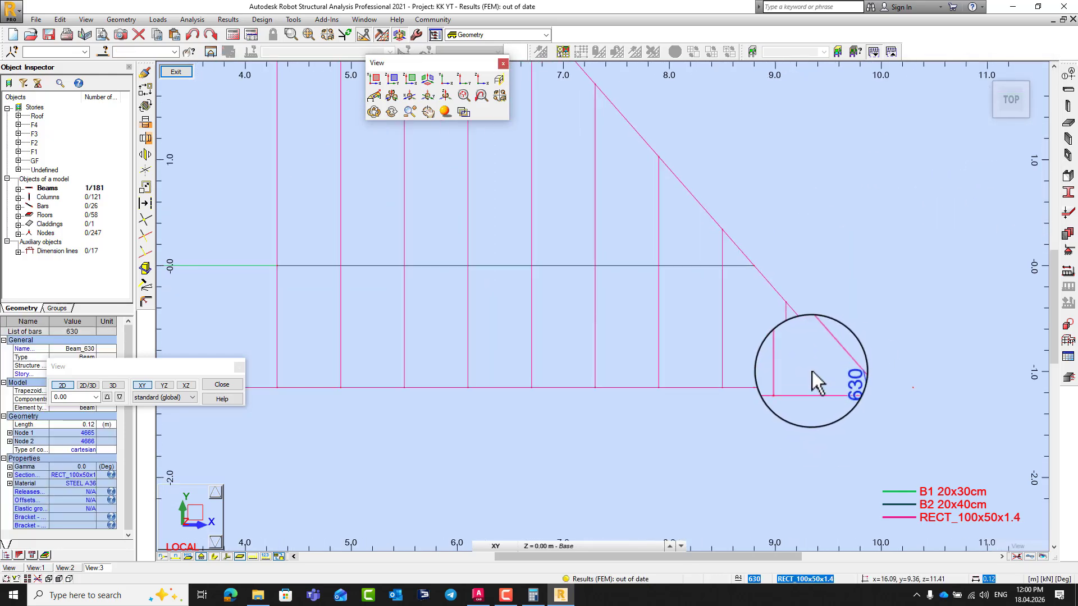
drag(800, 344, 335, 327)
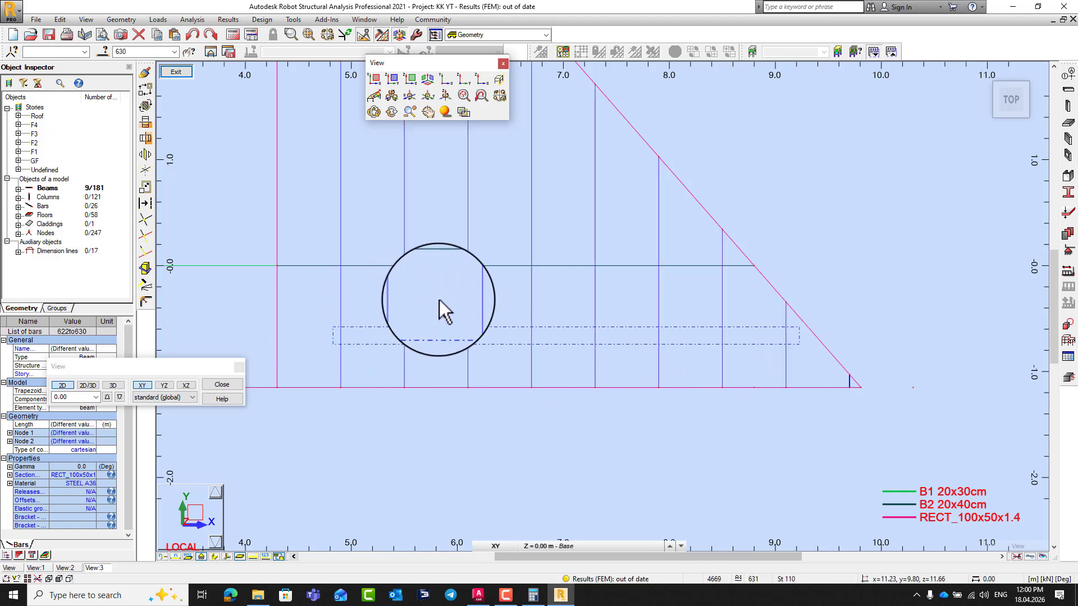
scroll(847, 380, down, 3)
scroll(716, 328, down, 2)
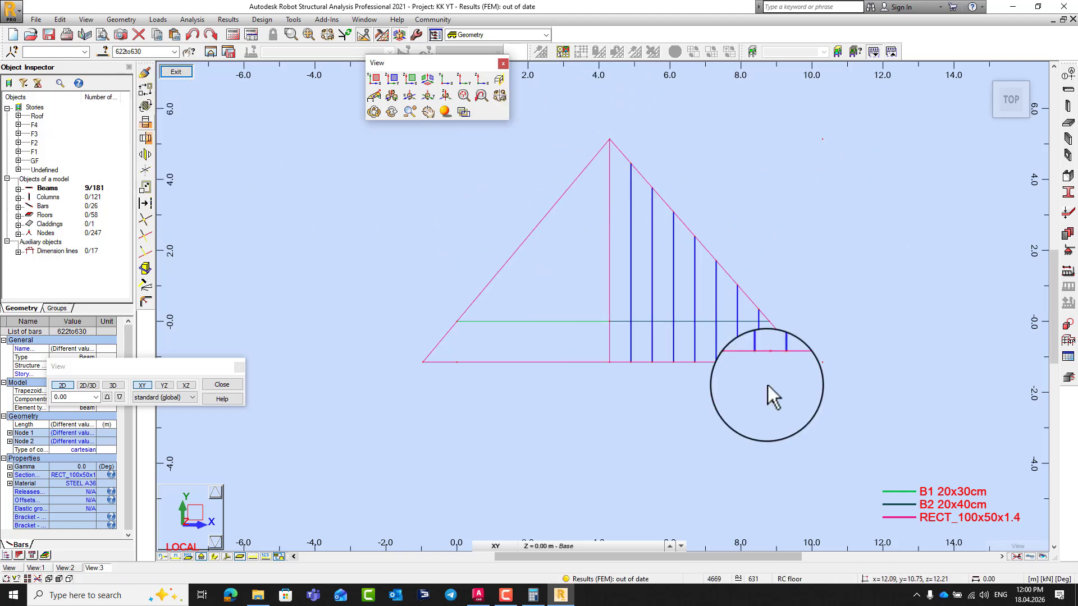
click(153, 140)
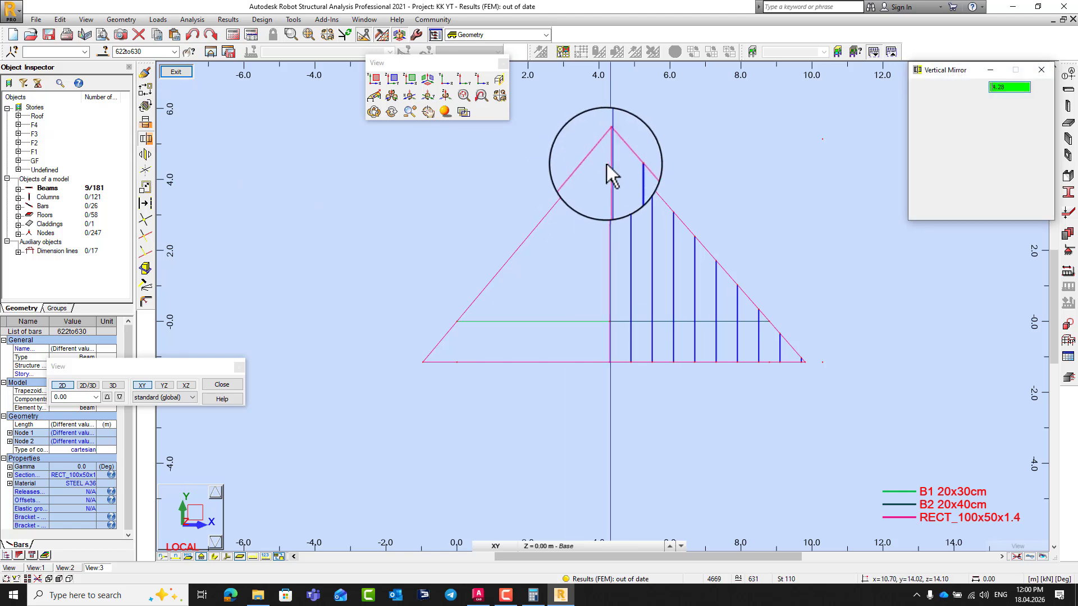
click(610, 140)
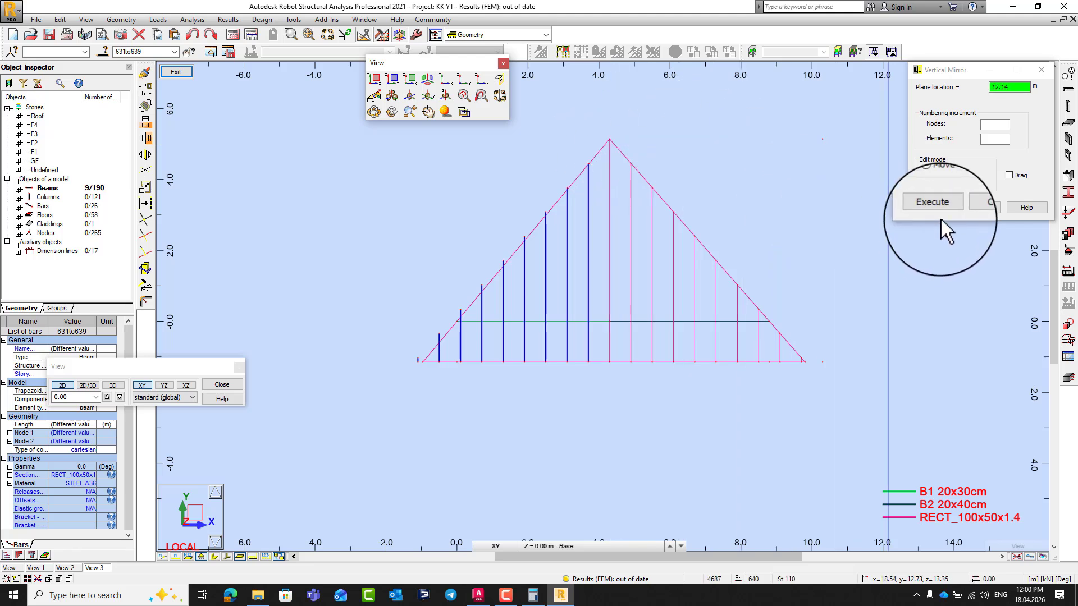
click(966, 206)
- Delete the short mirrored rafter, with its two nodes, that lies outside the opposite hip beam near the eave corner
scroll(584, 268, up, 2)
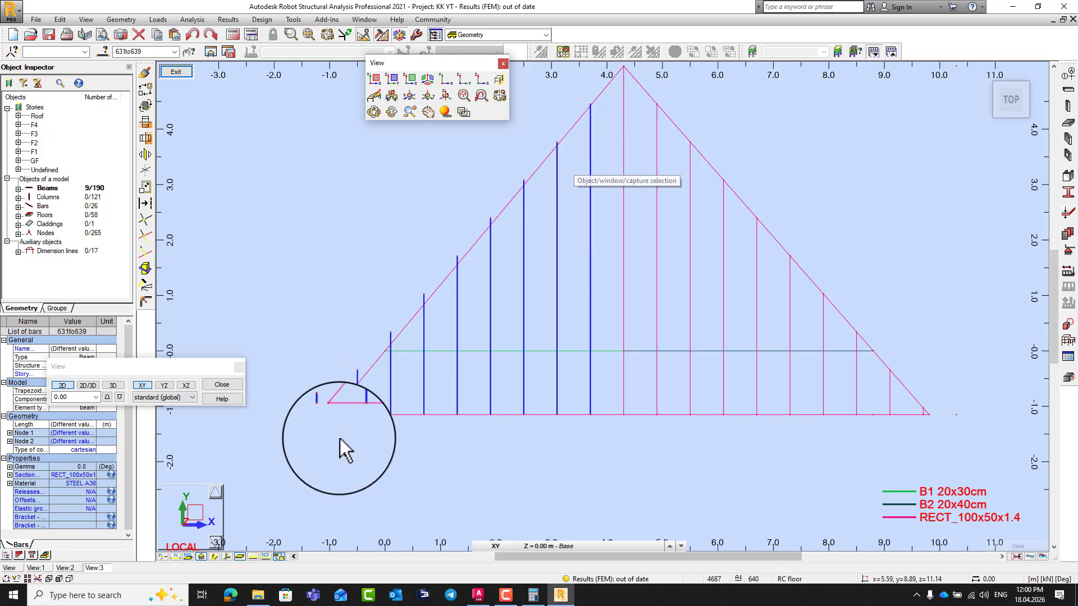
click(325, 419)
scroll(324, 417, up, 1)
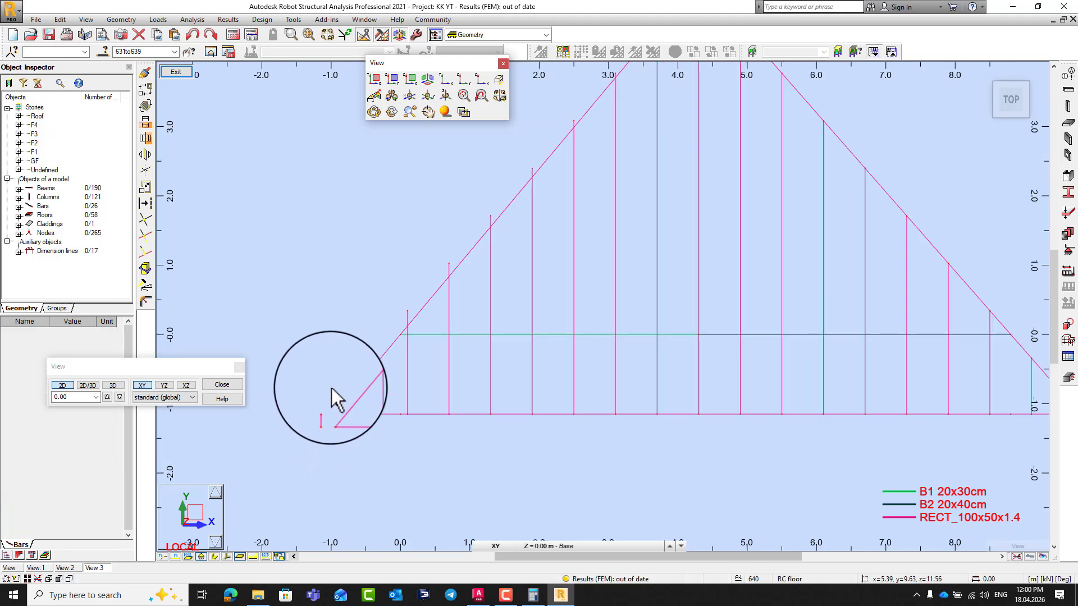
drag(345, 386, 303, 437)
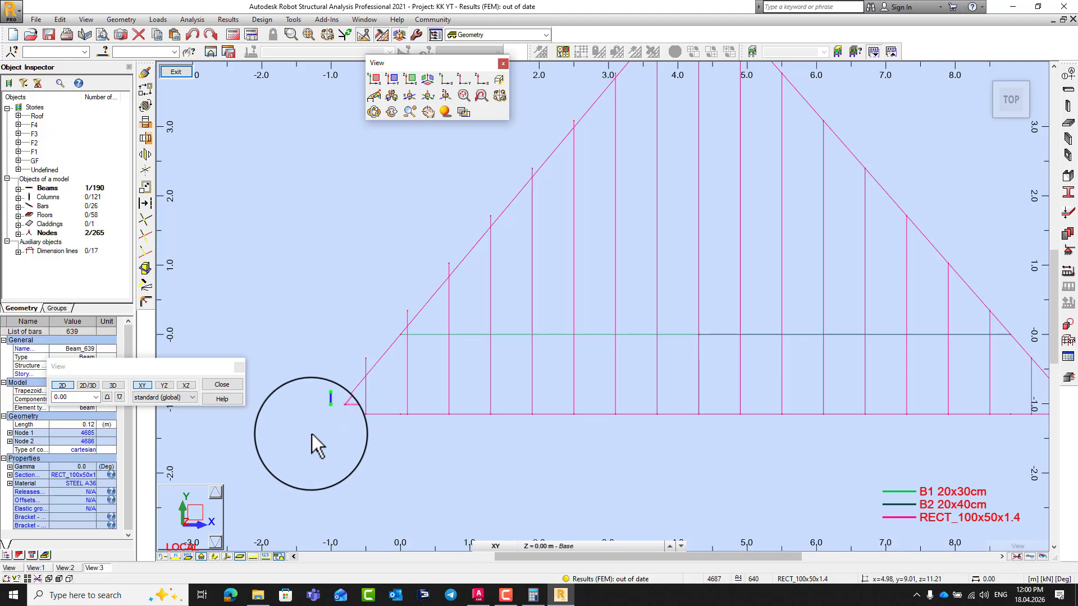
key(Delete)
- Trim the eight remaining mirrored rafters against hip beam 618, removing the short ends that project past it
scroll(314, 430, down, 2)
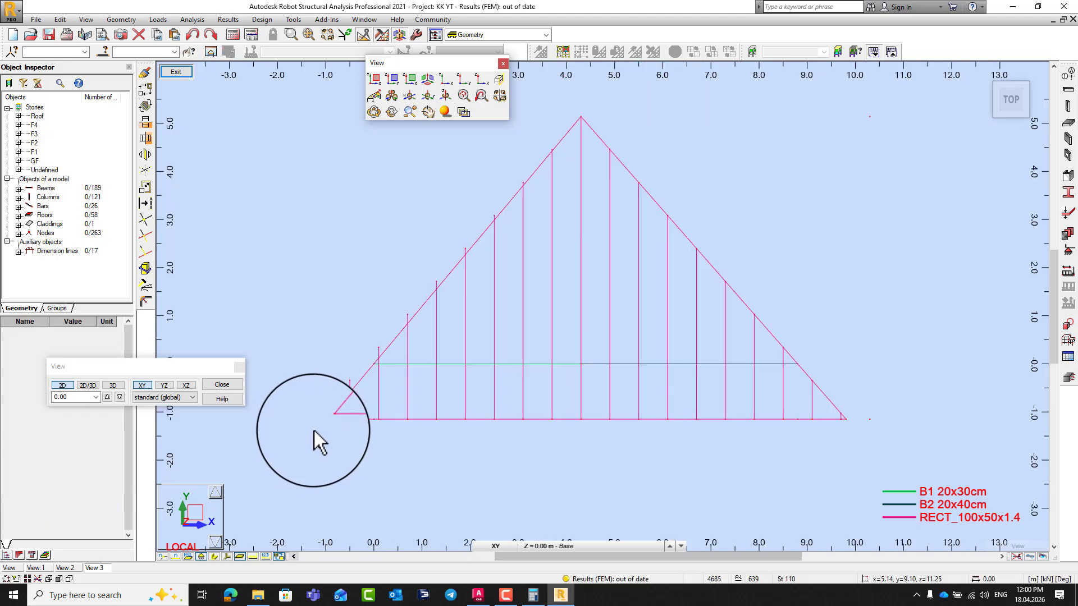
click(481, 240)
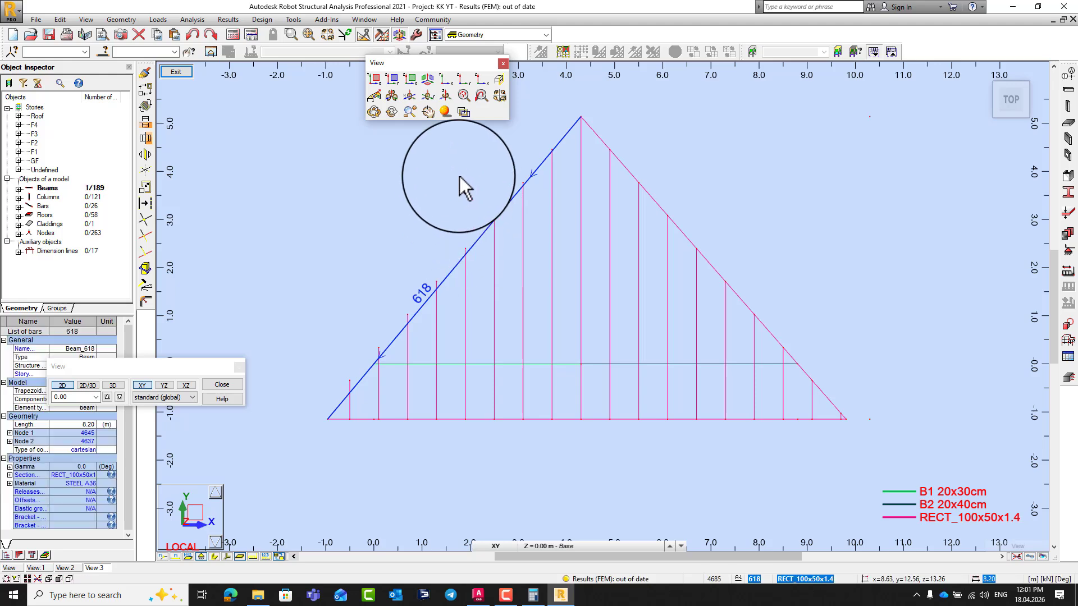
scroll(544, 132, up, 2)
scroll(547, 130, up, 2)
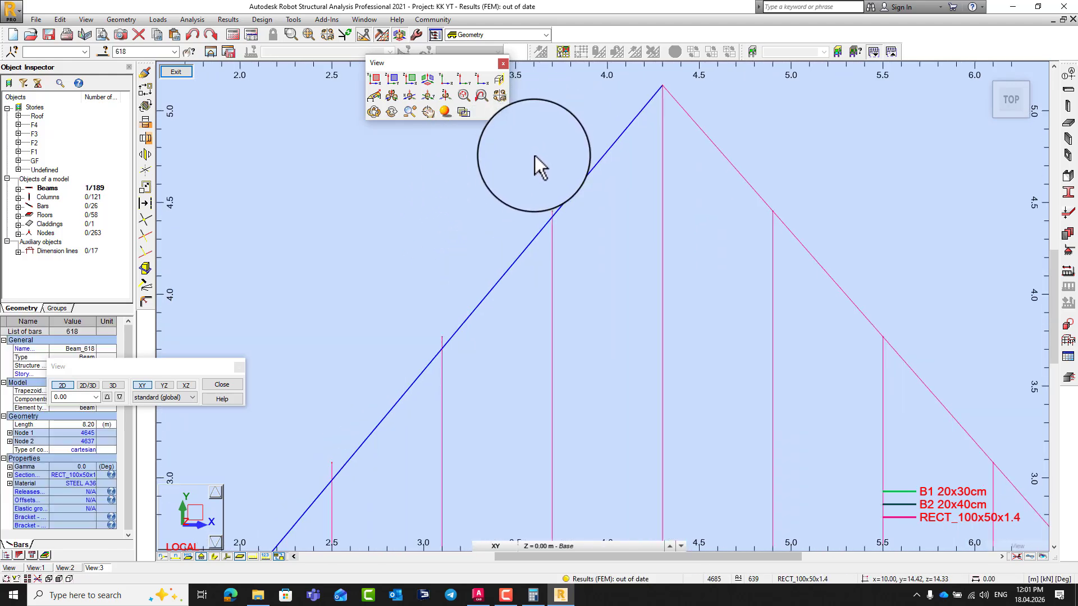
scroll(534, 156, up, 2)
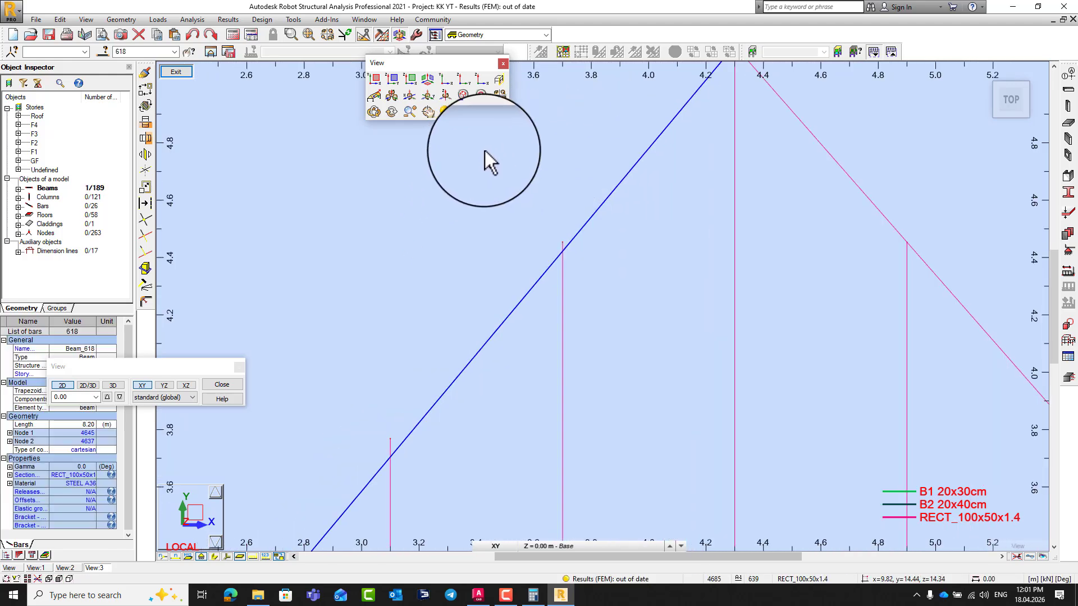
click(145, 250)
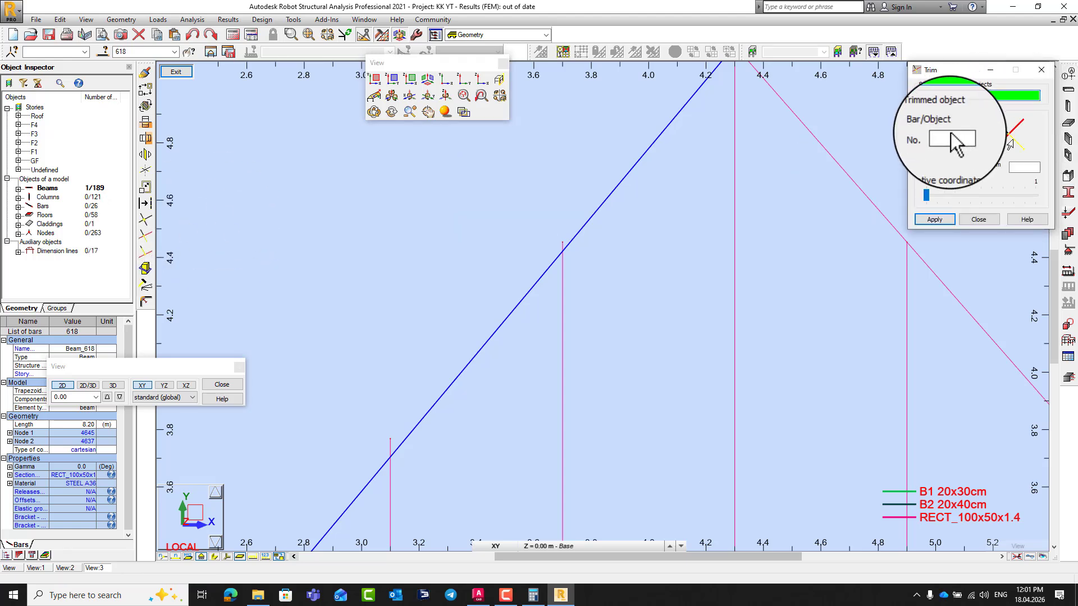
scroll(562, 252, up, 1)
scroll(552, 249, up, 1)
click(557, 240)
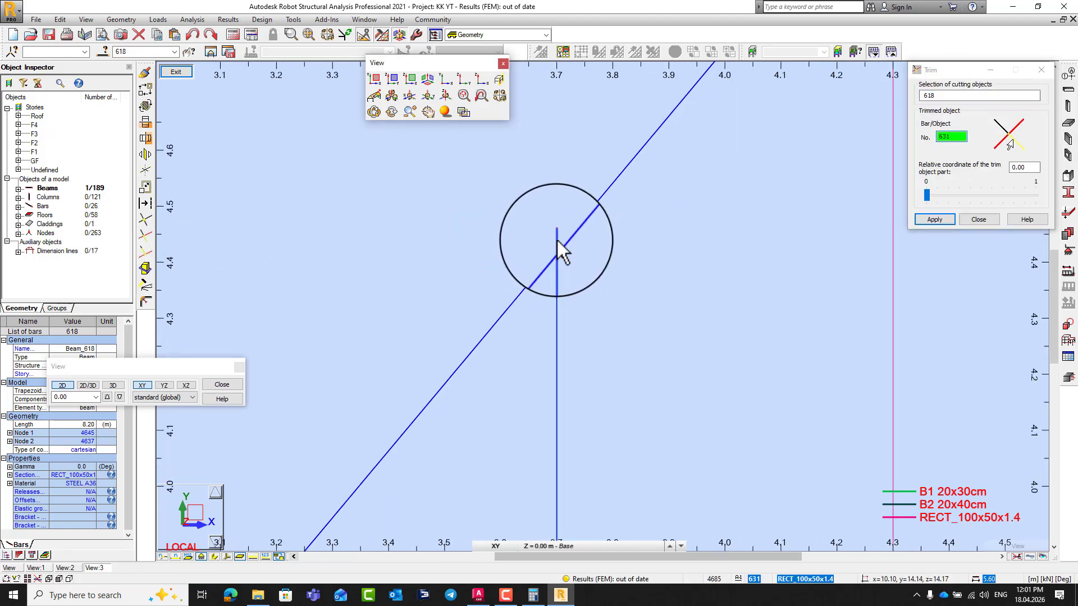
scroll(645, 147, down, 3)
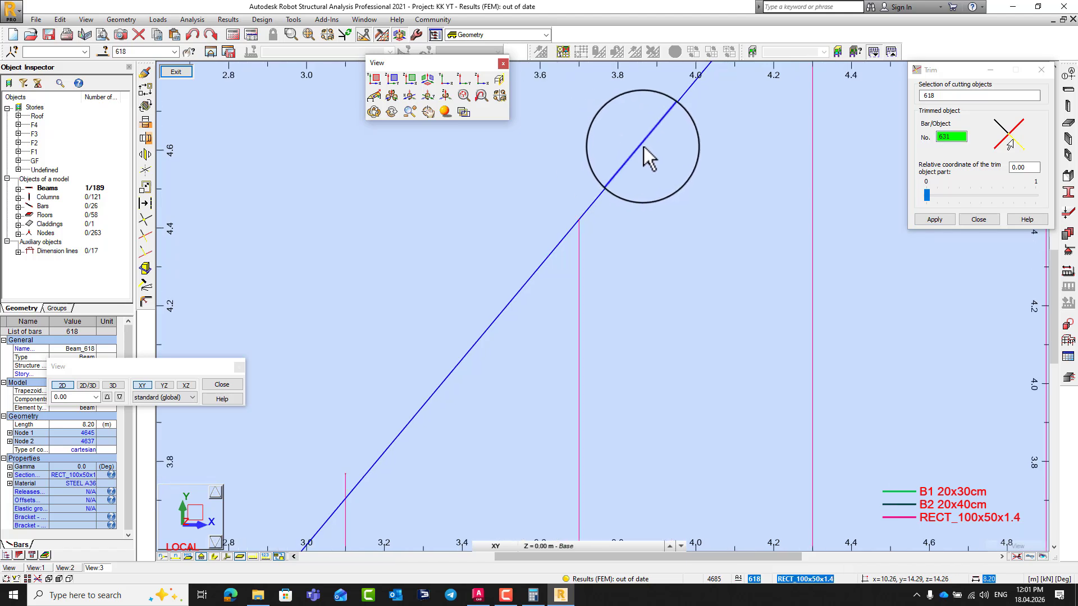
scroll(447, 376, up, 1)
click(446, 369)
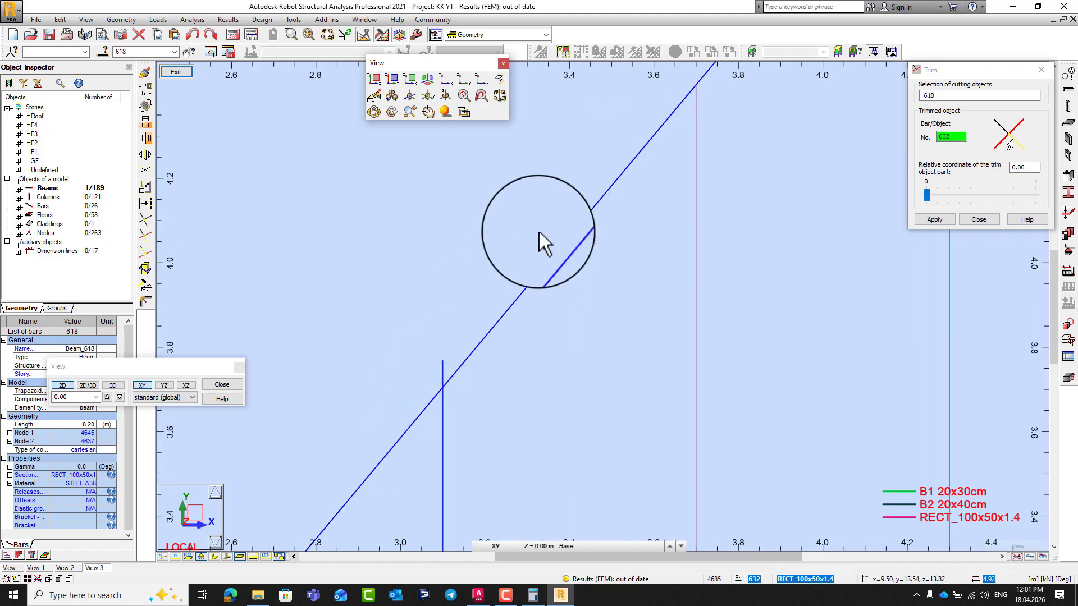
scroll(716, 174, down, 3)
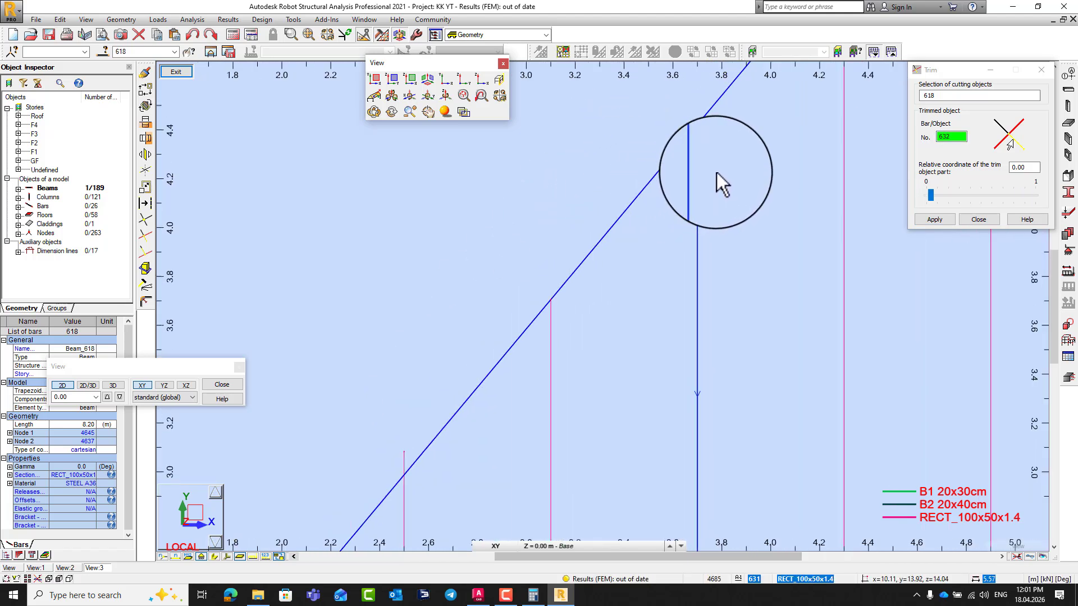
scroll(588, 303, up, 1)
click(589, 306)
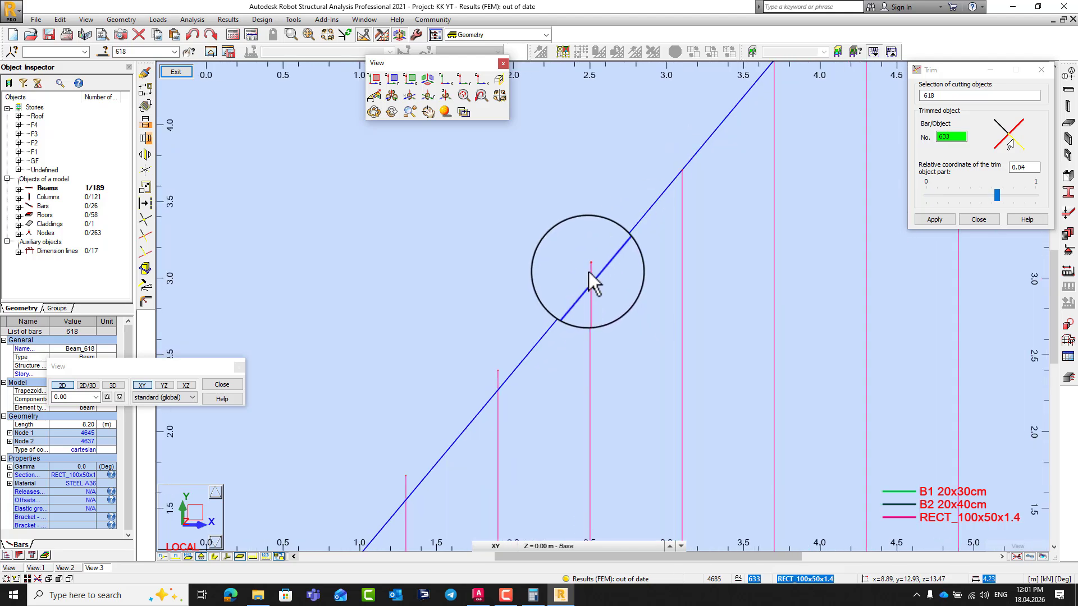
click(497, 377)
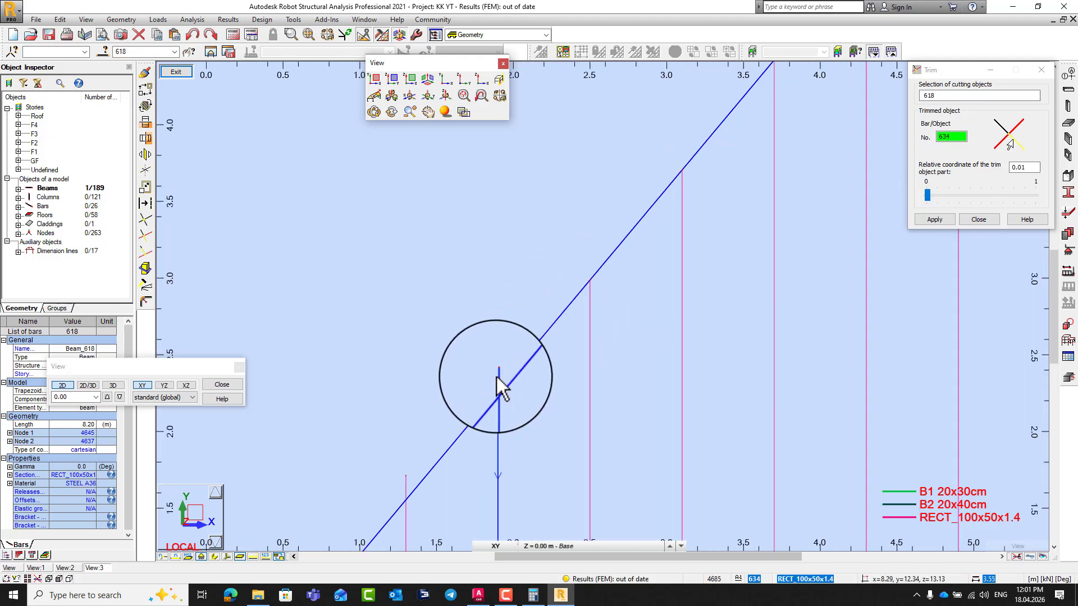
click(405, 488)
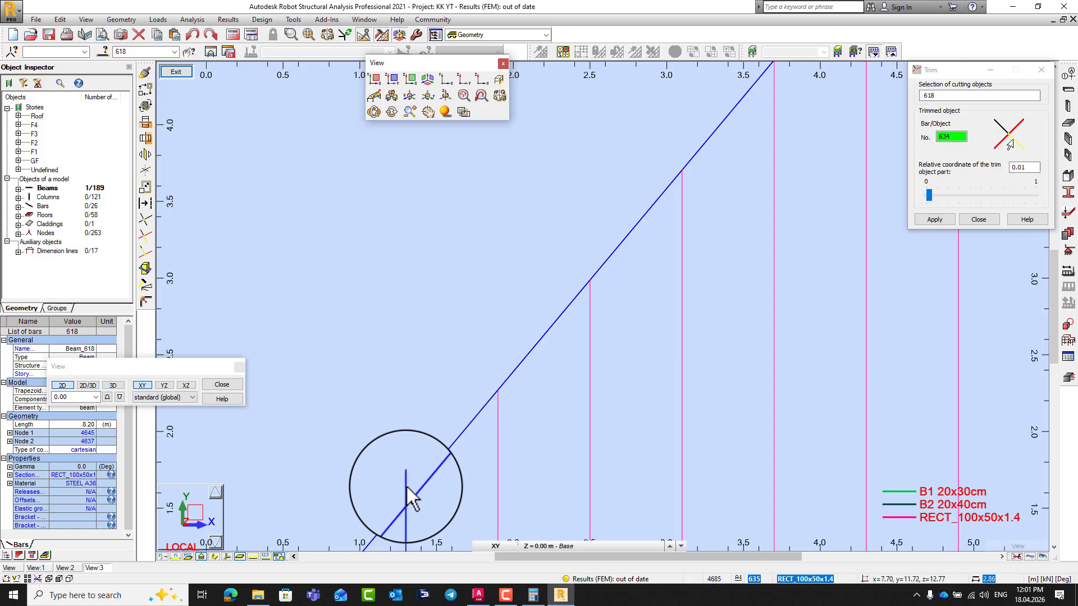
scroll(715, 157, down, 2)
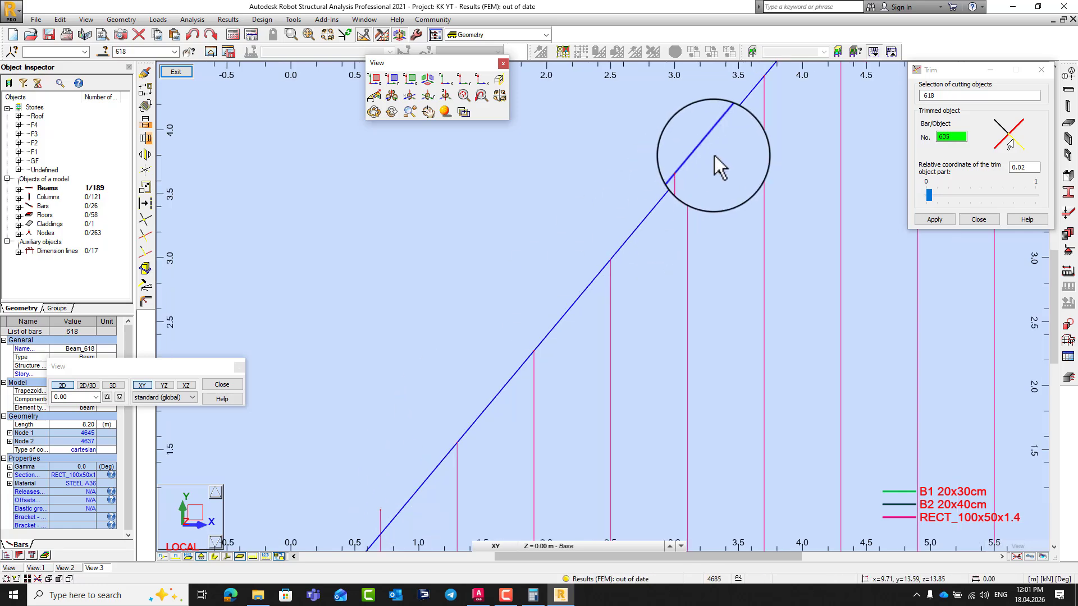
scroll(539, 370, up, 2)
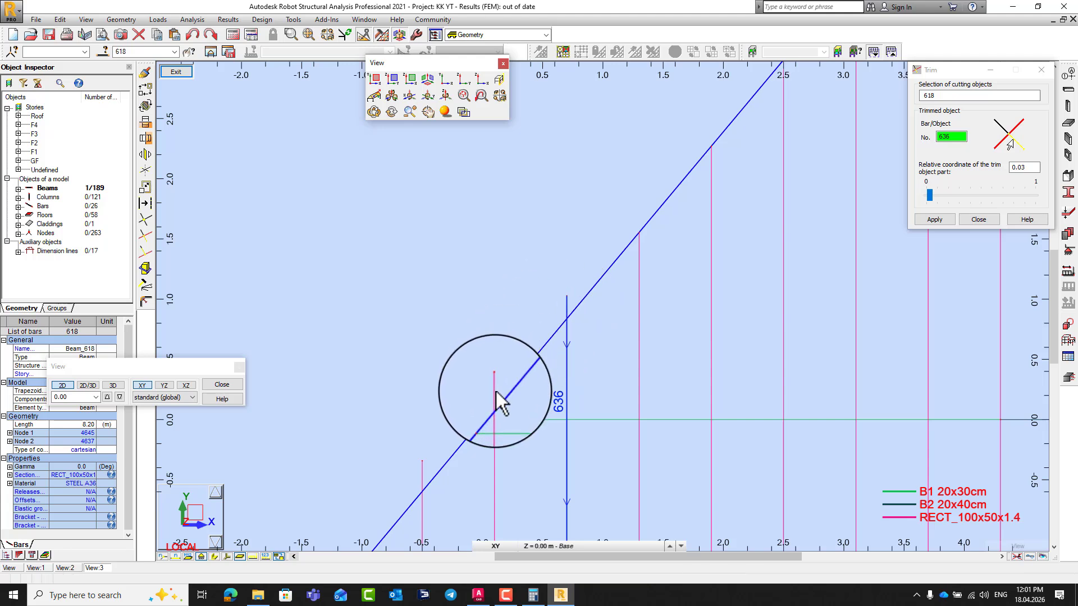
click(496, 392)
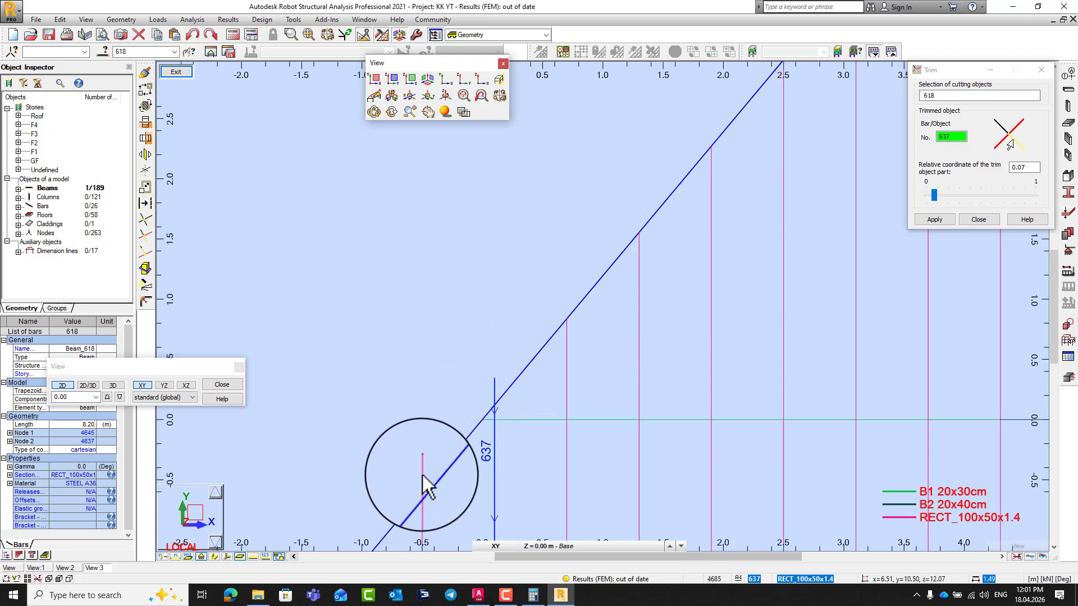
click(422, 475)
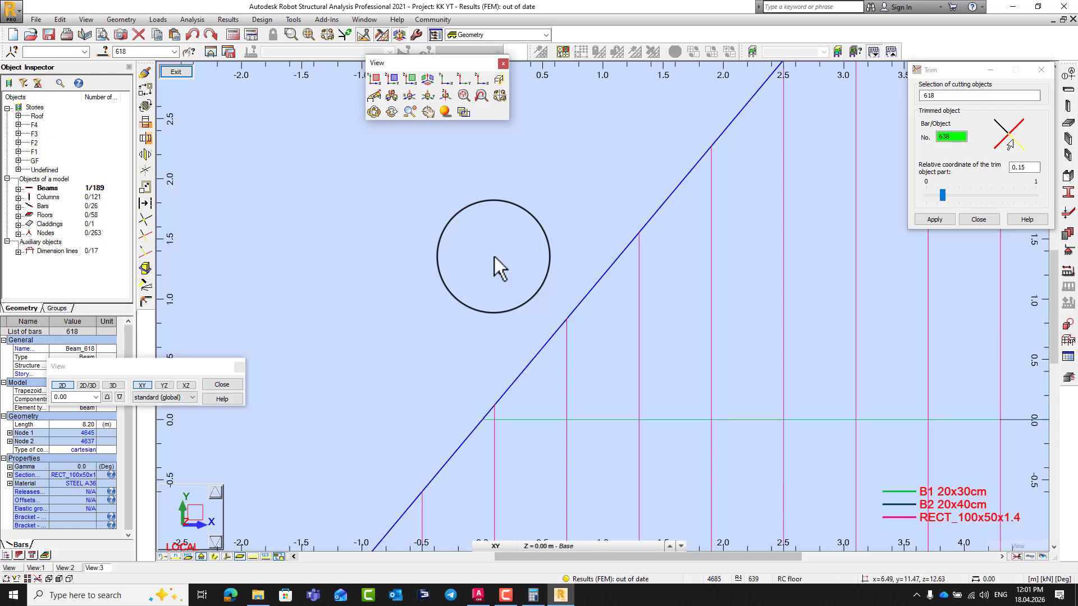
- Finish the trim command, inspect the rafter ends along the eave beam, and return from the plan to the 3D model
scroll(494, 257, down, 2)
click(980, 220)
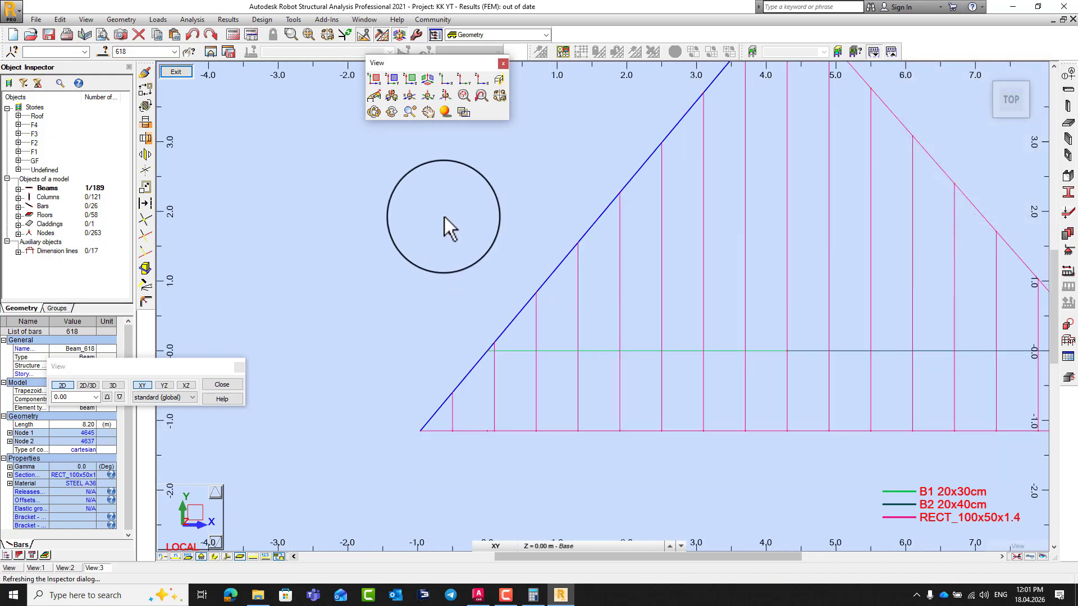
scroll(399, 248, down, 1)
scroll(522, 439, up, 5)
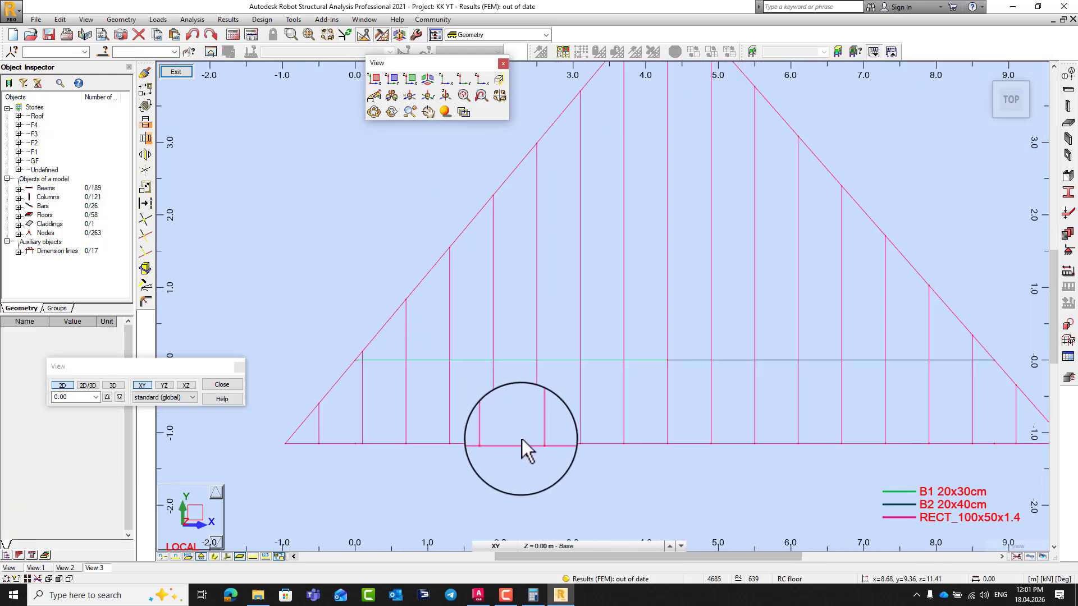
scroll(592, 444, up, 3)
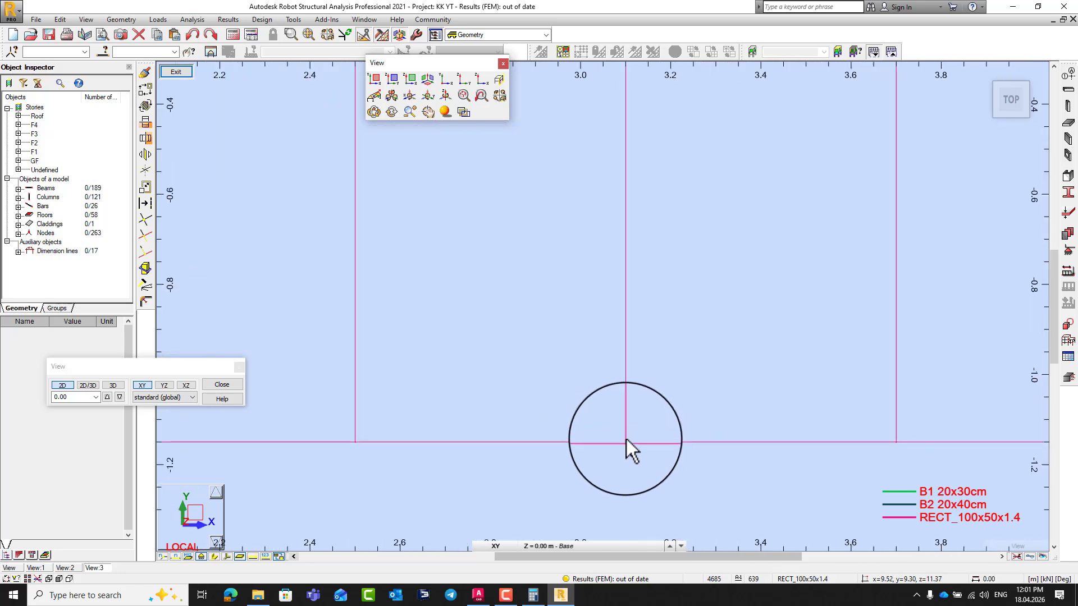
click(167, 76)
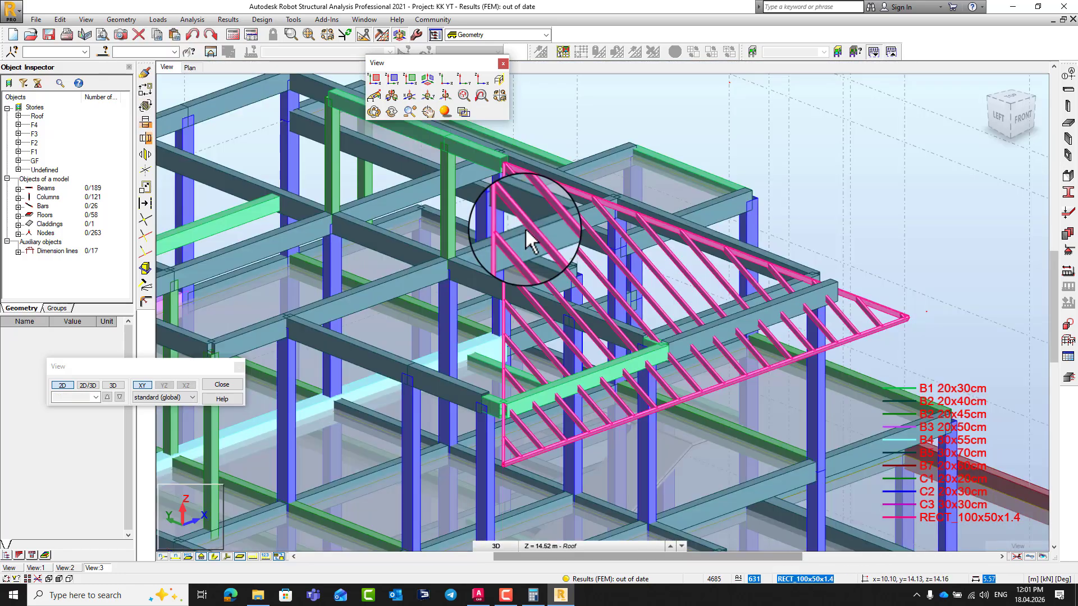
- Examine the triangular rafter framing and its supporting beams from both sides of the 3D model
right_click(829, 173)
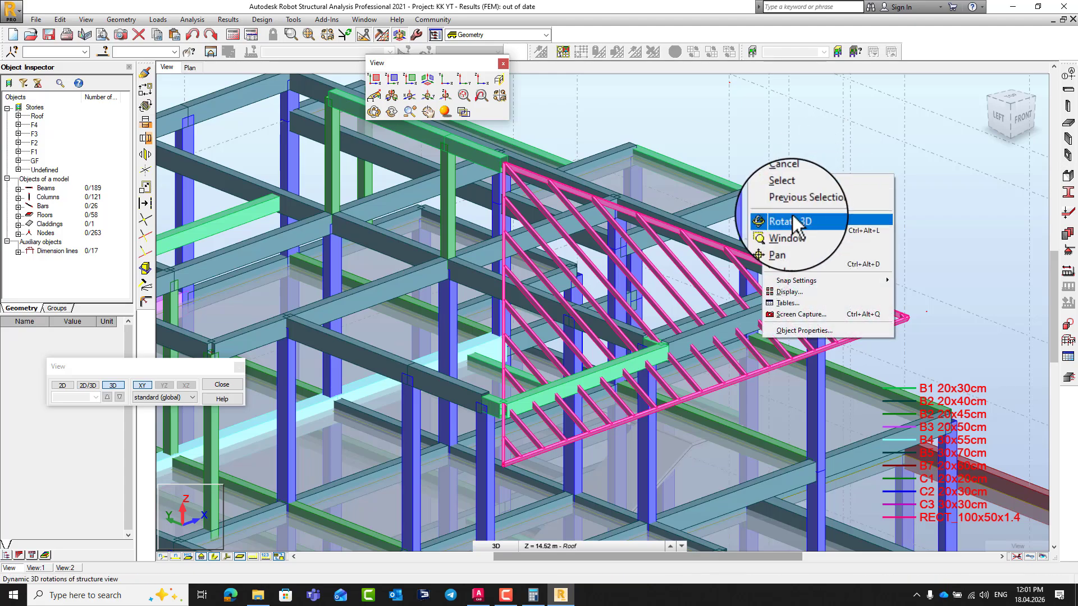
click(793, 217)
mouse_move(800, 216)
mouse_down()
mouse_move(847, 208)
mouse_move(815, 244)
mouse_move(746, 262)
mouse_move(604, 402)
mouse_move(587, 390)
mouse_move(573, 280)
mouse_move(545, 323)
mouse_move(561, 326)
mouse_move(537, 319)
mouse_move(546, 305)
mouse_move(668, 302)
mouse_move(645, 299)
mouse_move(601, 329)
mouse_move(712, 294)
mouse_move(803, 247)
mouse_up()
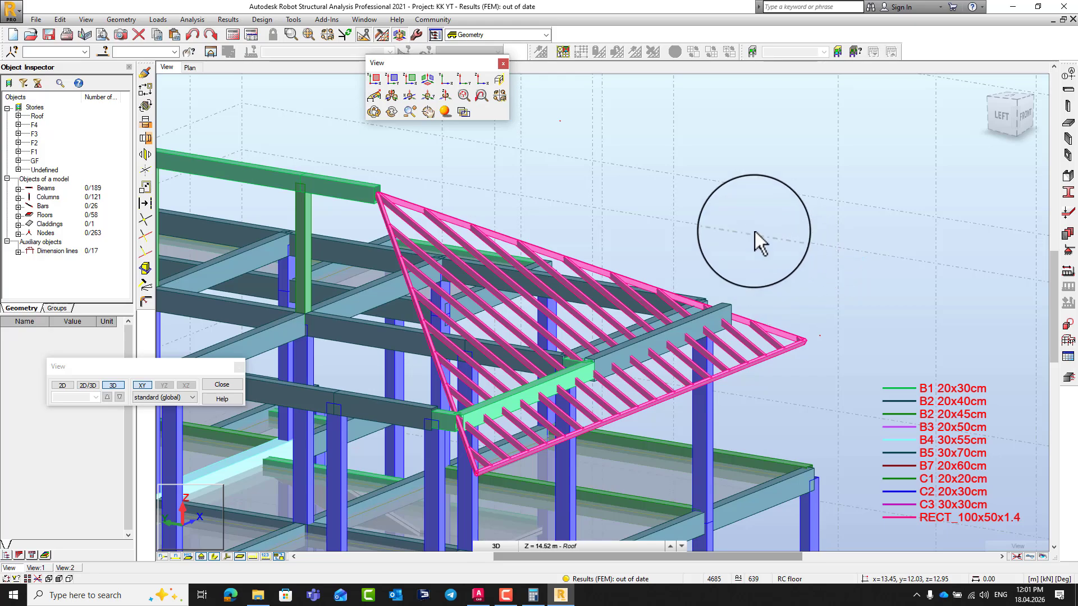
right_click(727, 233)
click(704, 257)
drag(708, 250, 551, 238)
right_click(553, 180)
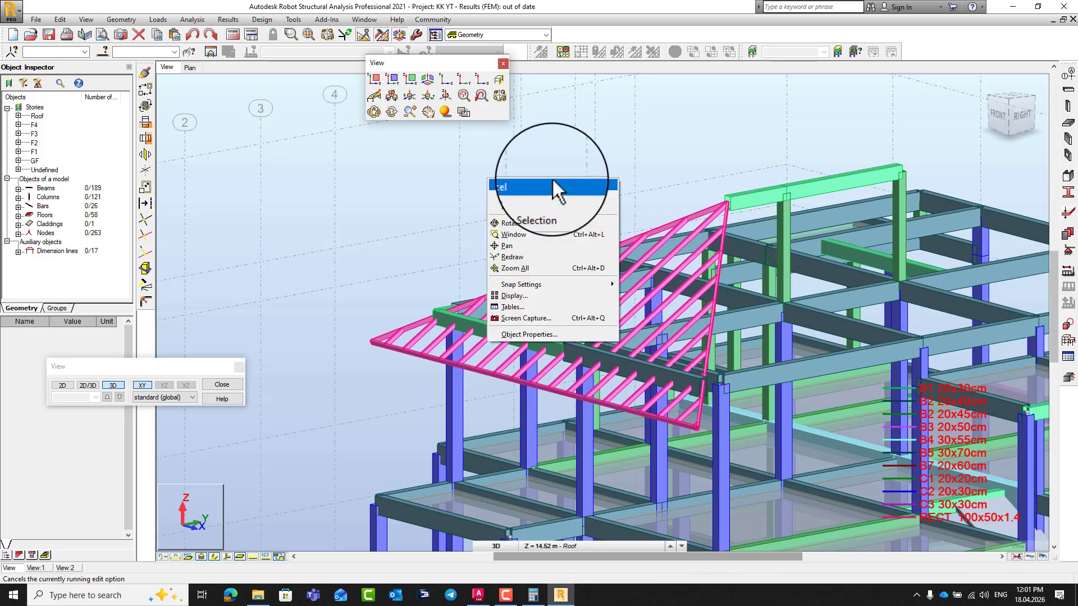
click(552, 179)
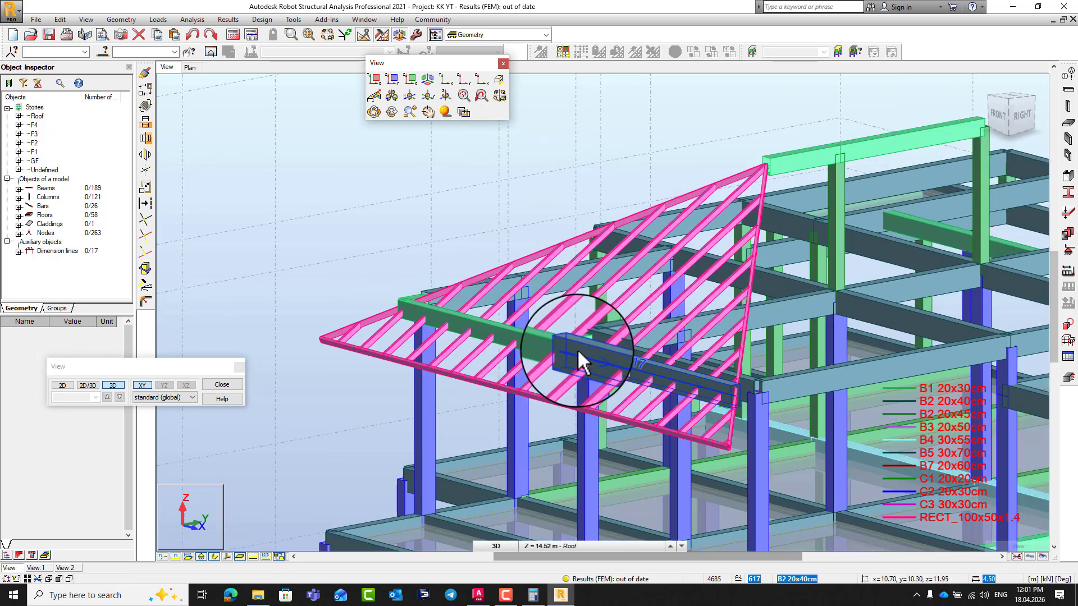
- Assign the B1 20x30cm section to beam 617, which runs beneath the rafters parallel to the eave
click(578, 354)
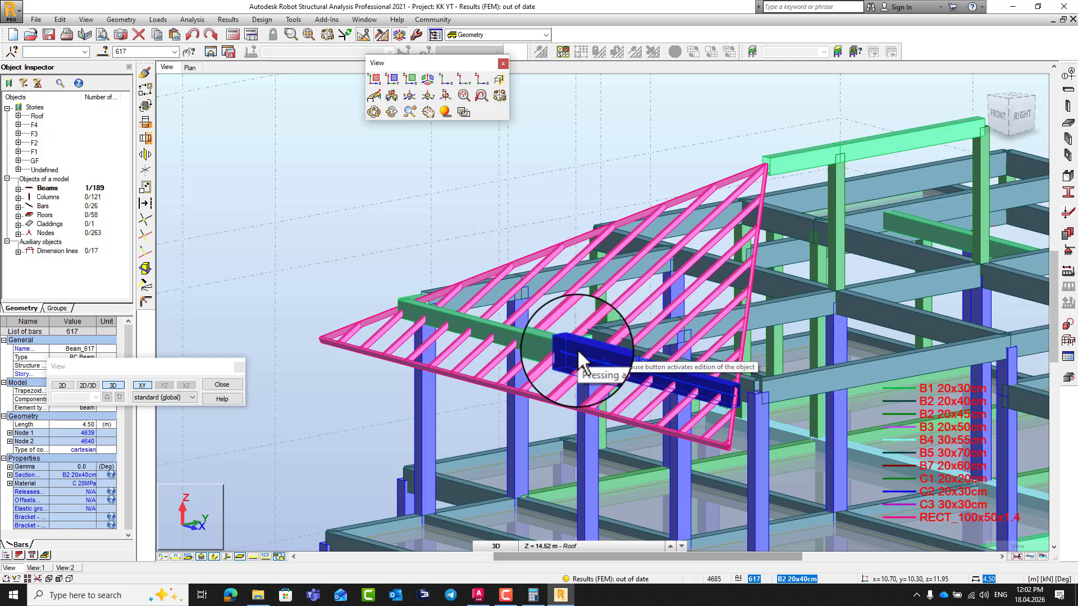
click(510, 211)
right_click(376, 263)
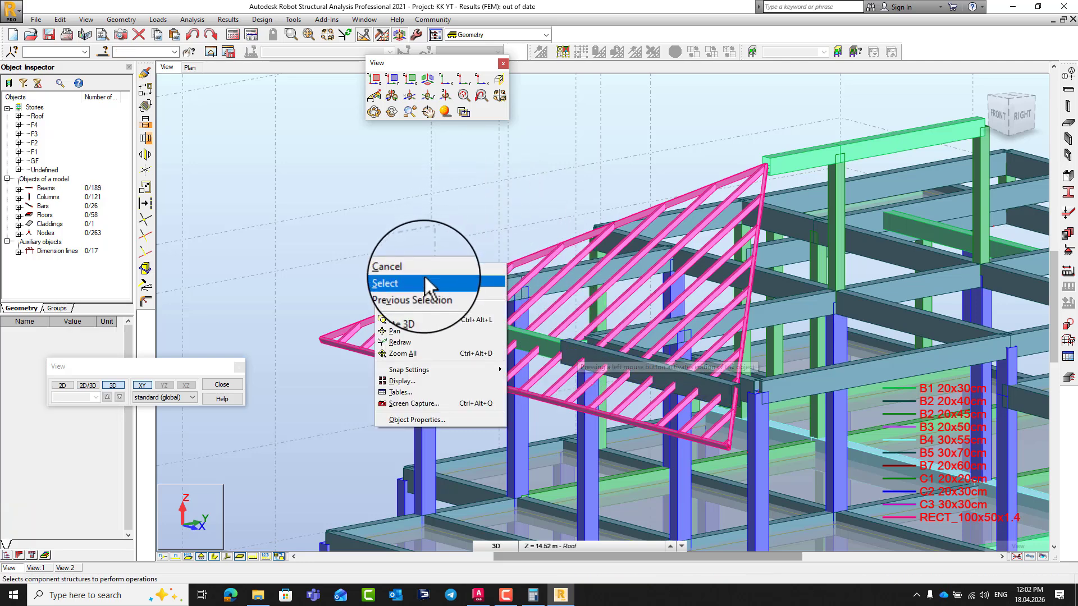
click(412, 309)
mouse_move(414, 309)
mouse_down()
mouse_move(593, 309)
mouse_move(658, 291)
mouse_up()
scroll(569, 301, down, 2)
scroll(674, 286, up, 2)
right_click(834, 261)
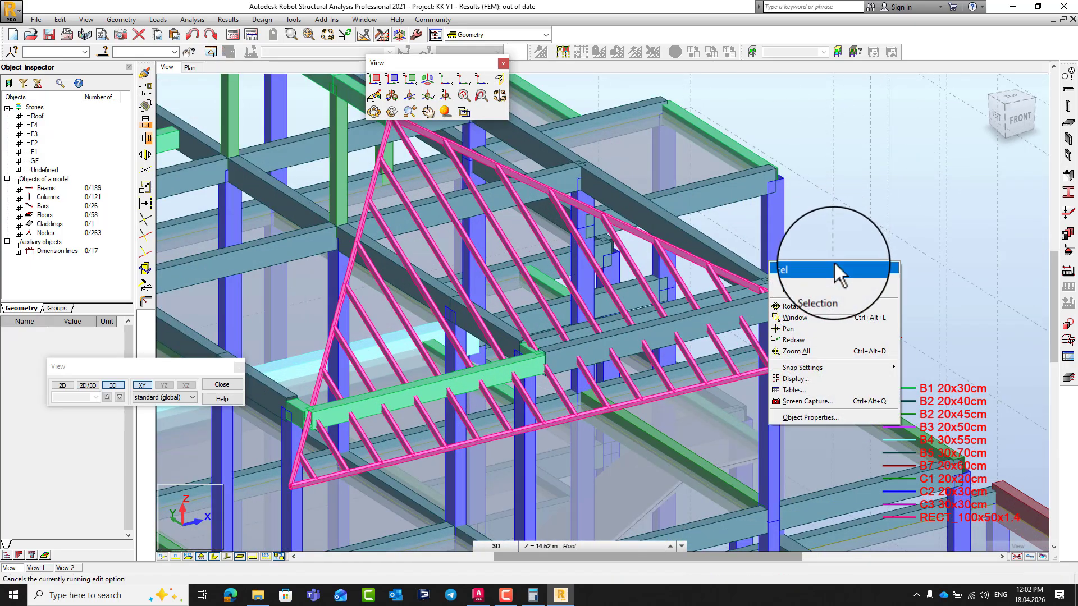
click(835, 268)
click(685, 332)
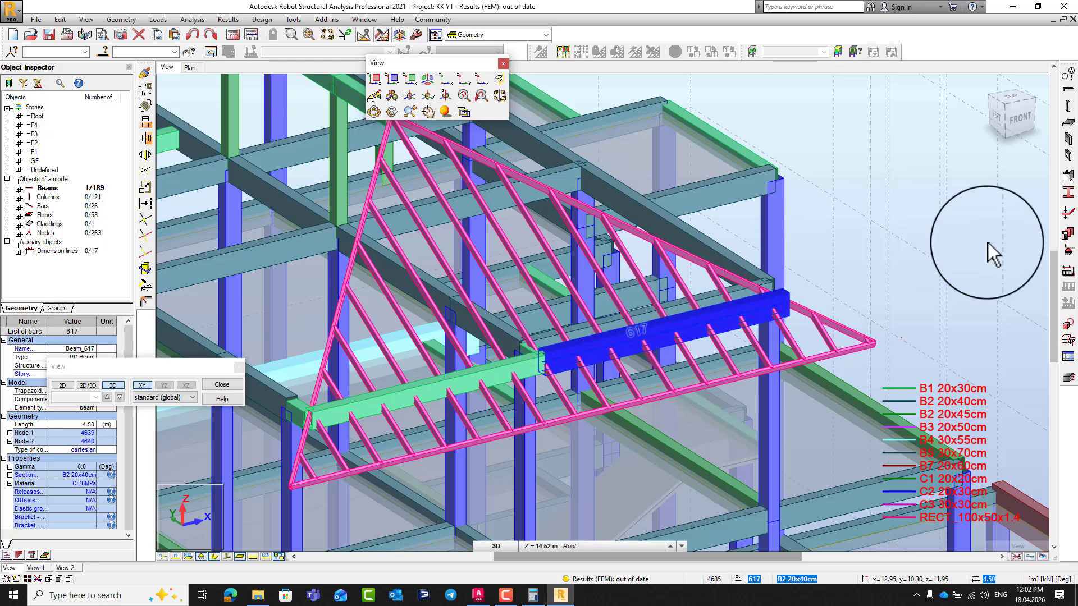
click(1067, 192)
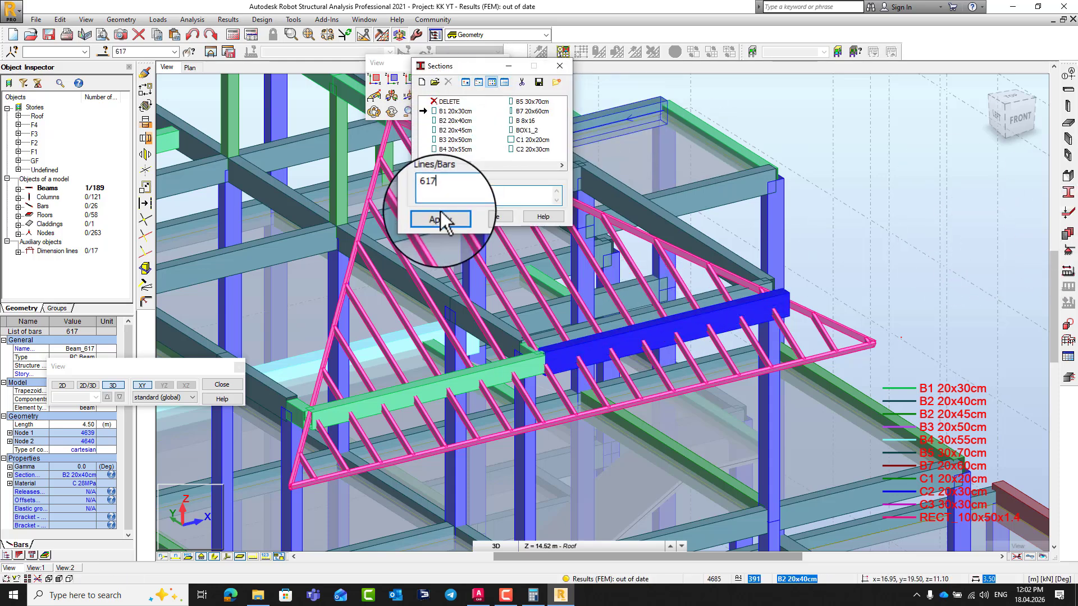
click(440, 216)
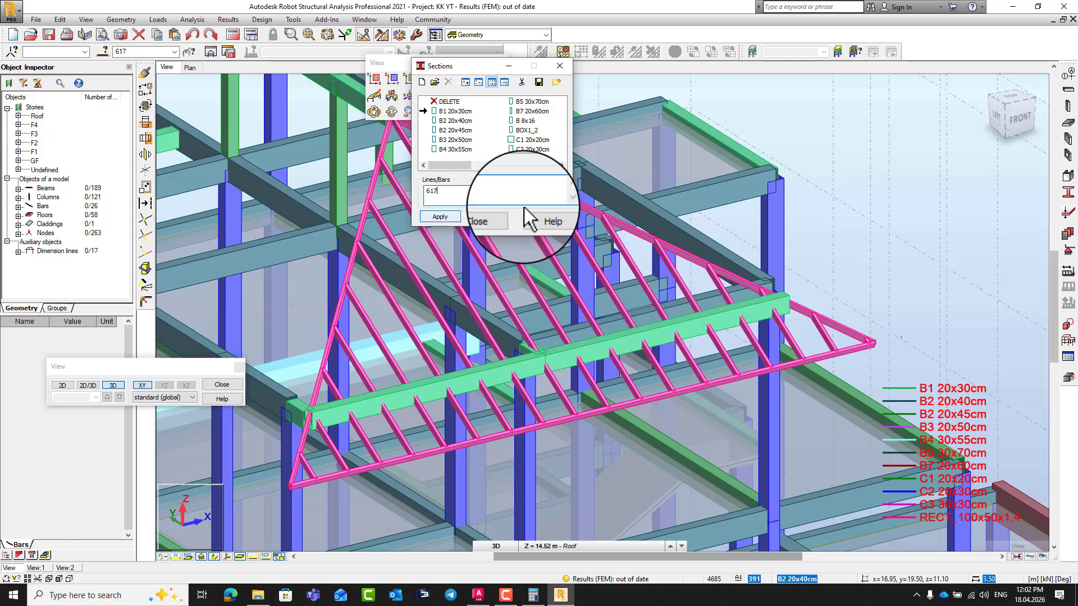
click(520, 215)
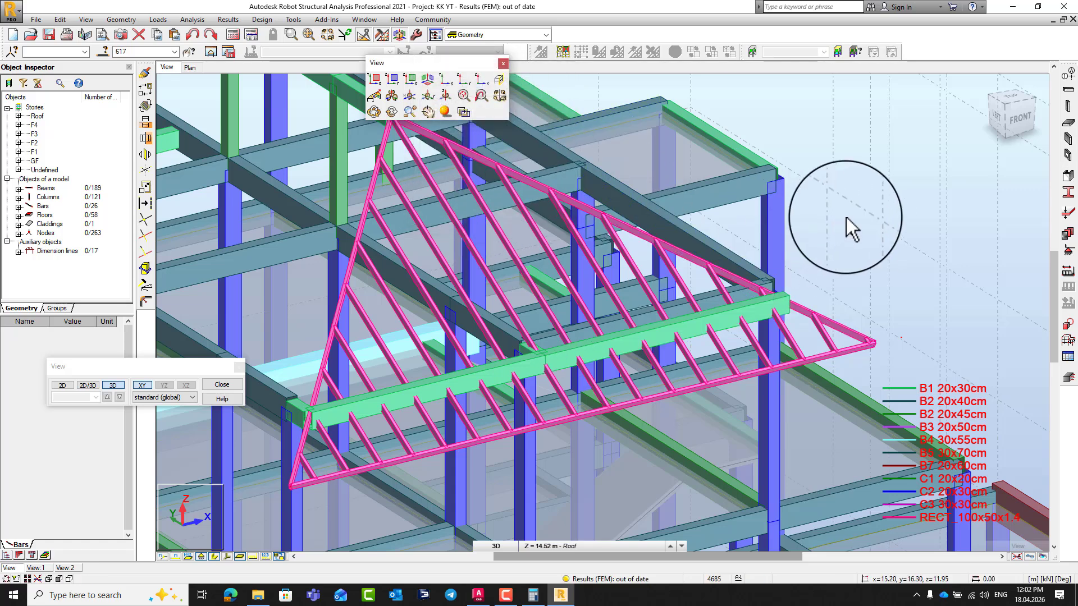
- Copy the short 0.50 m beam 458 by a vector of 4.50, 0.00, 0.00 to the far end of beam 617
scroll(531, 348, up, 2)
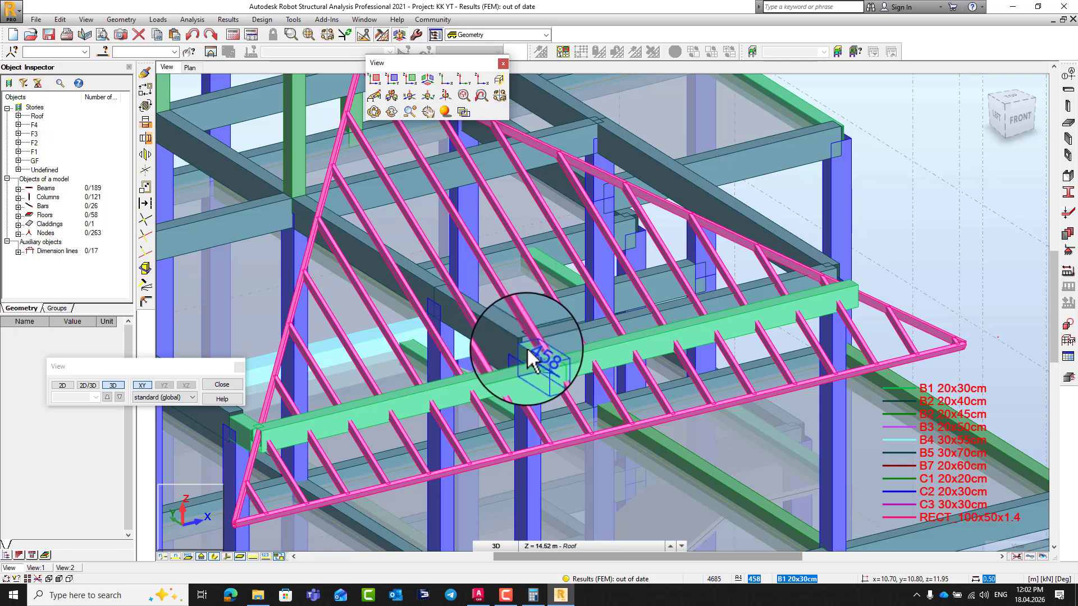
click(531, 359)
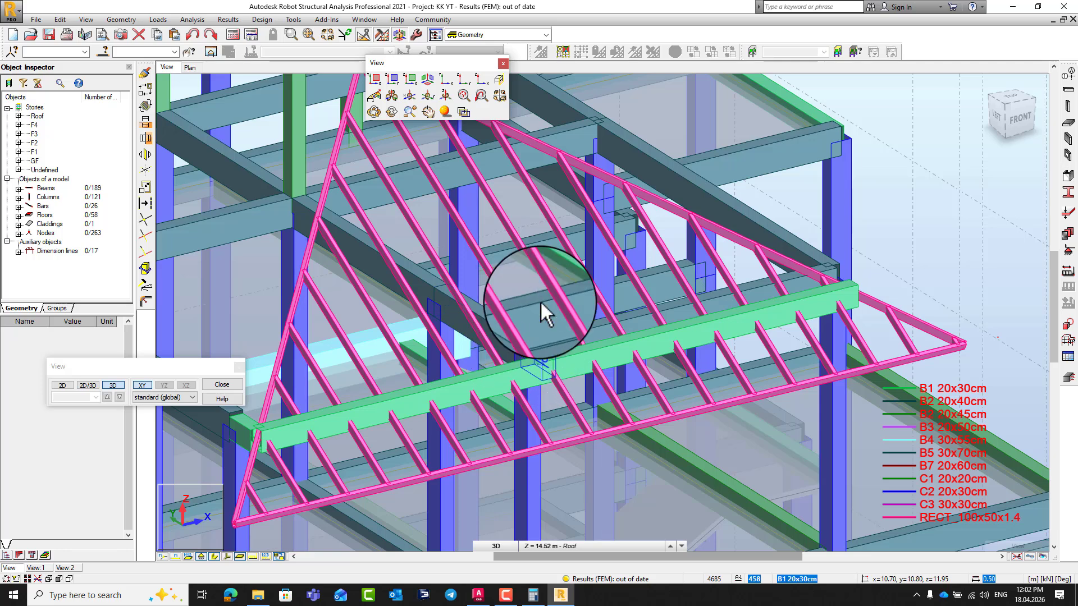
click(146, 90)
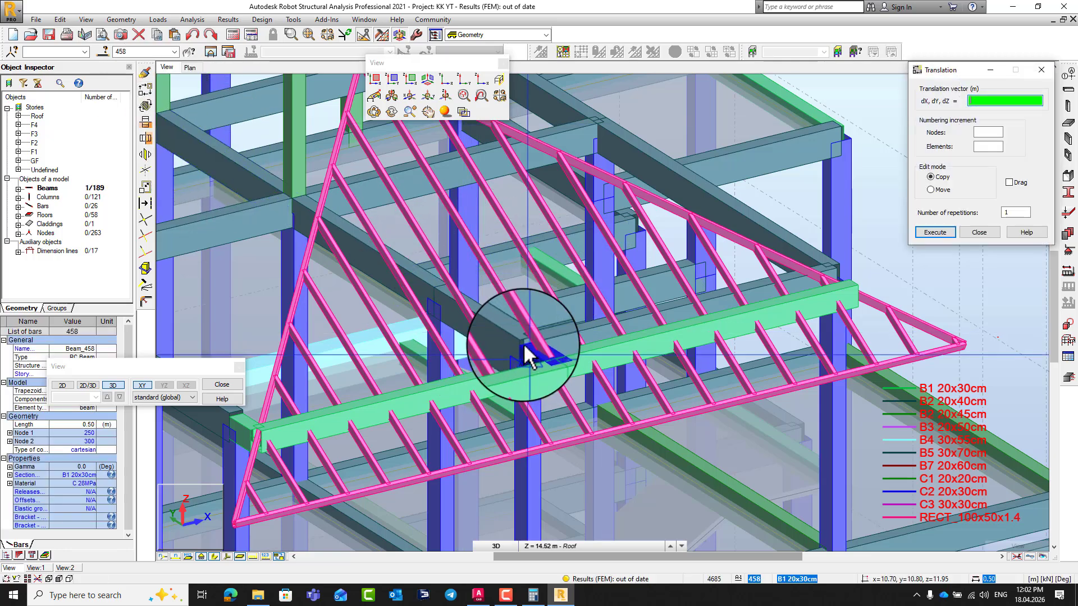
click(528, 354)
click(833, 268)
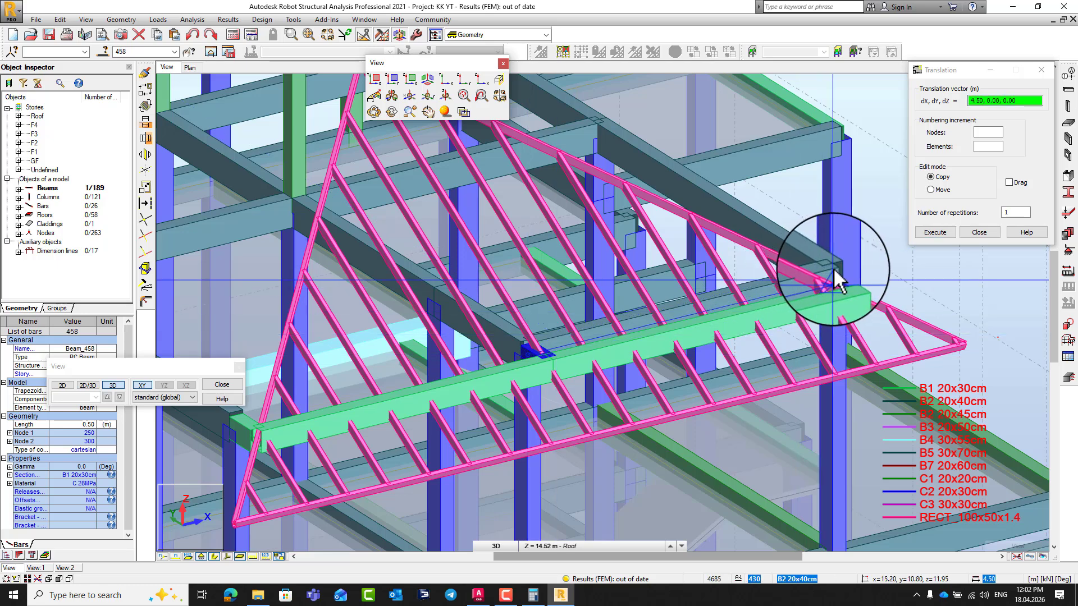
click(952, 234)
- Examine the ridge beam and its posts behind the hip framing from the building's front-left side
scroll(926, 213, down, 1)
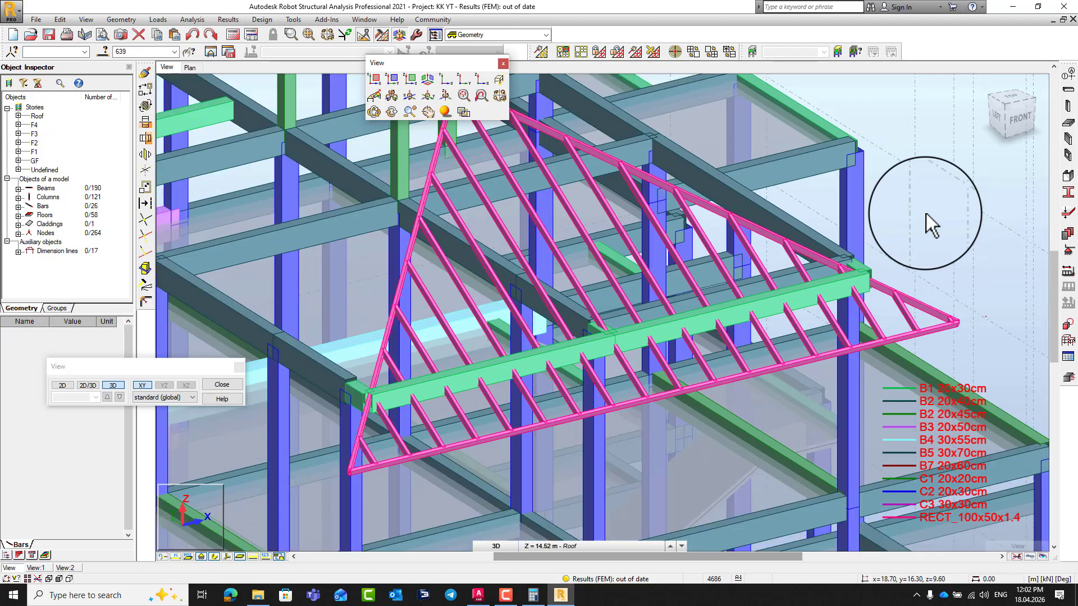
scroll(926, 213, down, 2)
right_click(843, 224)
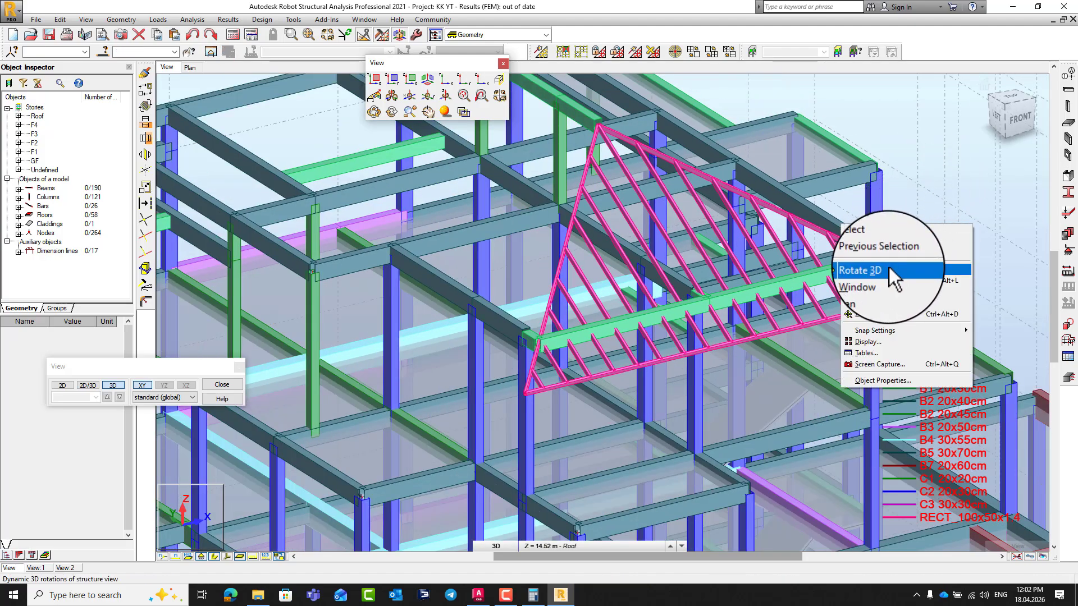
click(888, 265)
mouse_move(823, 258)
mouse_down()
mouse_move(830, 312)
mouse_move(753, 305)
mouse_move(678, 270)
mouse_move(594, 316)
mouse_move(574, 268)
mouse_move(561, 261)
mouse_move(553, 283)
mouse_move(540, 277)
mouse_up()
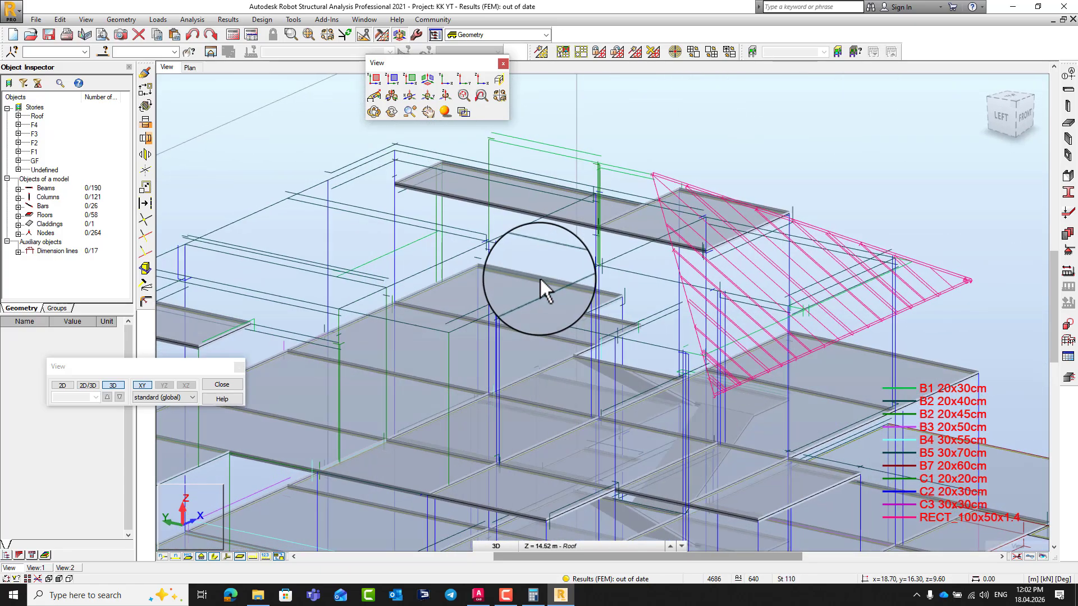
right_click(676, 104)
click(705, 130)
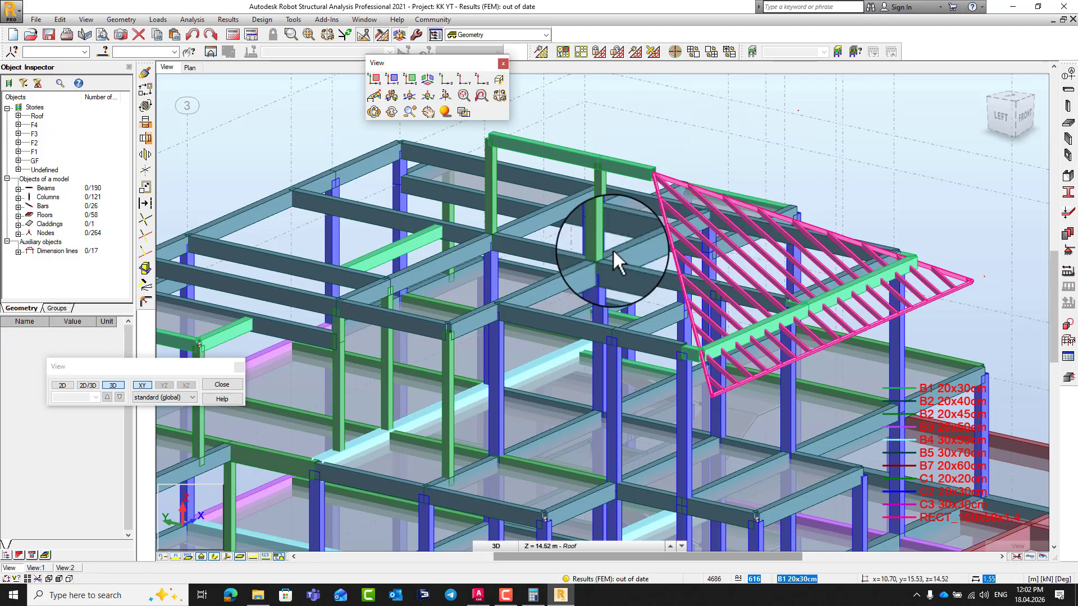
- Switch to the villa drawing in AutoCAD and examine the ridge junction on the 30° roof plan
click(478, 595)
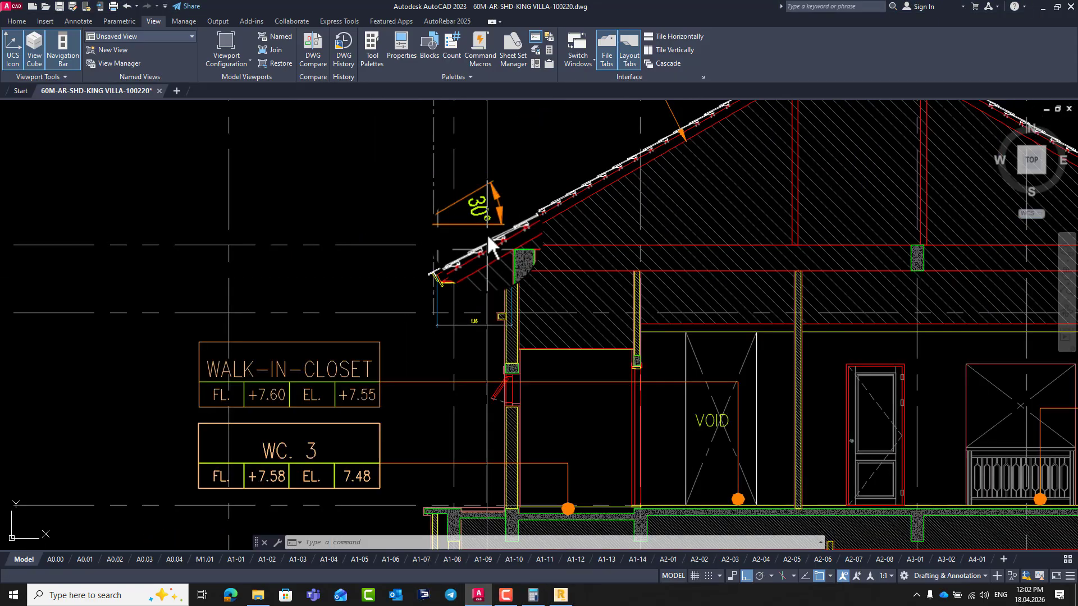
scroll(488, 242, down, 8)
mouse_move(613, 409)
middle_down()
mouse_move(601, 64)
mouse_move(577, 48)
middle_up()
middle_drag(561, 371, 539, 18)
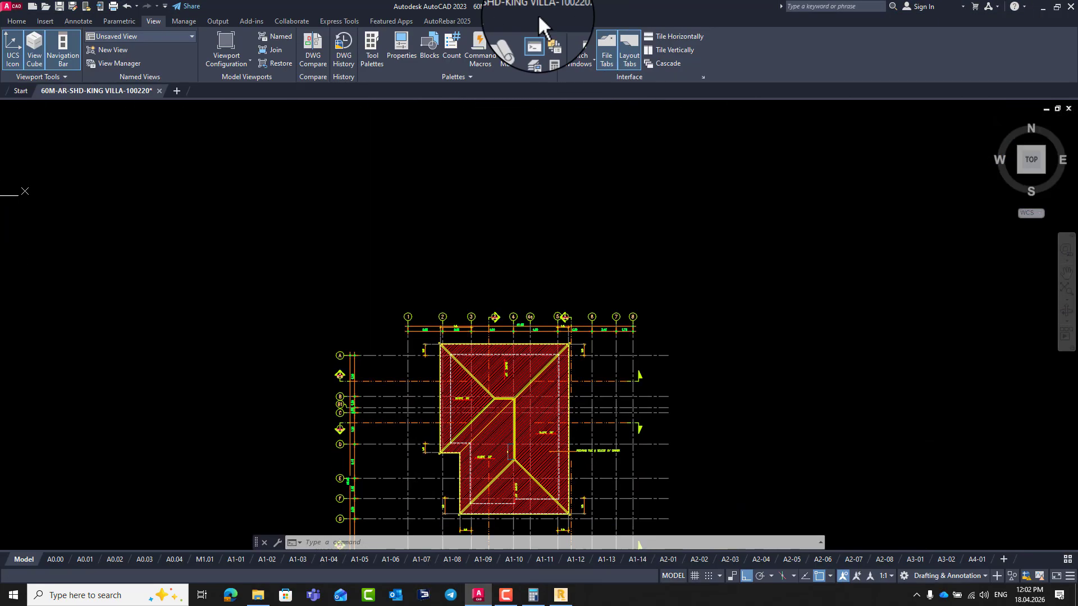
middle_drag(544, 334, 570, 188)
scroll(511, 307, up, 3)
scroll(511, 272, down, 1)
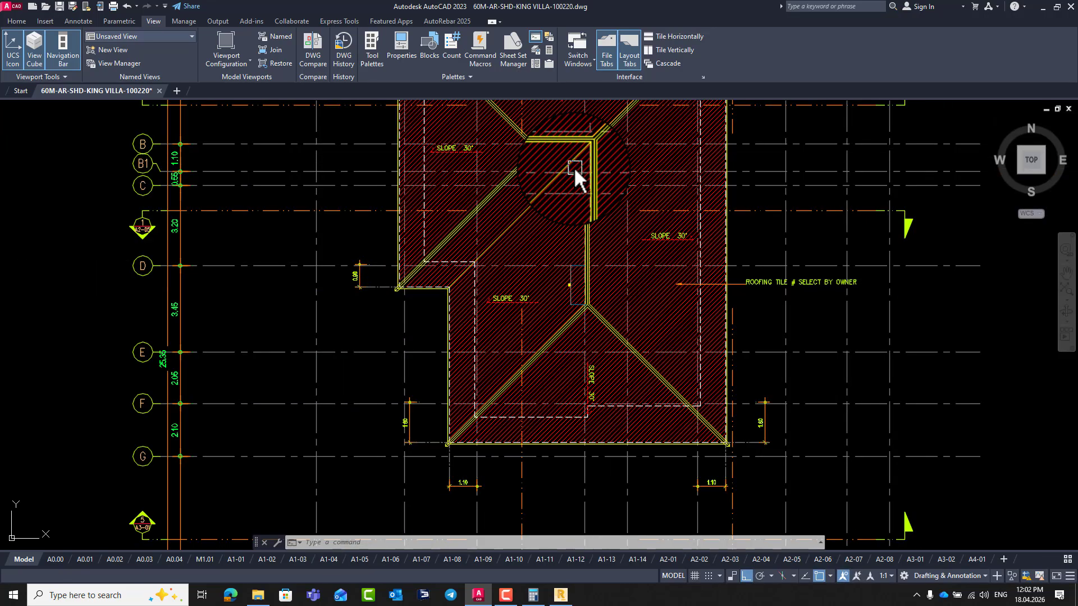
scroll(588, 174, up, 6)
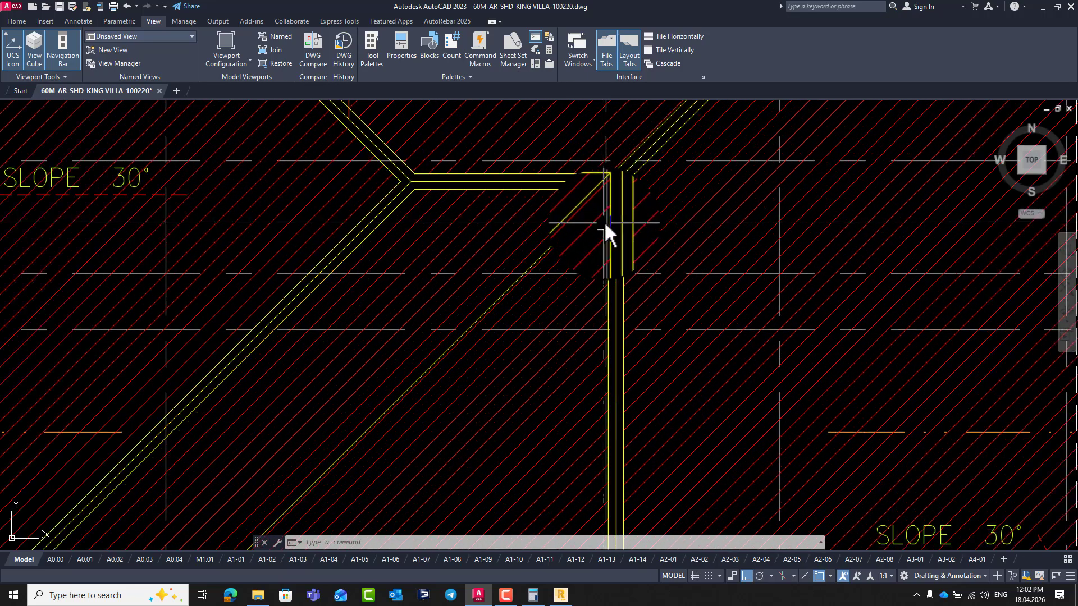
scroll(604, 224, down, 4)
scroll(593, 252, up, 2)
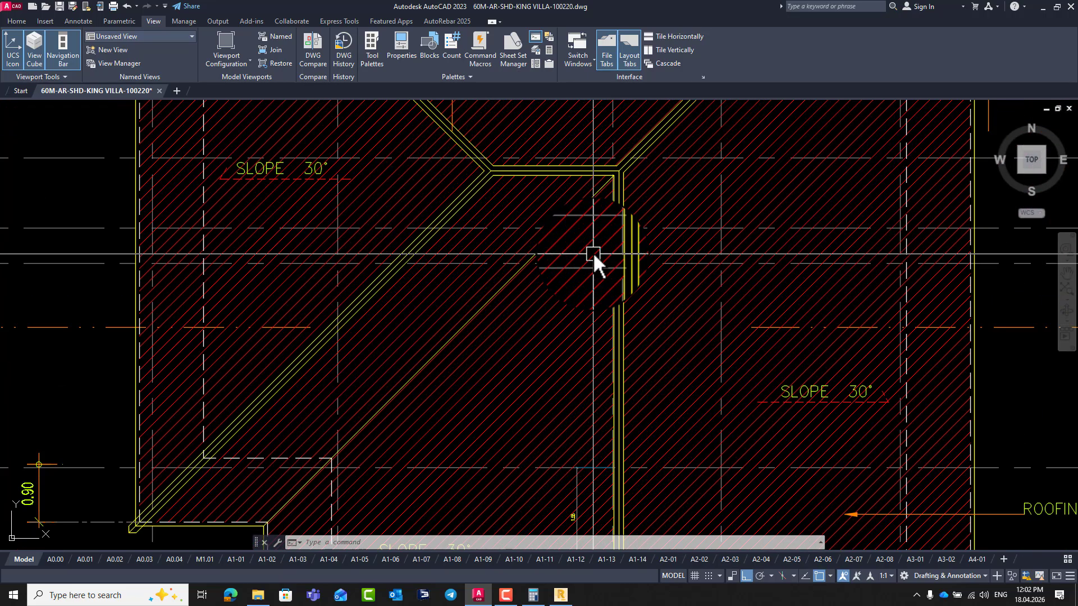
- Add a vertical linear dimension from the corner where the two ridges meet to grid line C
text(dli)
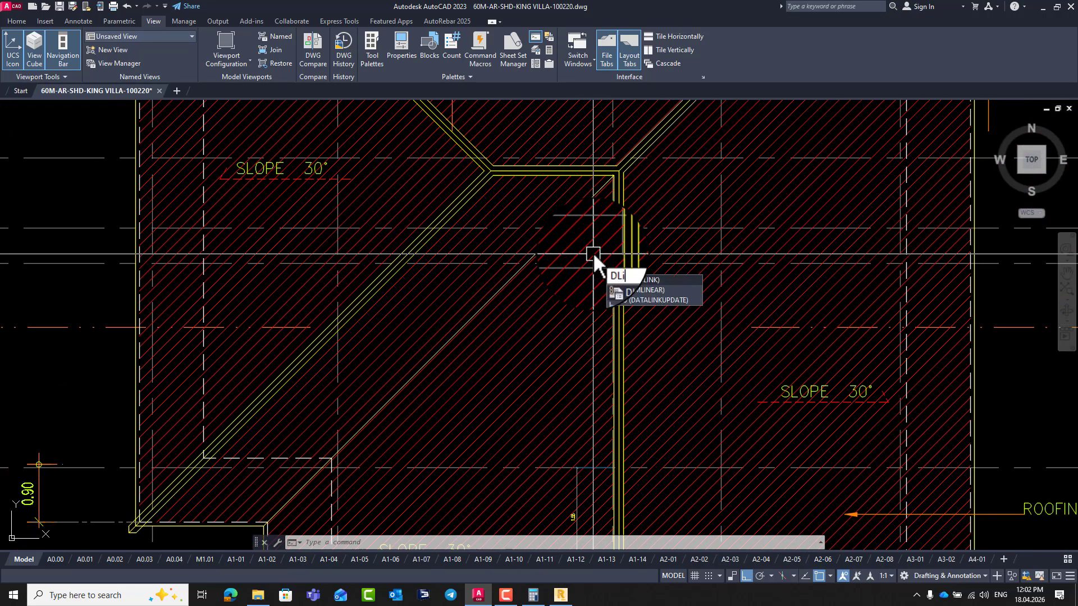
key(Return)
scroll(621, 164, up, 2)
click(617, 177)
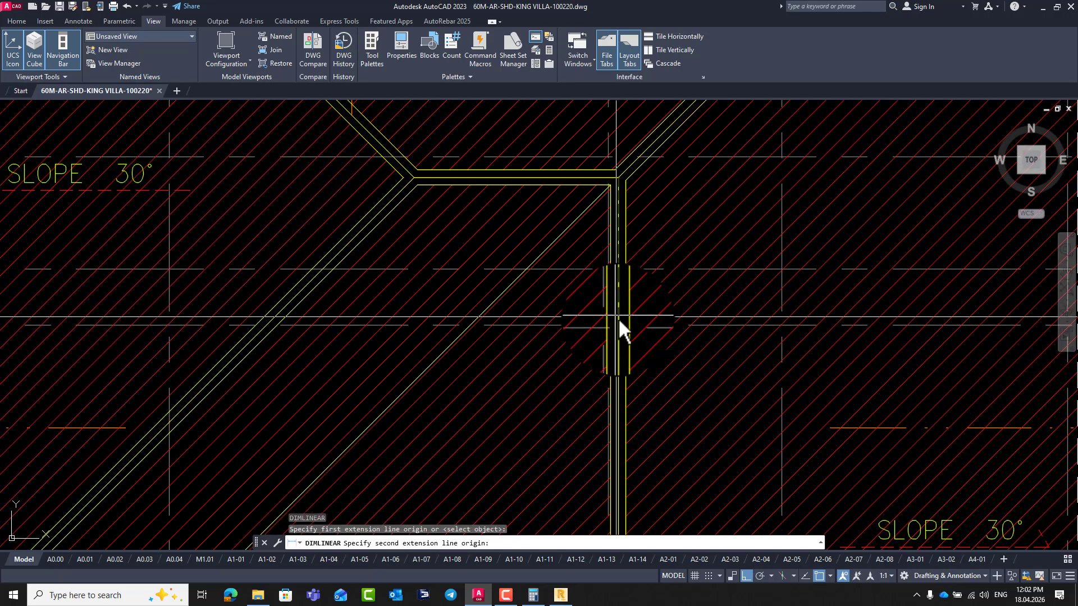
click(618, 324)
click(685, 282)
scroll(685, 243, up, 4)
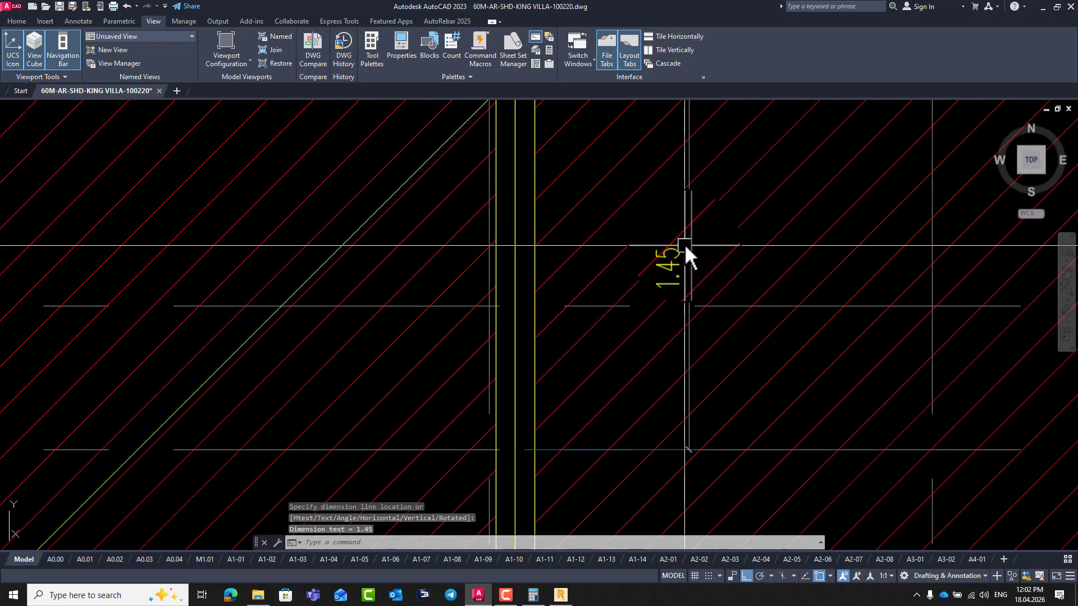
- Switch back to Robot and copy ridge post 614 once with translation vector 0,1.45,0
click(560, 596)
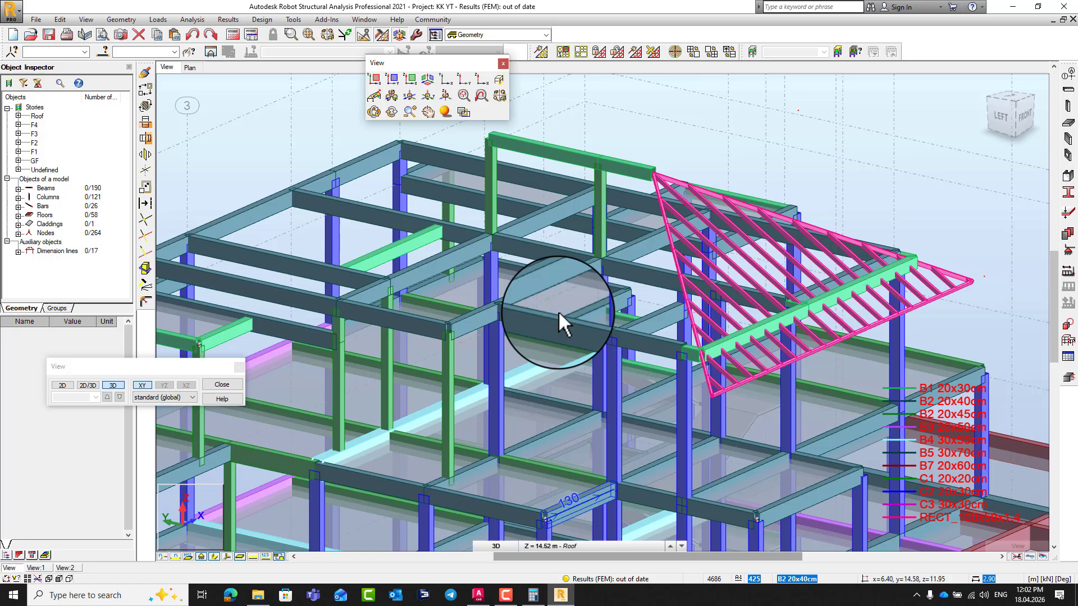
click(494, 166)
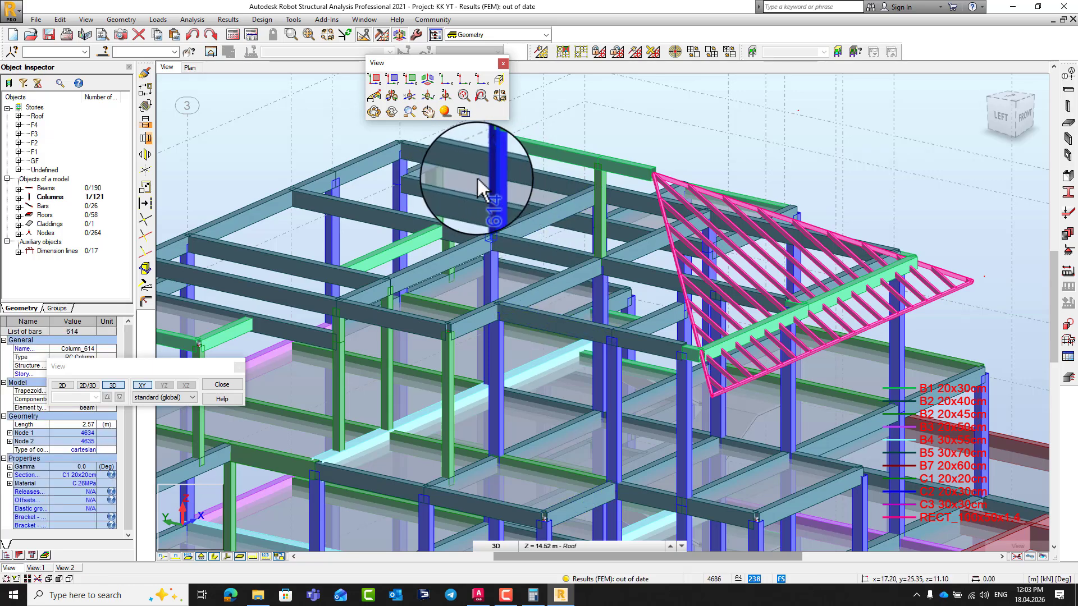
click(974, 106)
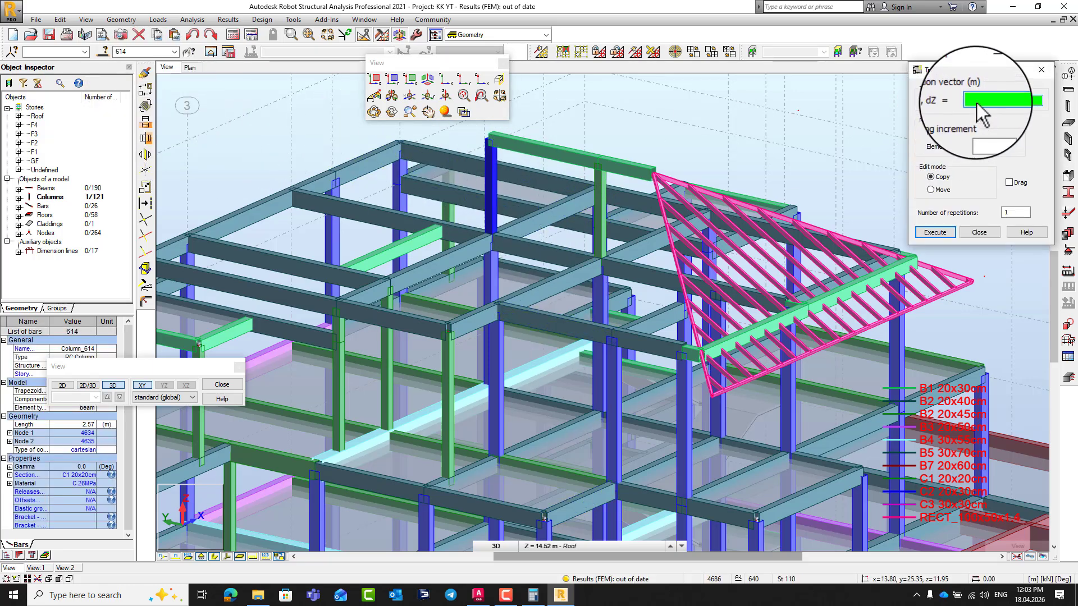
text(0,1.45,0)
click(932, 230)
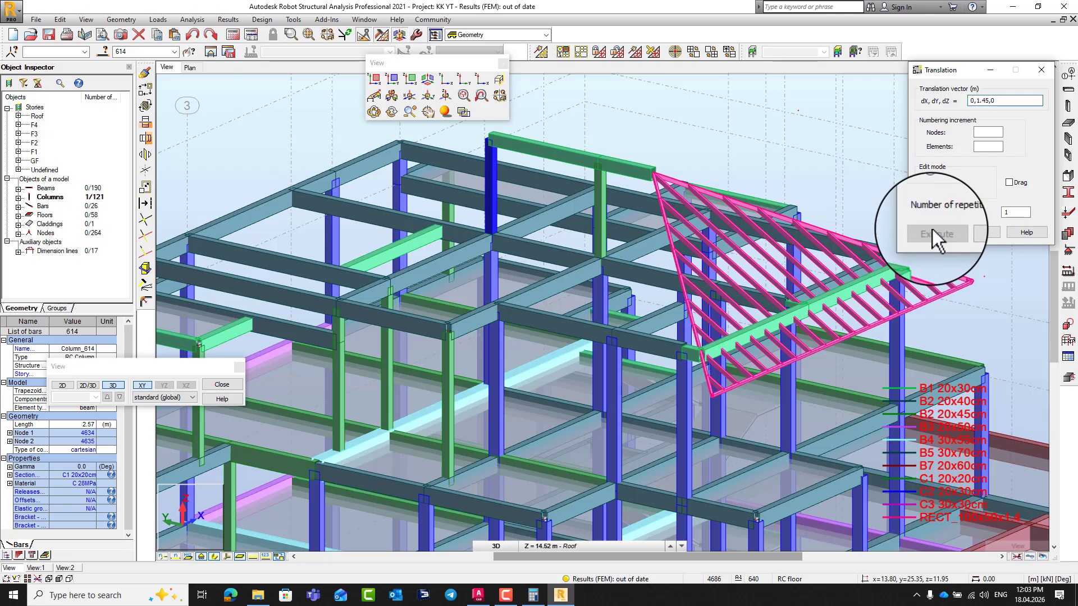
- Switch to the AutoCAD roof plan and add a horizontal linear dimension along the short ridge between its two end junctions
click(985, 232)
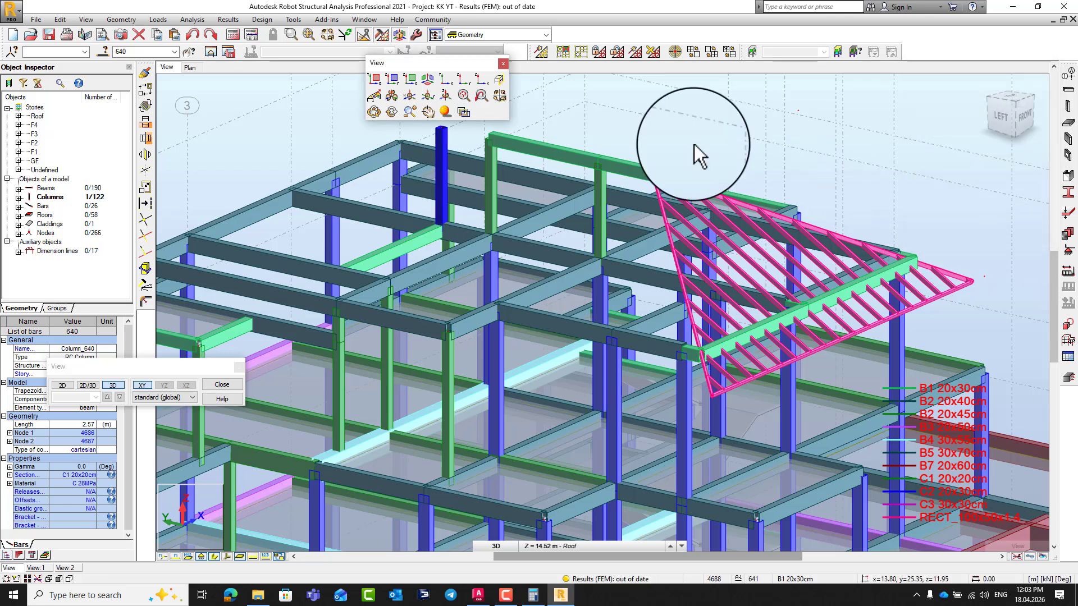
click(478, 595)
scroll(515, 203, down, 5)
scroll(442, 276, up, 5)
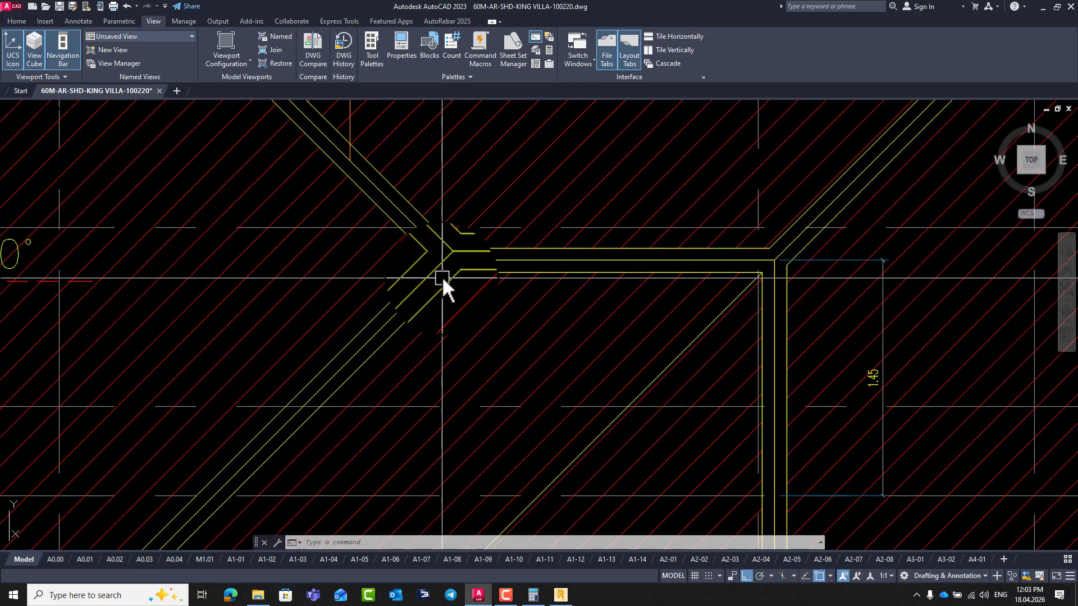
text(dli)
key(Return)
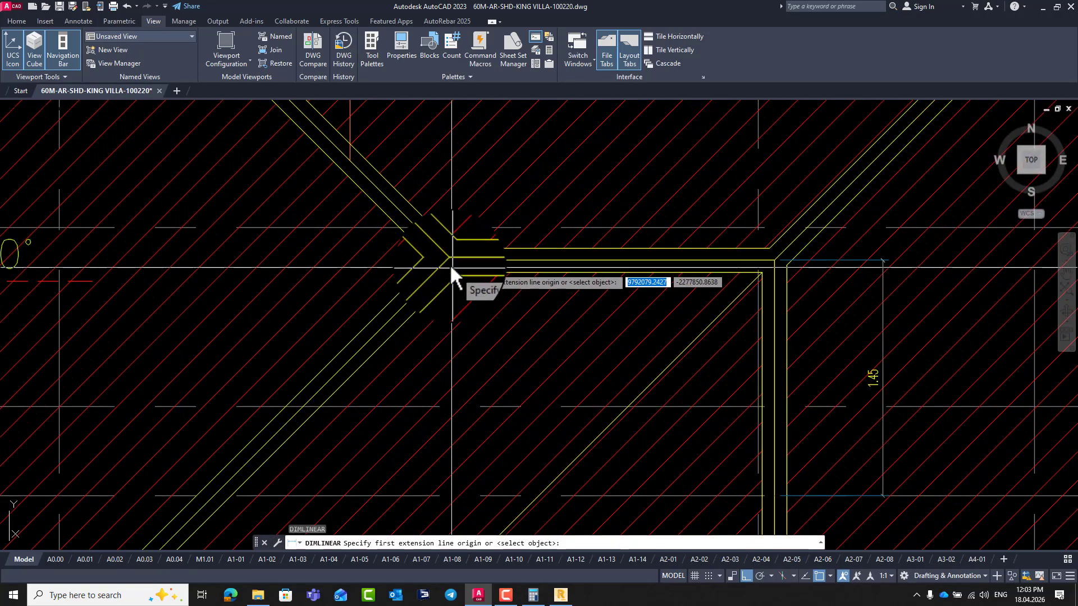
click(449, 260)
click(767, 249)
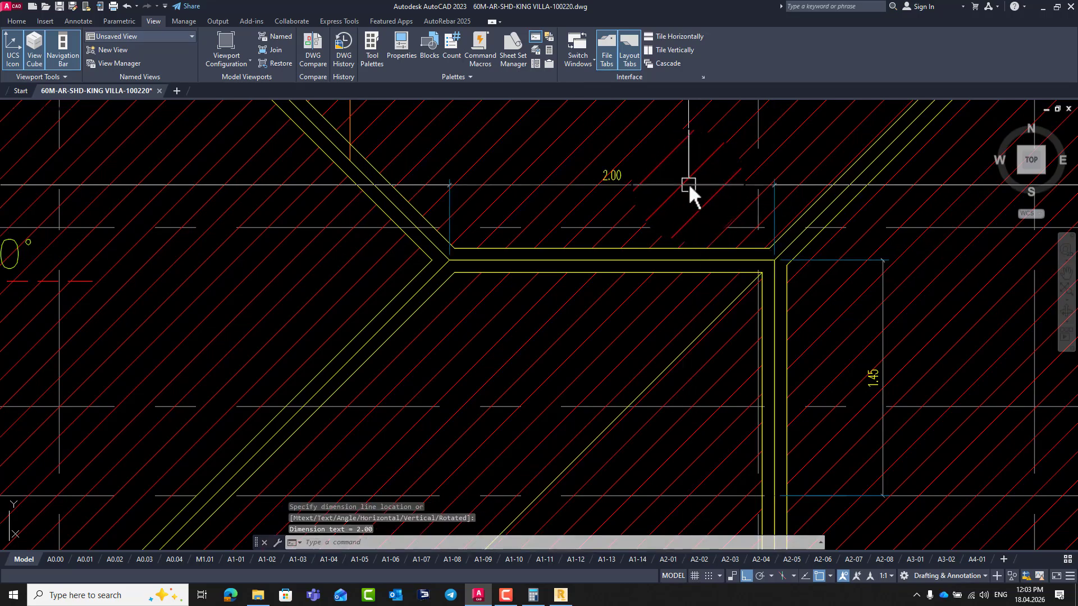
click(615, 190)
- Switch back to Robot and copy the newly added ridge corner post once with translation vector -2
click(561, 594)
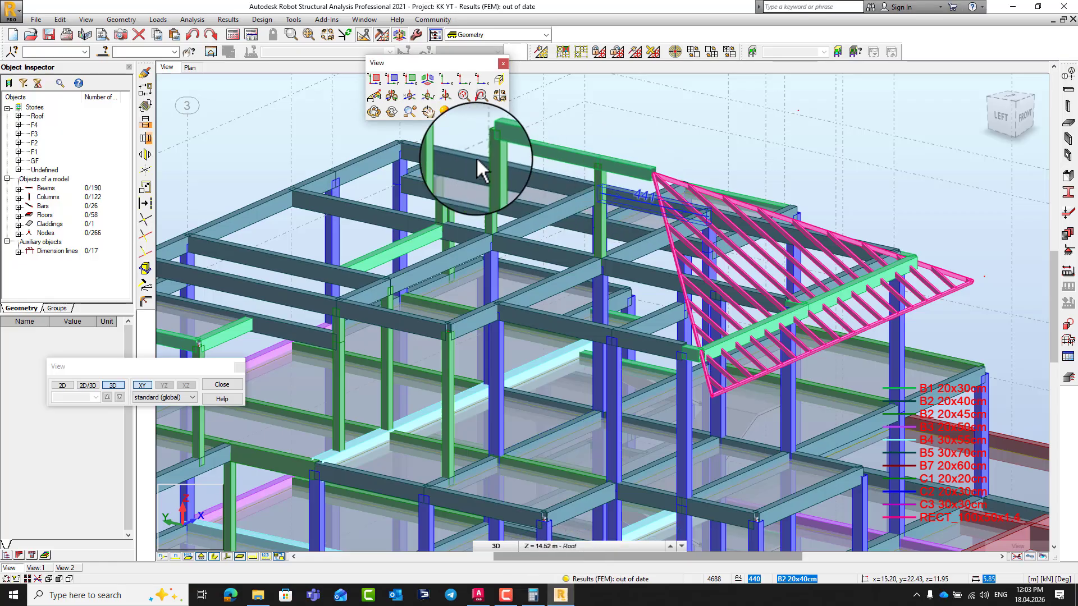
click(442, 153)
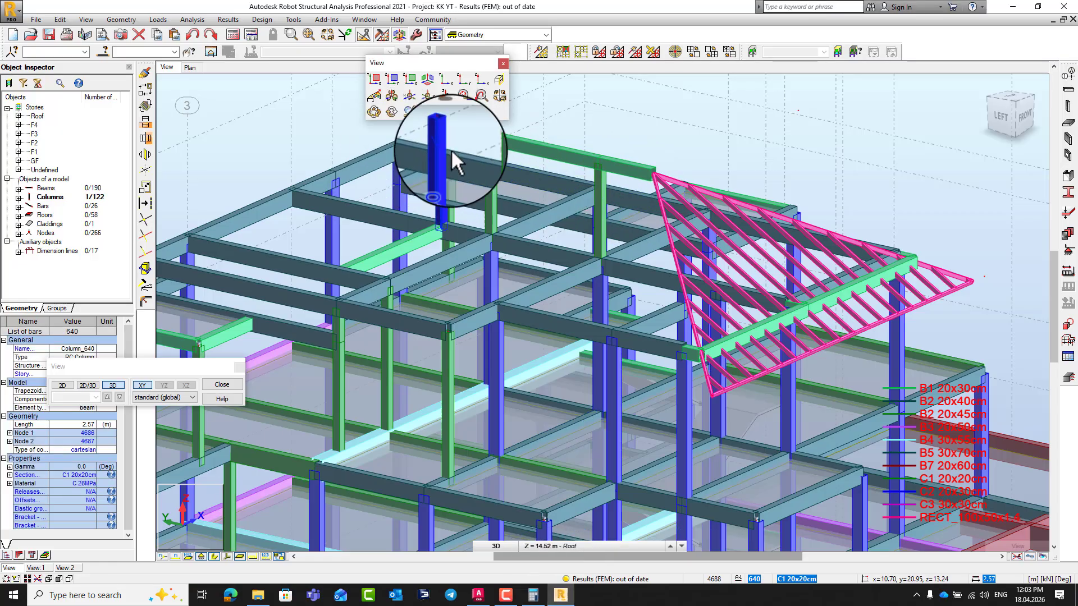
click(145, 89)
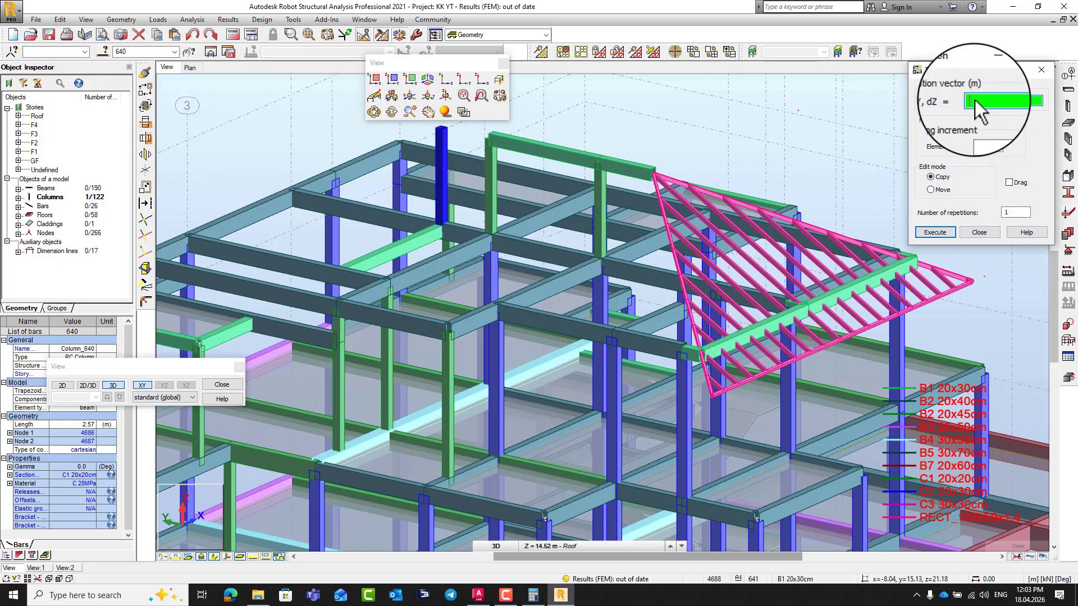
text(-2)
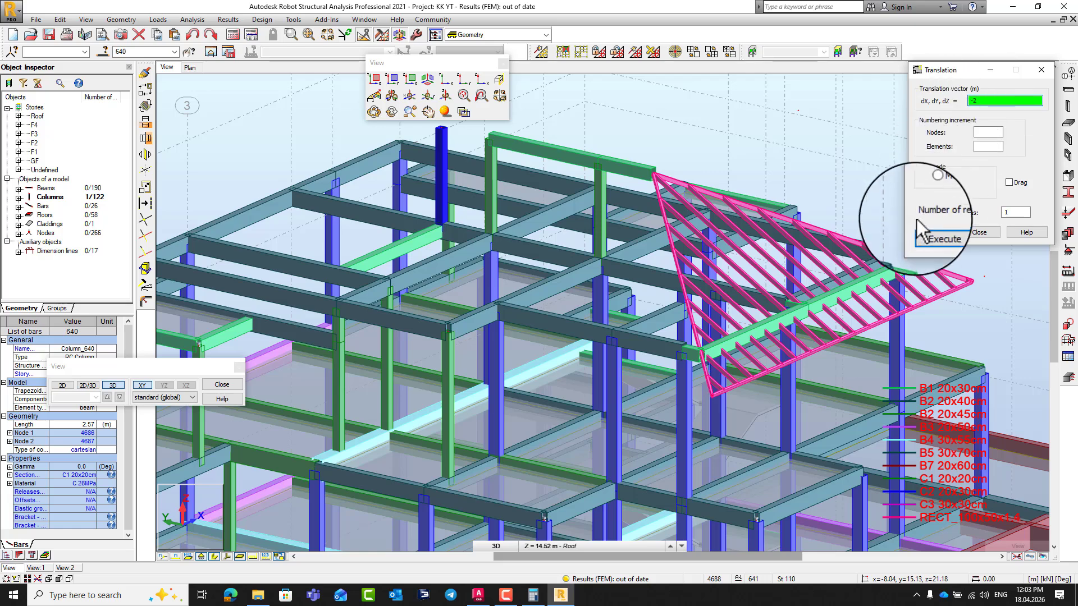
click(921, 237)
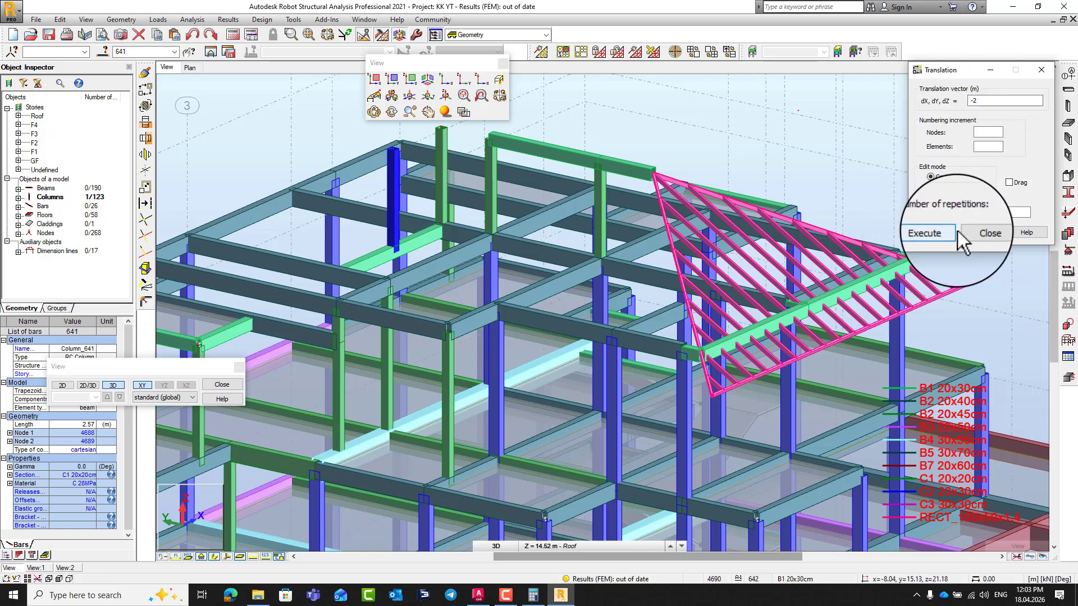
- Draw B 8x16 RC beams across the post tops from 8.70,20.95,14.52 to 10.70,20.95,14.52 and on to 10.70,19.50,14.52
scroll(837, 308, down, 2)
scroll(537, 123, up, 5)
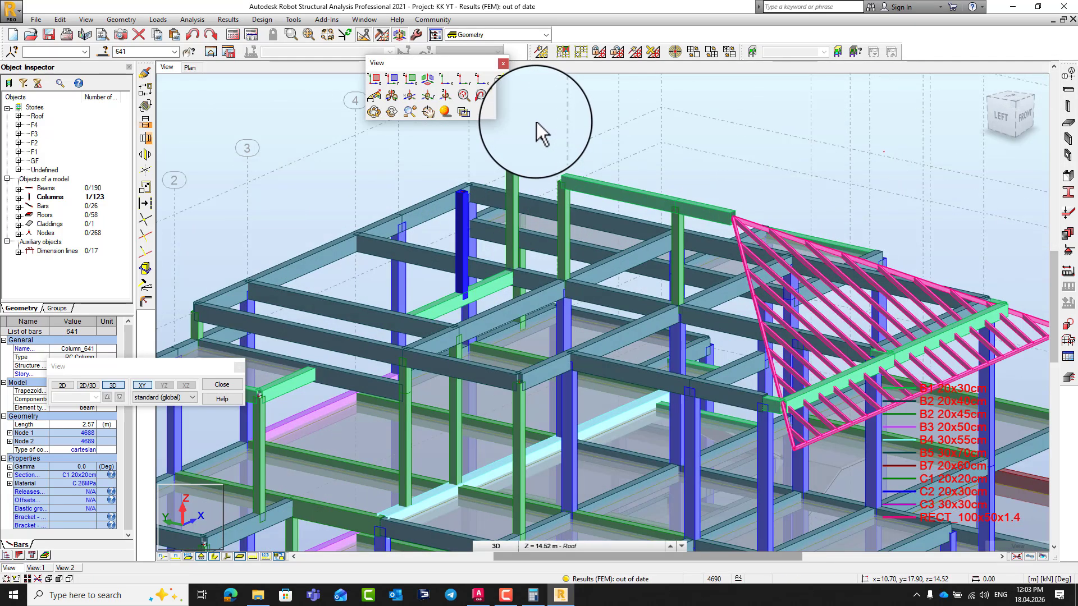
click(948, 137)
click(1067, 90)
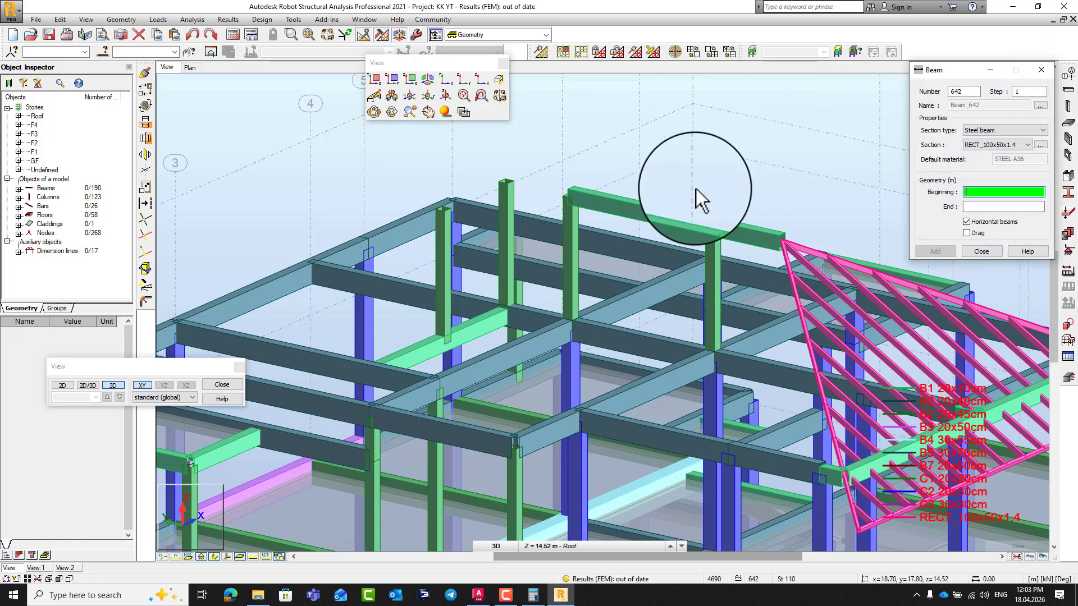
click(1005, 131)
click(989, 146)
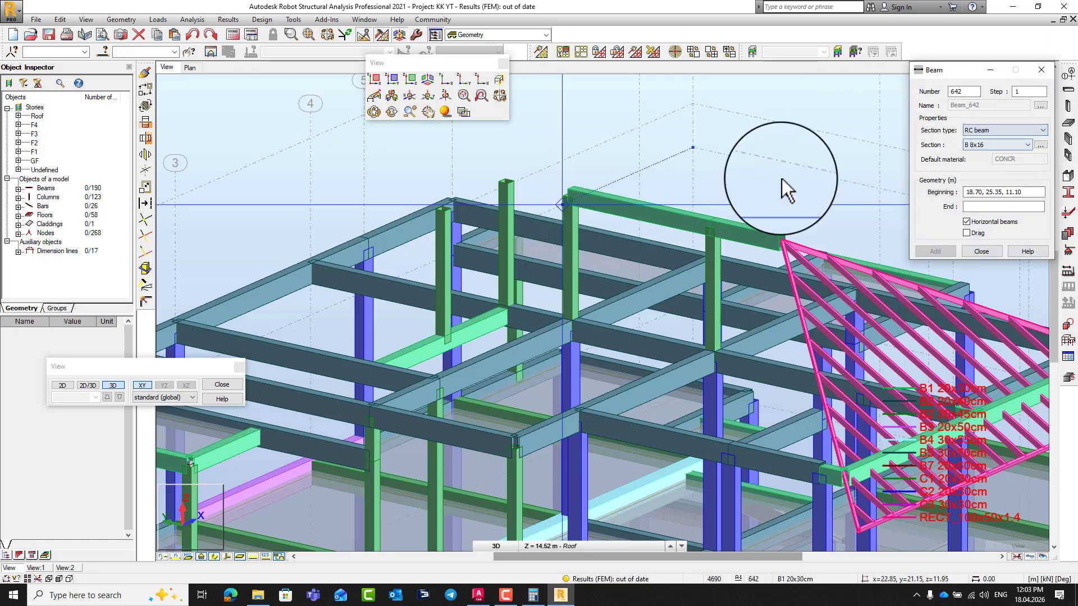
click(442, 208)
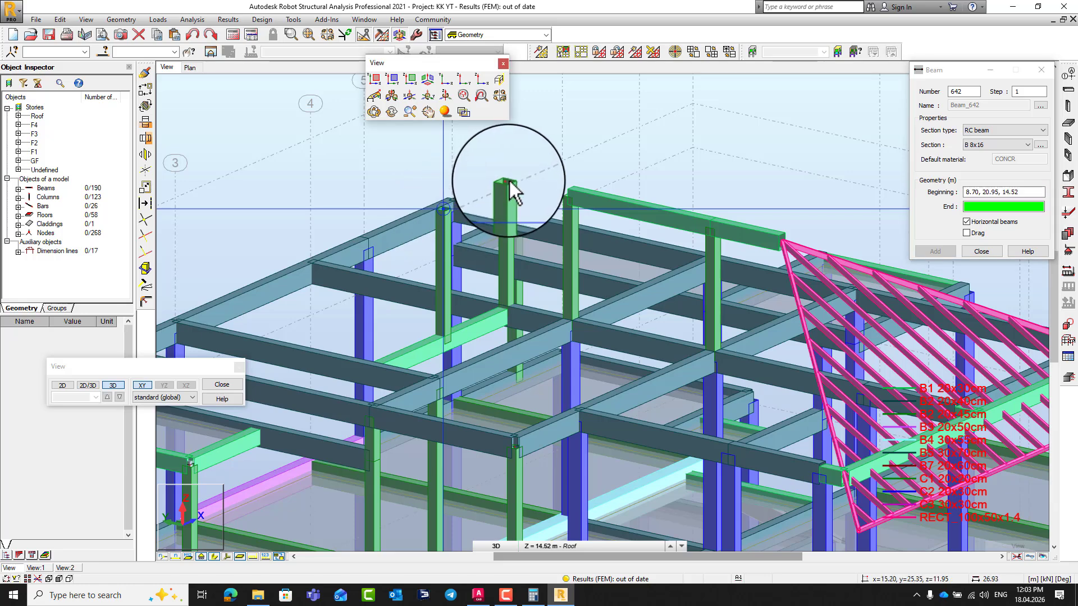
click(507, 179)
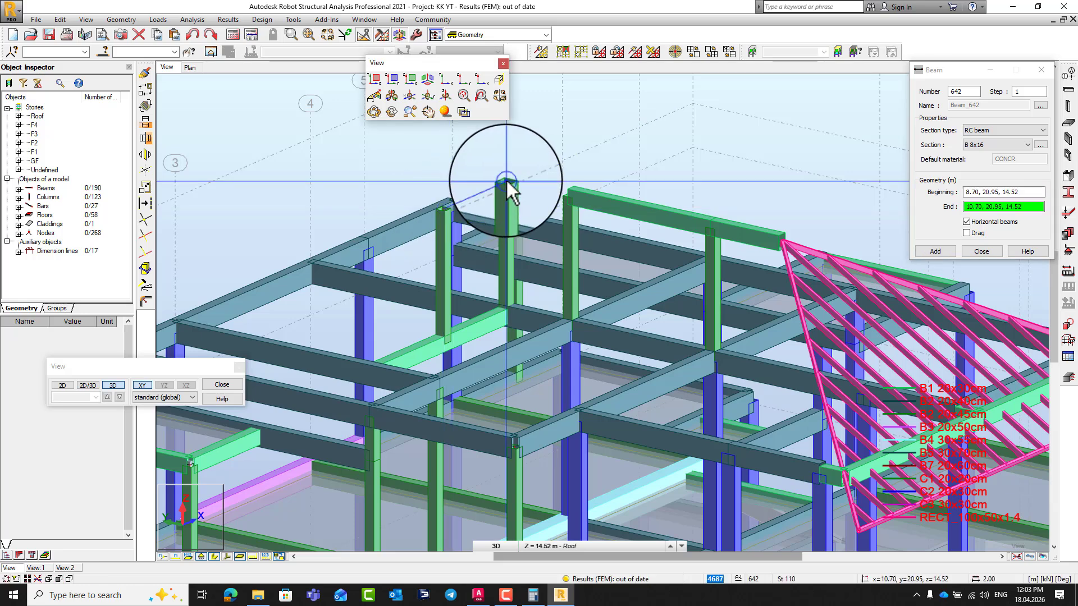
click(506, 179)
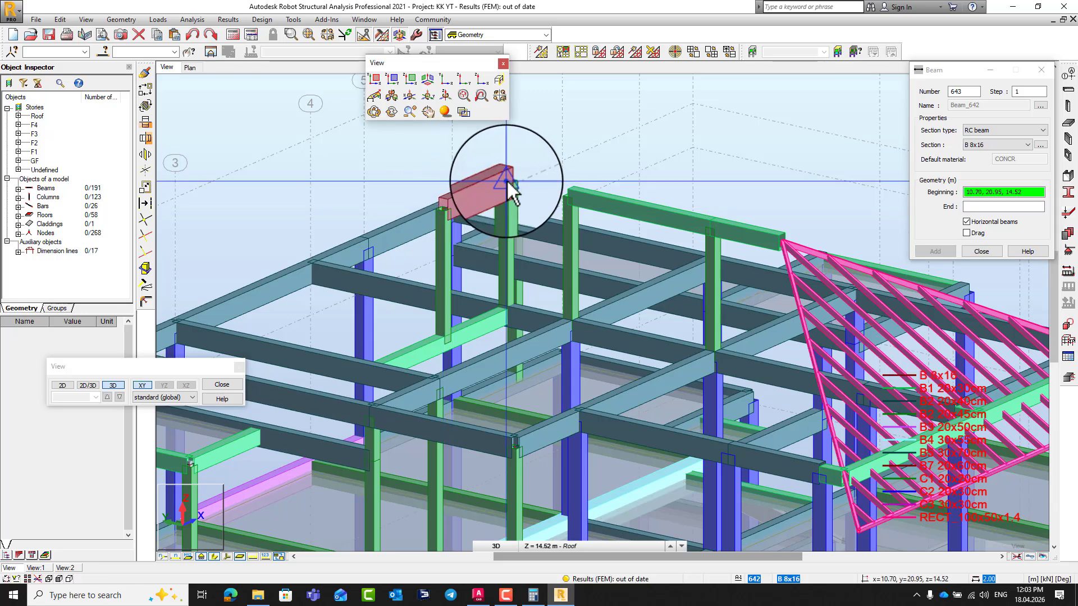
click(567, 193)
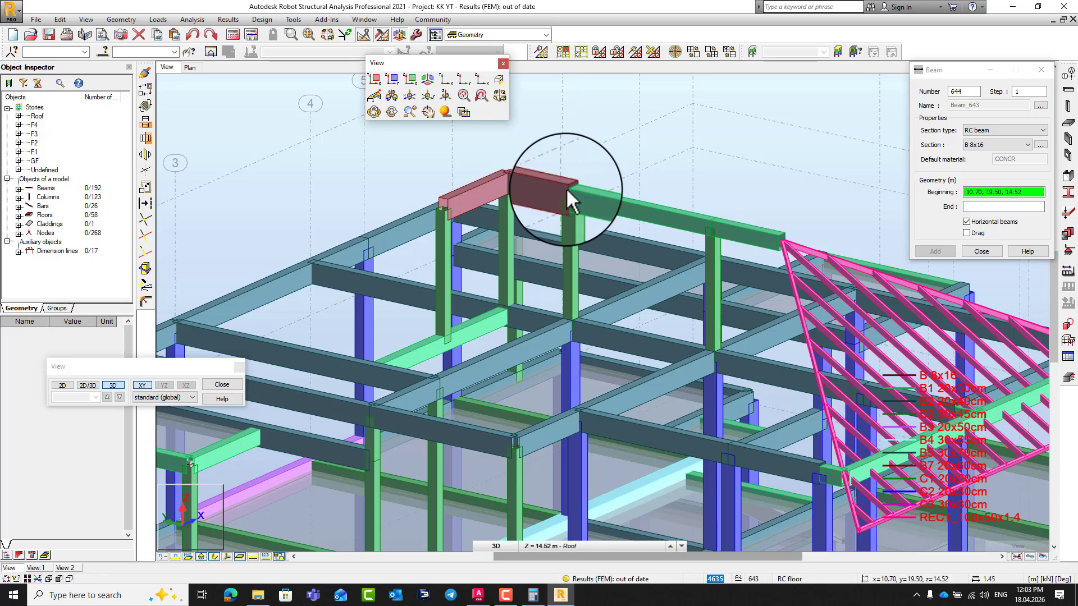
click(987, 252)
click(504, 591)
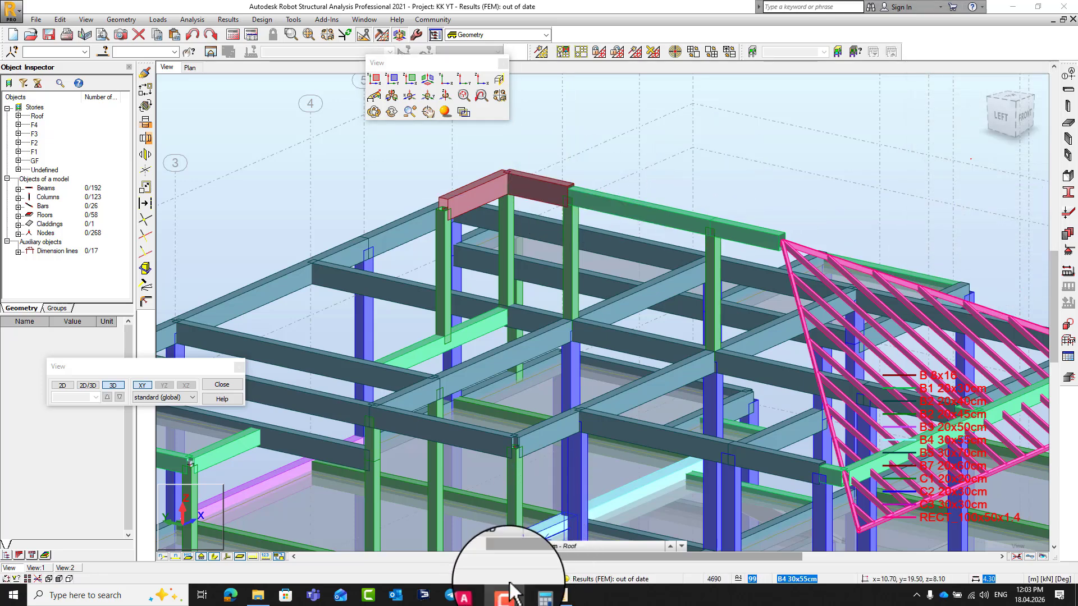